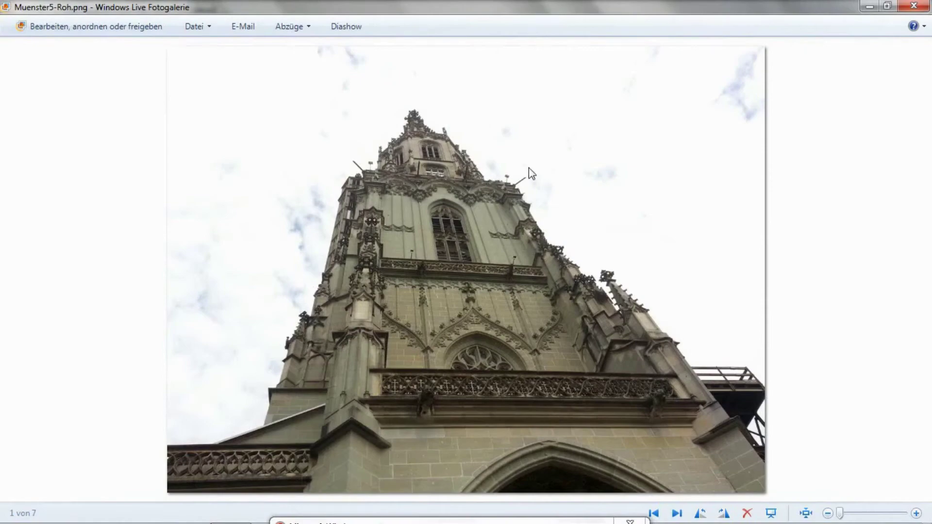
Step back from the black cathedral mask through the sunset, video-frame and test composites to Muenster-cmp.png
left_click(654, 513)
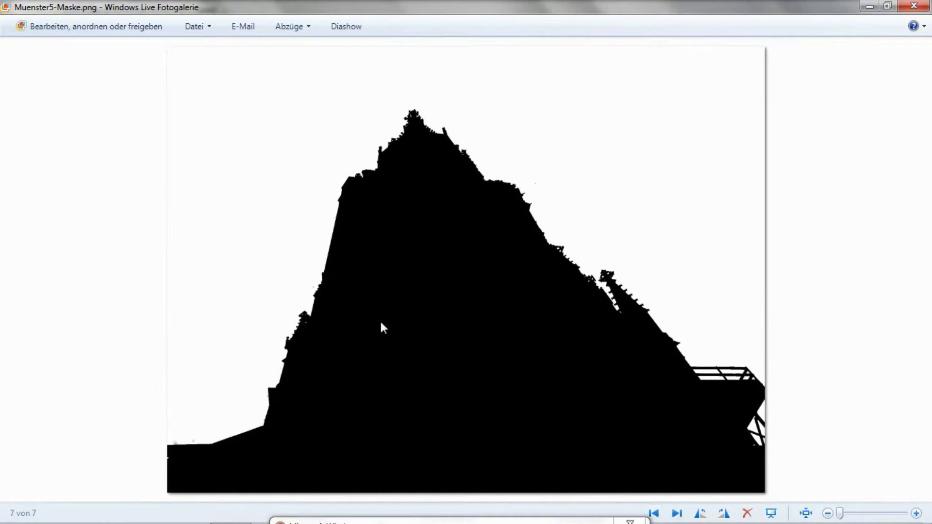
left_click(656, 513)
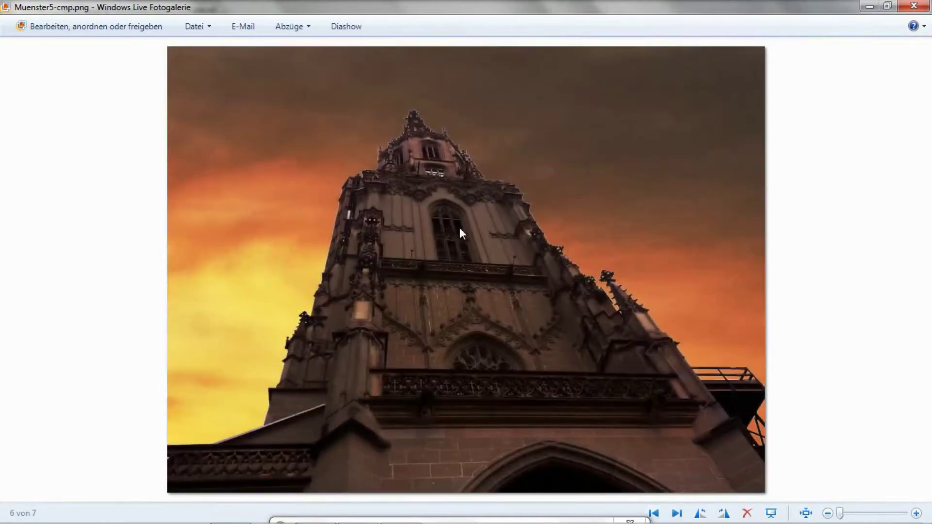
left_click(655, 514)
left_click(655, 514)
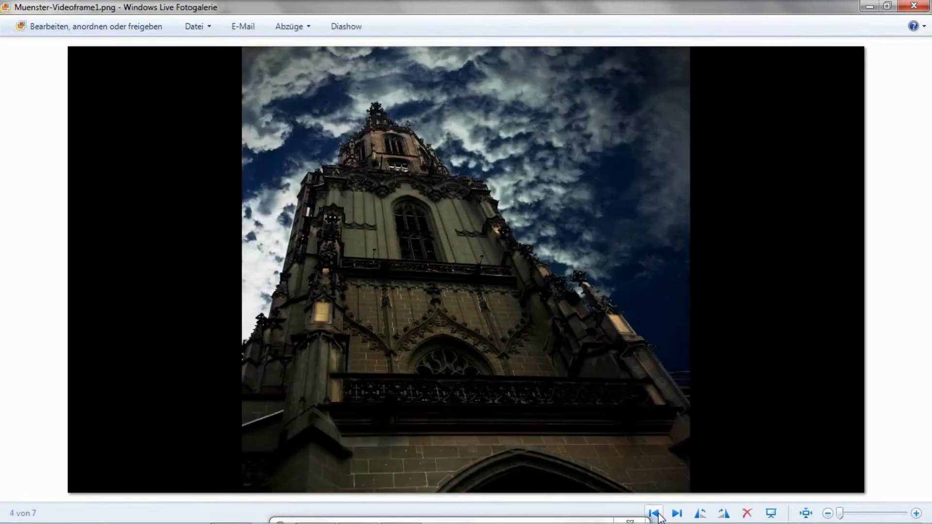
left_click(659, 515)
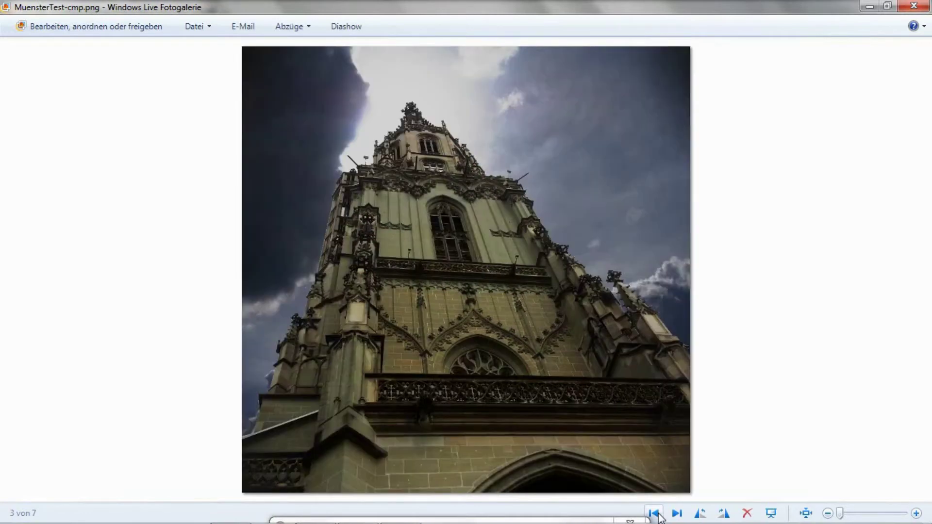
left_click(659, 516)
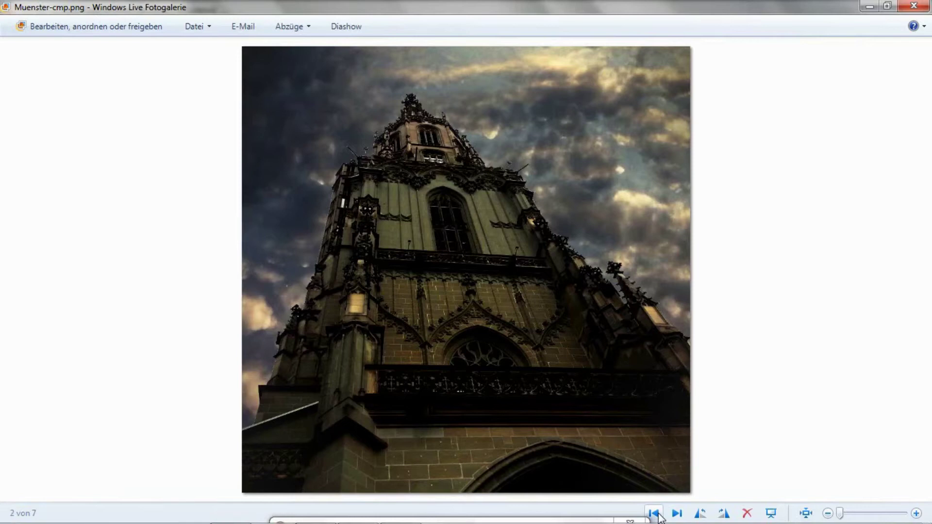
left_click(657, 513)
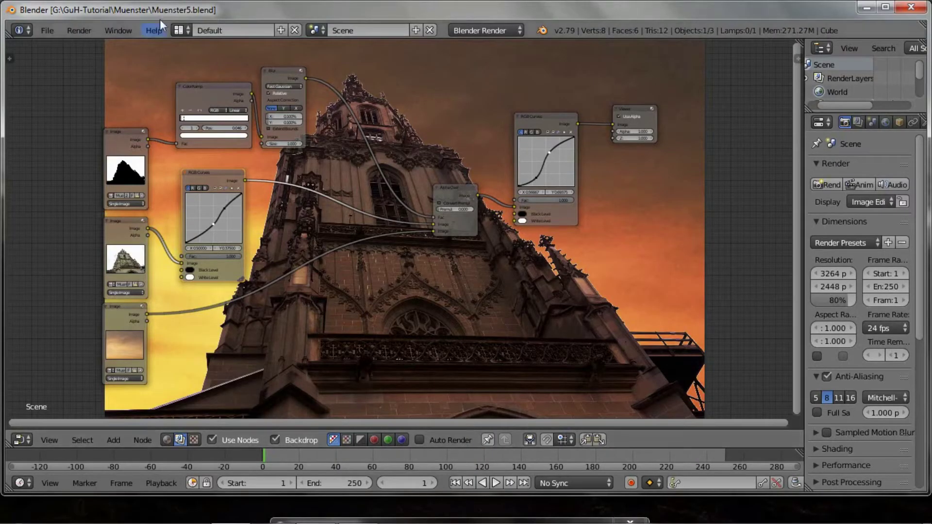
Select the mask and other Image nodes and move them lower left in the node tree
scroll(121, 142, "up", 1)
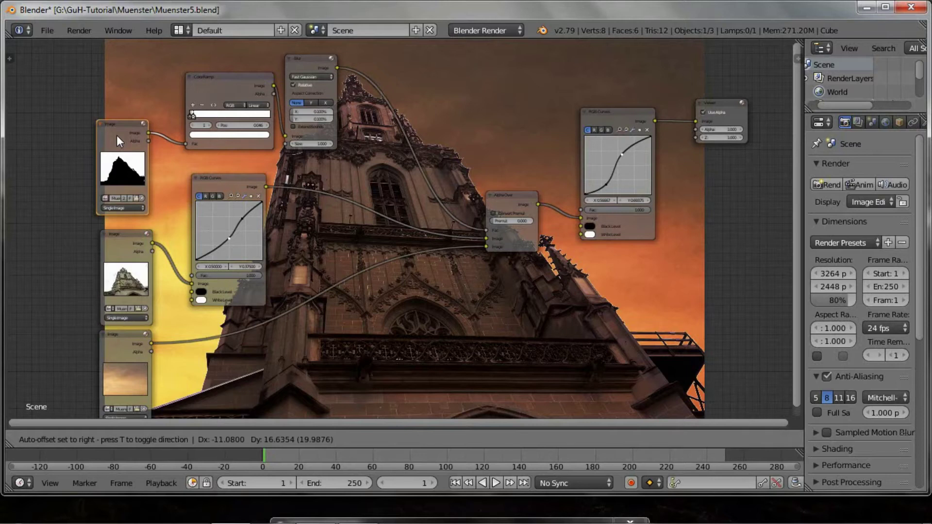
left_click(116, 135)
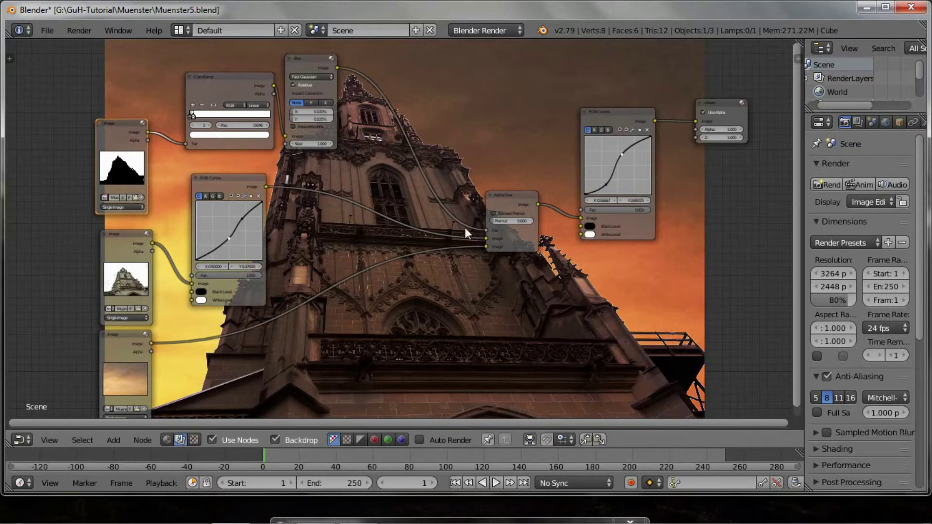
scroll(335, 219, "down", 1)
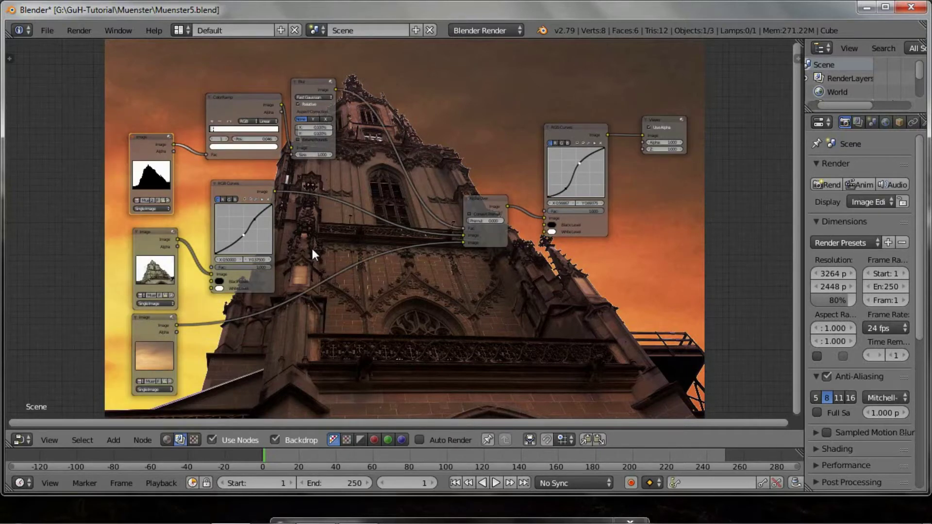
scroll(311, 244, "up", 1)
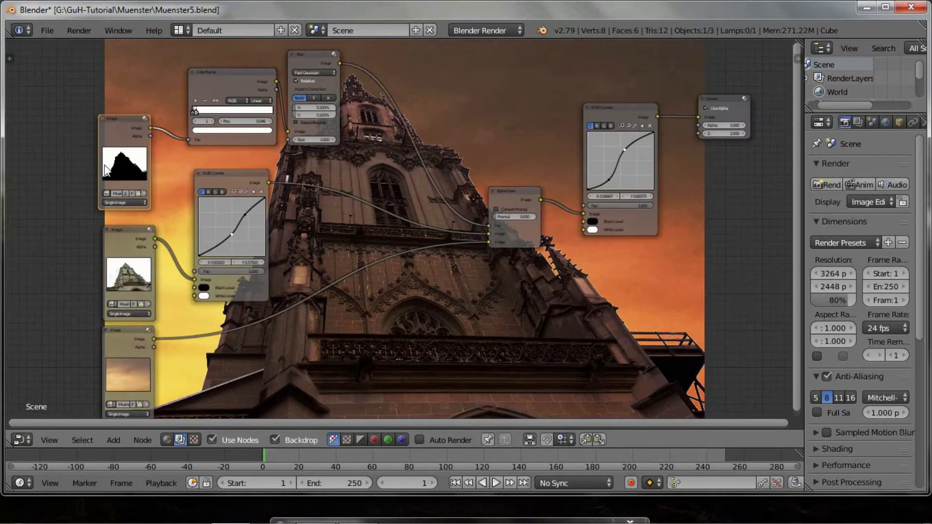
scroll(184, 318, "down", 1)
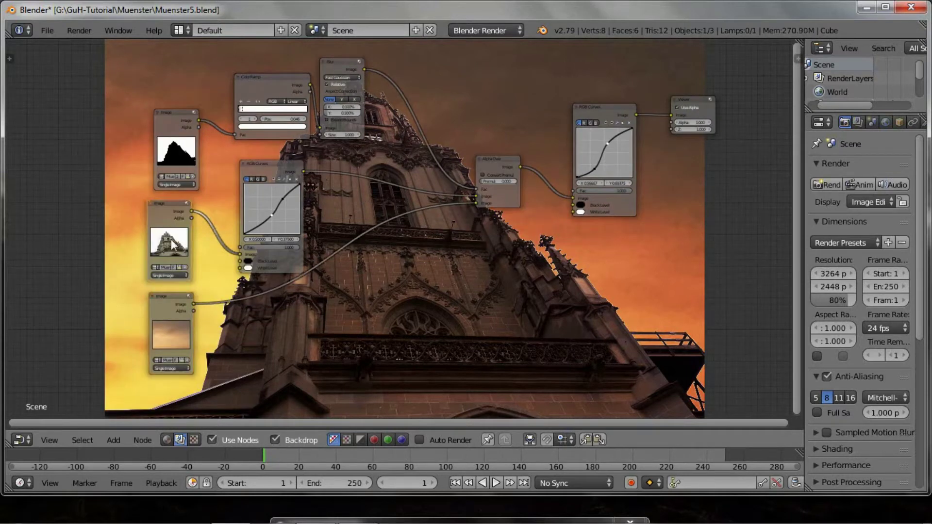
key("g")
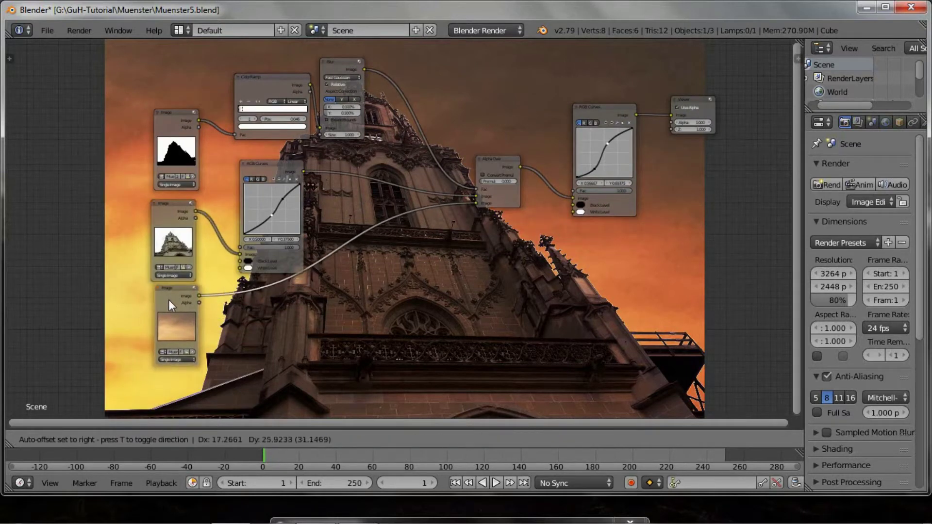
left_click(163, 296)
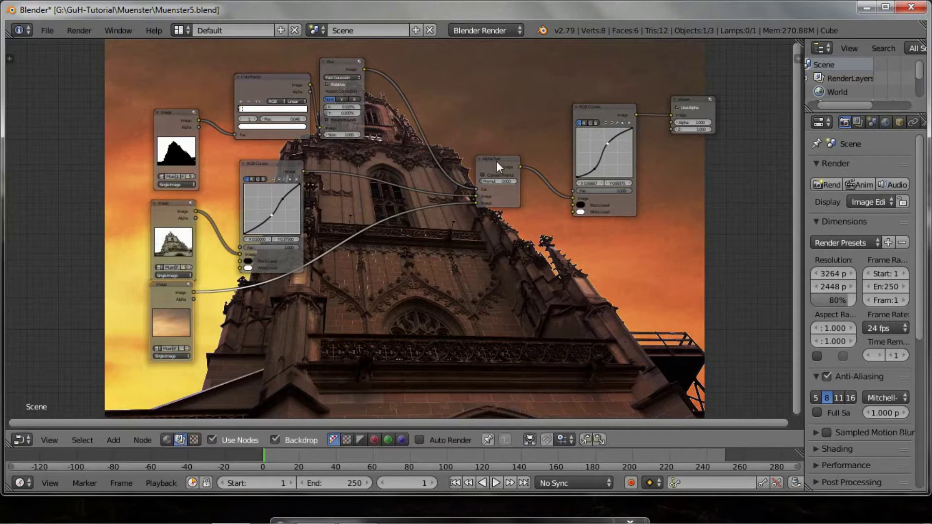
Shift the Alpha Over node up and left, and nudge the mask Image node further left
left_click_drag(496, 161, 482, 155)
scroll(480, 157, "up", 1)
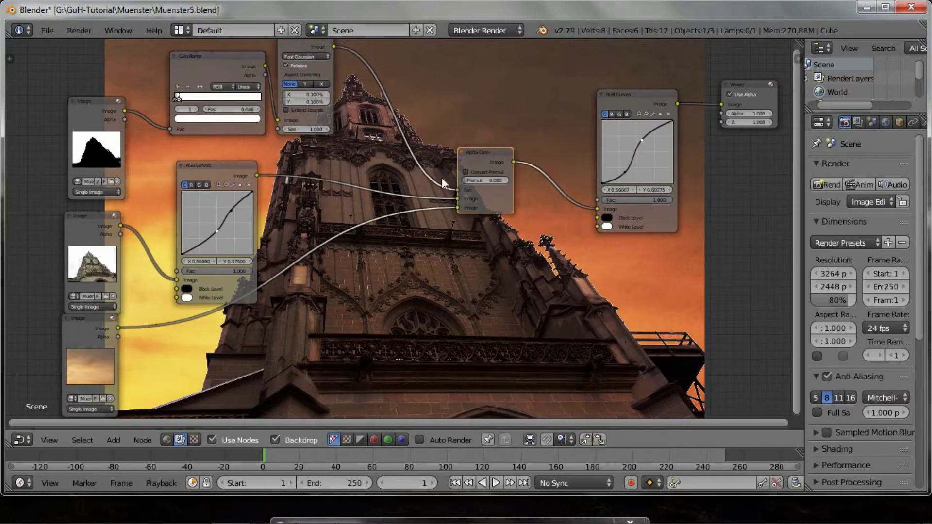
scroll(463, 206, "up", 1)
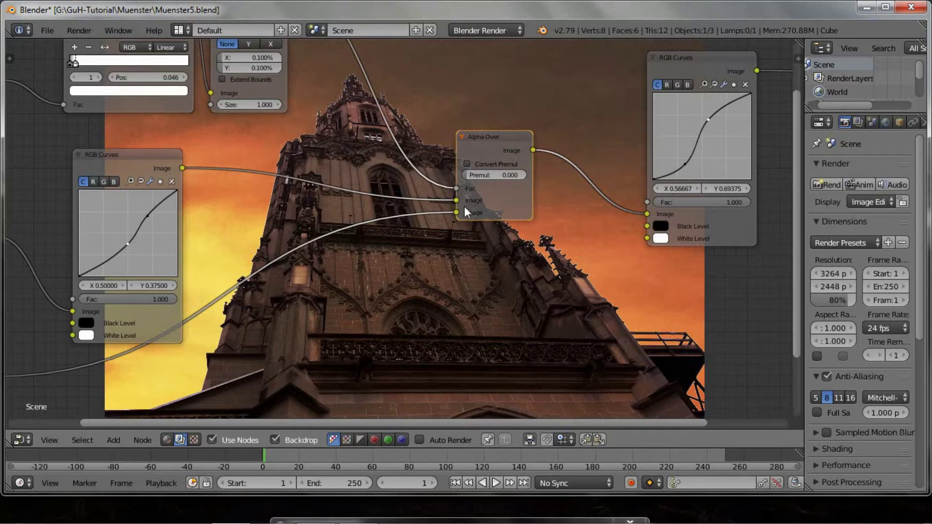
scroll(464, 206, "down", 1)
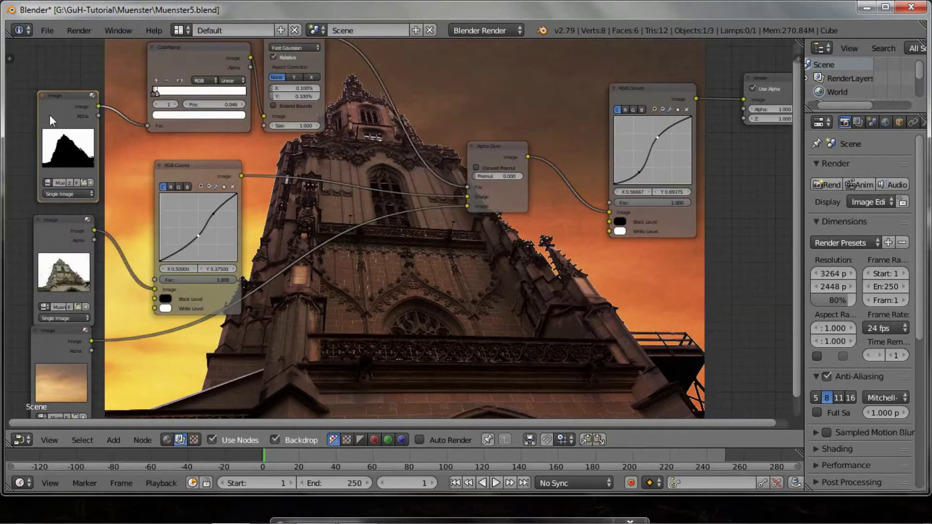
left_click_drag(50, 115, 46, 112)
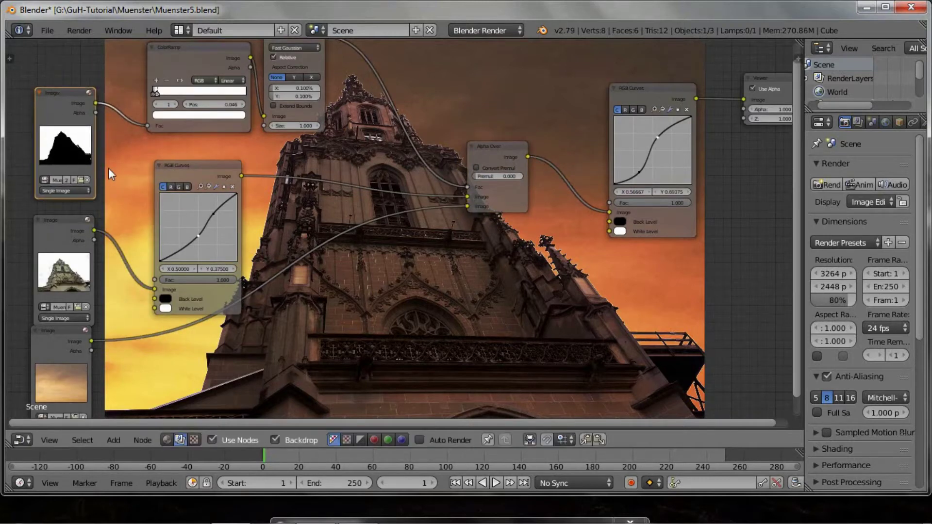
scroll(109, 168, "down", 1)
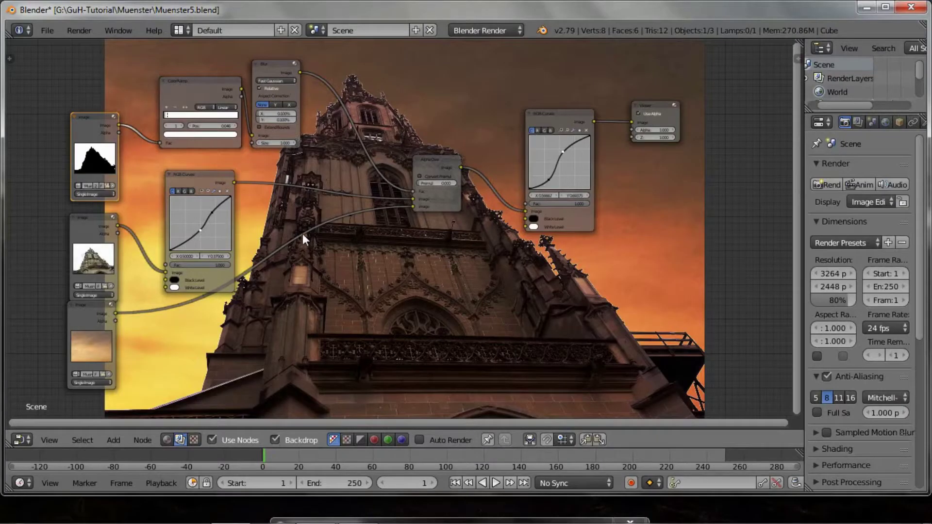
Replace the cathedral file with the default cube, camera and lamp start-up scene via File > New
left_click(47, 30)
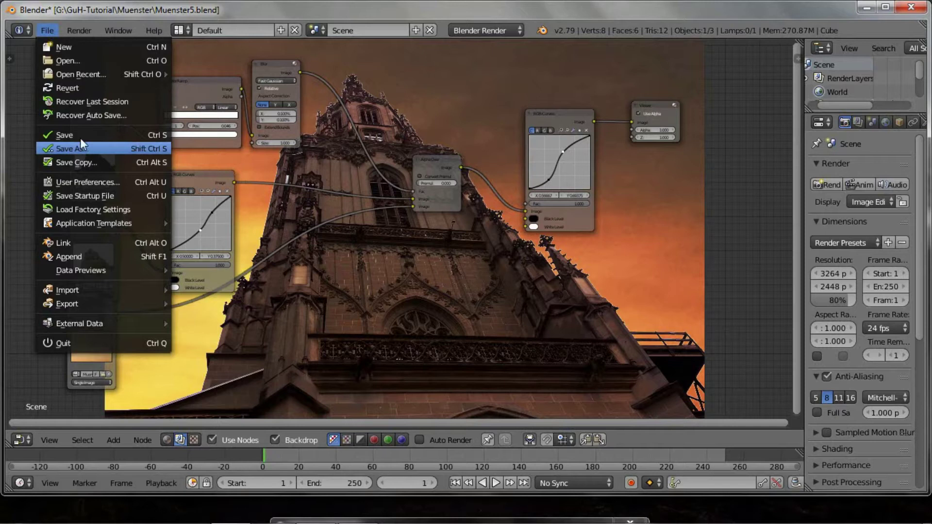
left_click(72, 48)
left_click(75, 56)
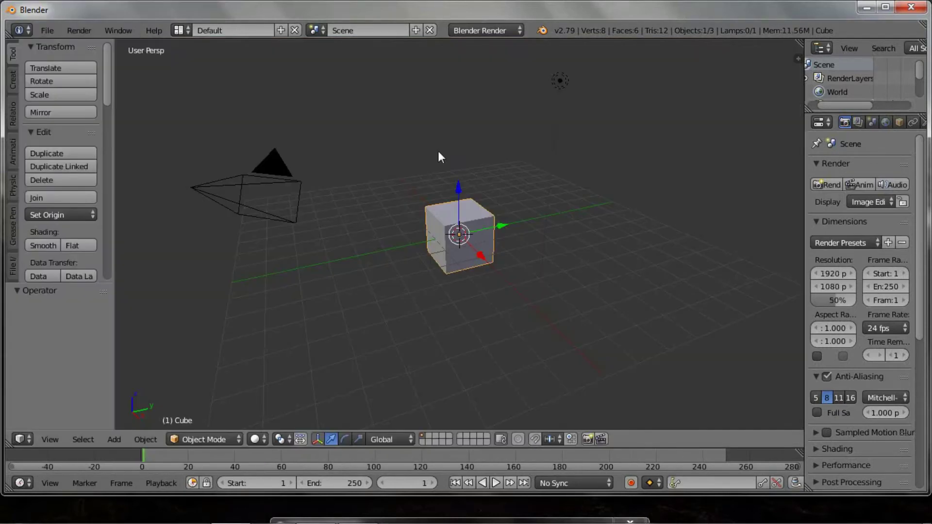
left_click(20, 438)
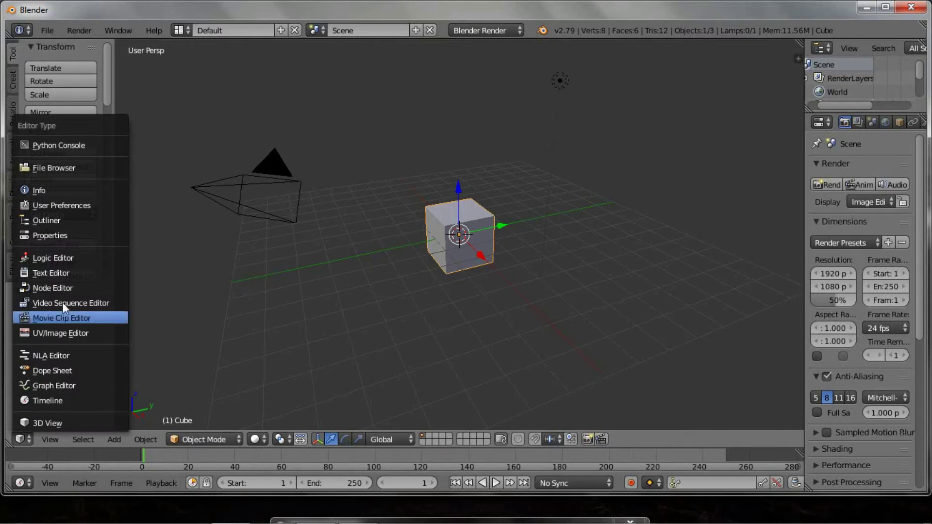
Turn the 3D area into a Compositing node editor with Use Nodes on and a taller timeline
left_click(67, 290)
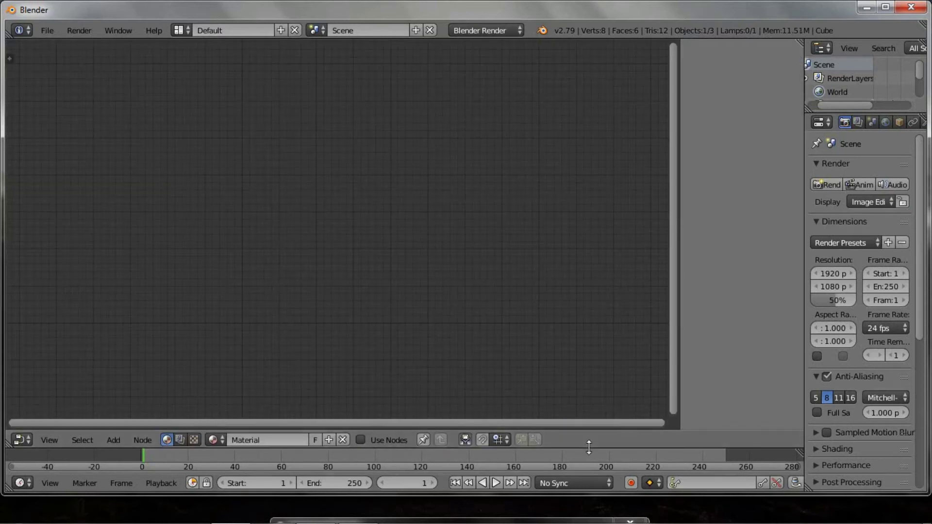
mouse_move(590, 447)
left_mouse_down()
mouse_move(591, 344)
mouse_move(578, 250)
left_mouse_up()
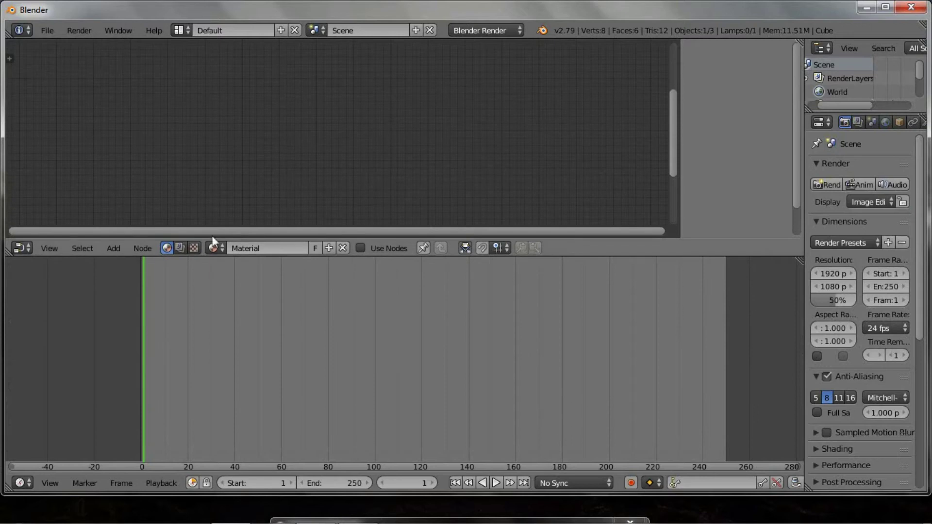
left_click(180, 249)
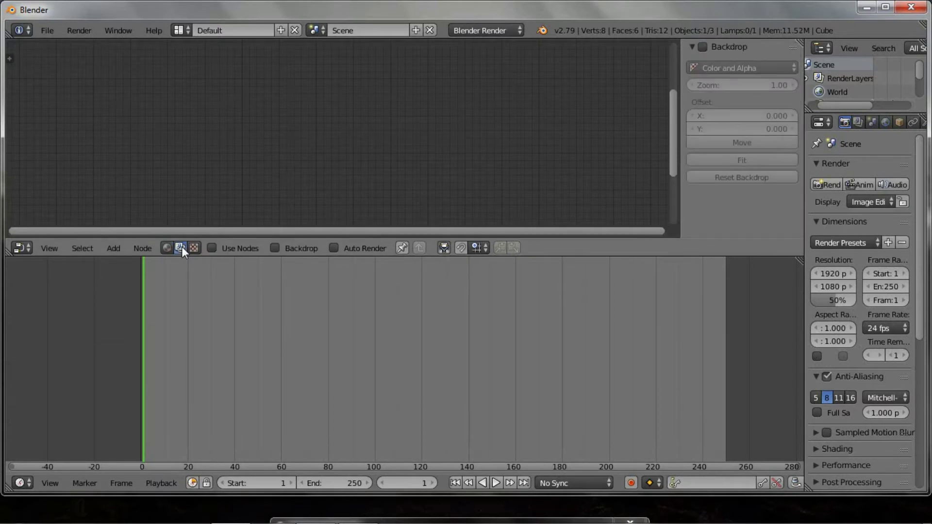
left_click(212, 249)
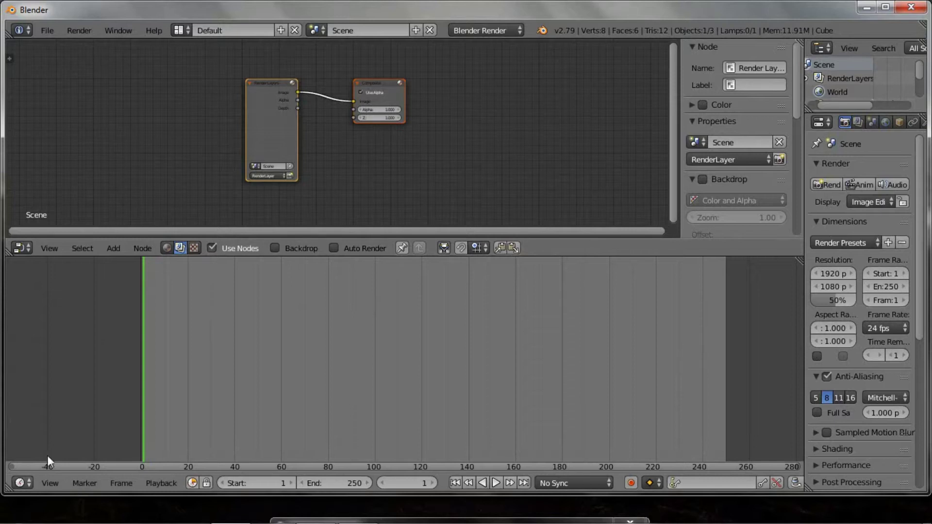
Replace the default Render Layers and Composite nodes with a single Viewer output node
key("x")
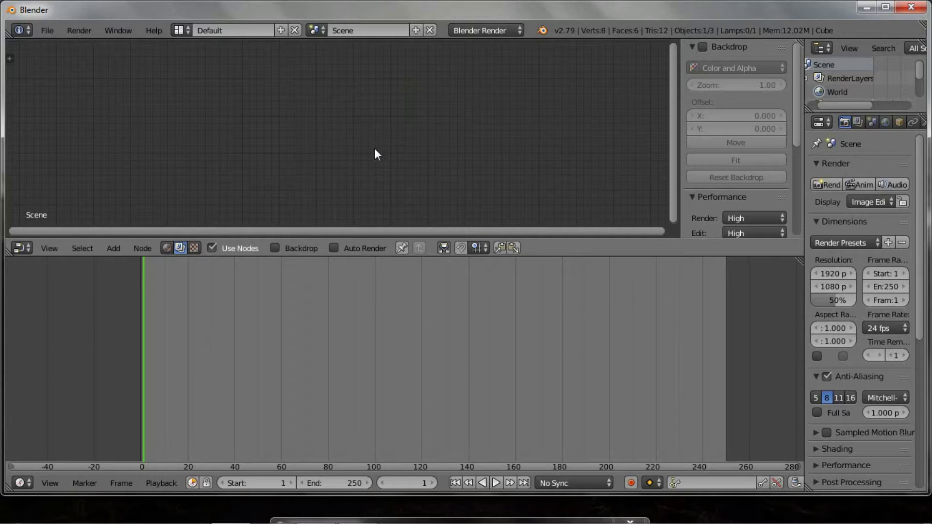
left_click(114, 249)
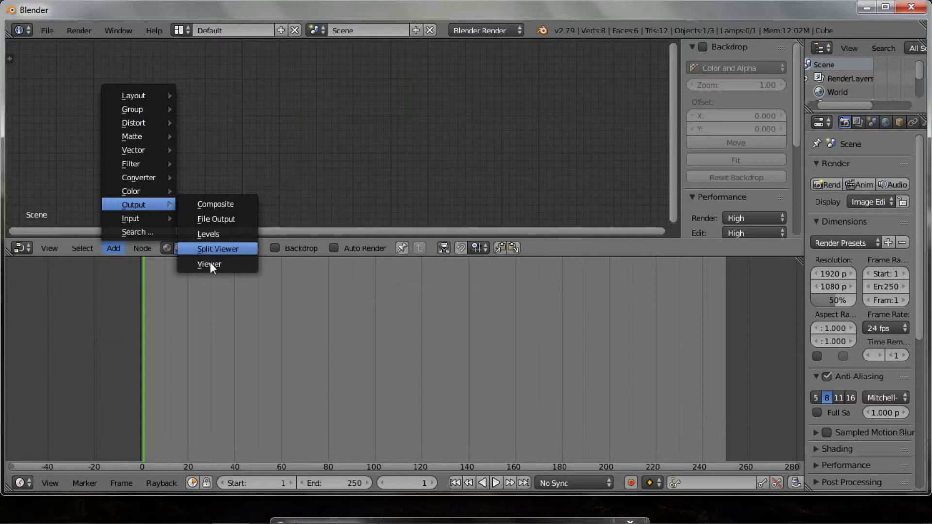
left_click(210, 262)
left_click(523, 118)
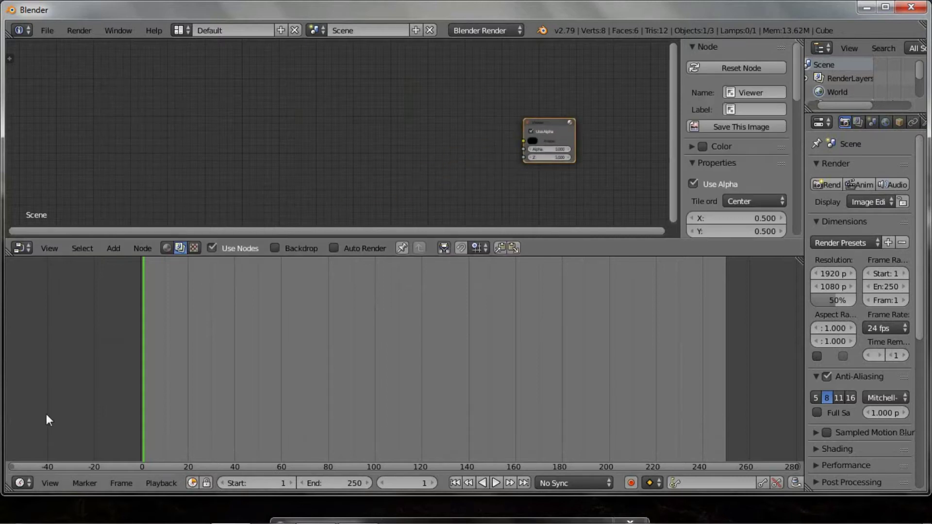
left_click(23, 480)
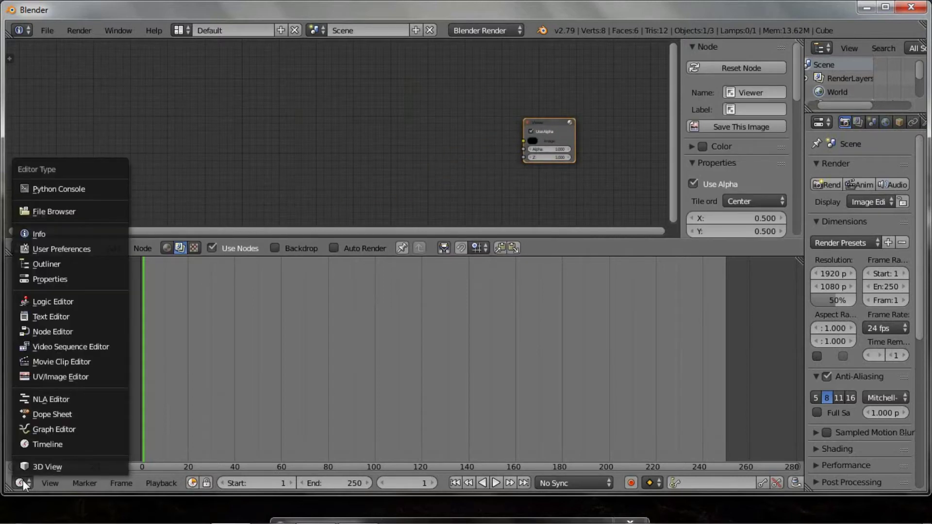
left_click(60, 379)
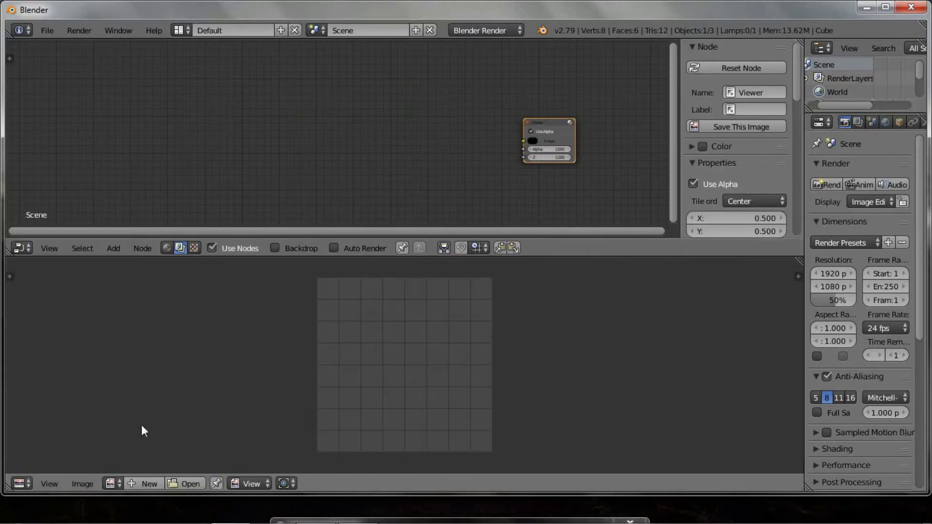
left_click(110, 483)
left_click(167, 358)
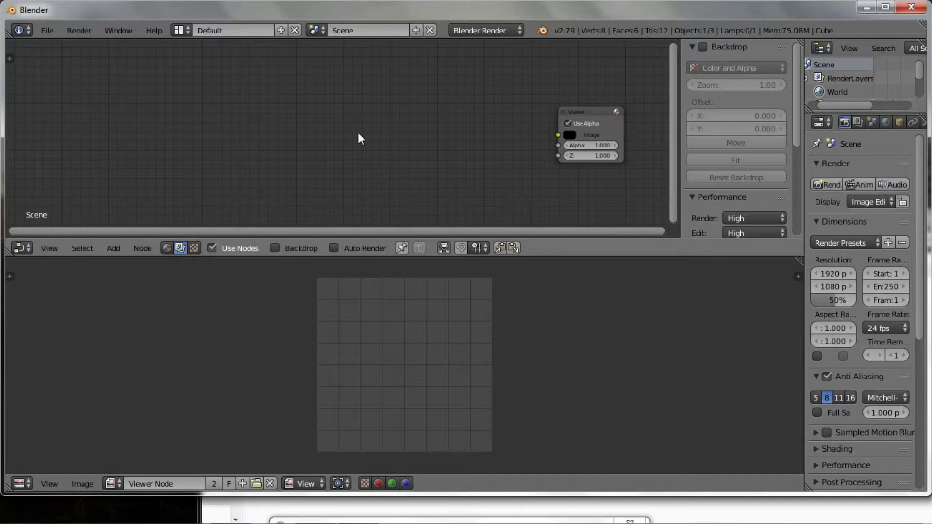
Load the cathedral JPG from Explorer as an Image node and link it to the Viewer
key("alt+Tab")
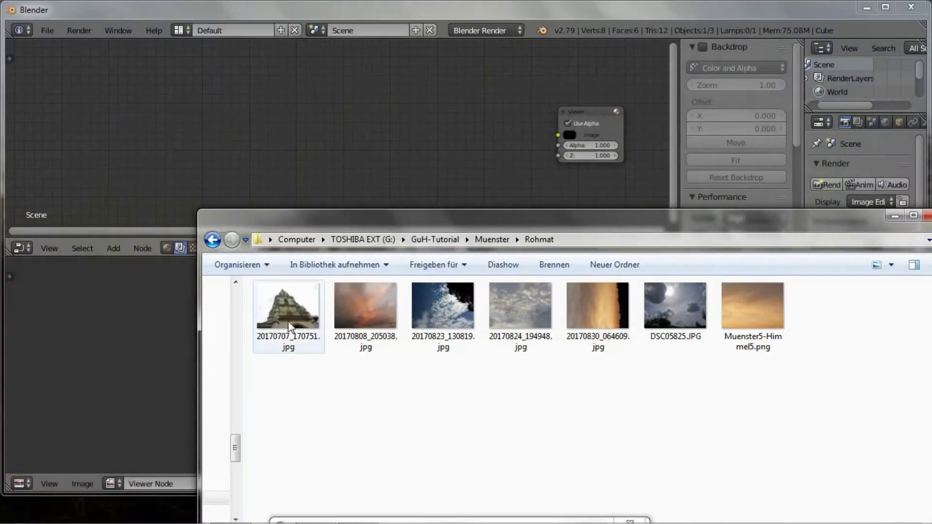
left_click_drag(291, 308, 277, 140)
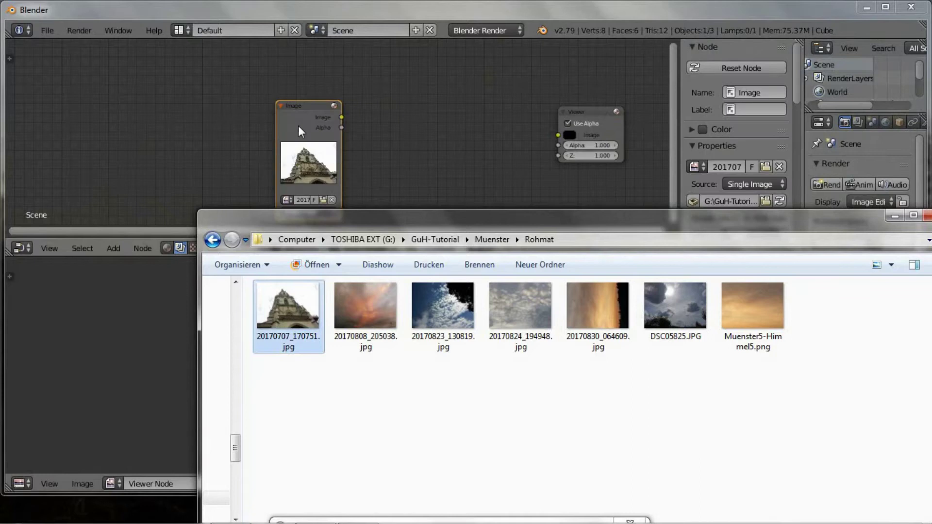
left_click(298, 125)
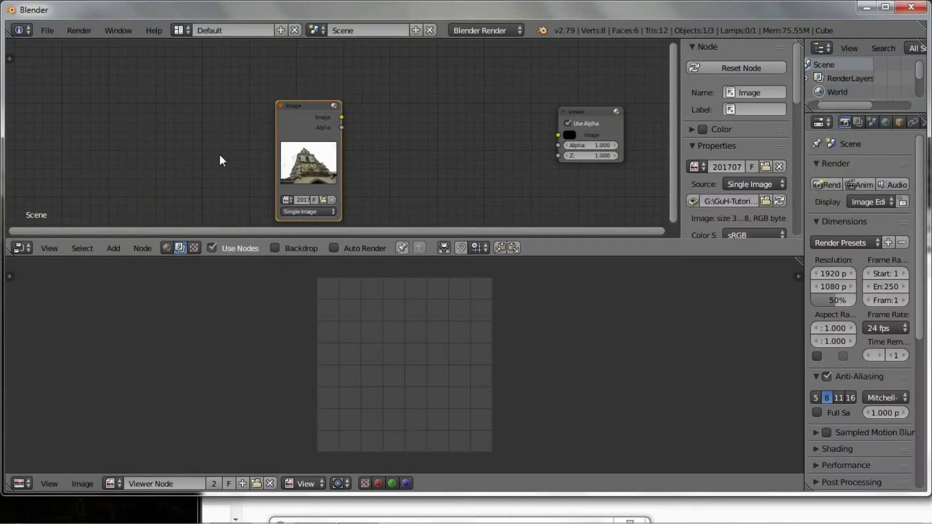
key("shift+a")
mouse_move(194, 114)
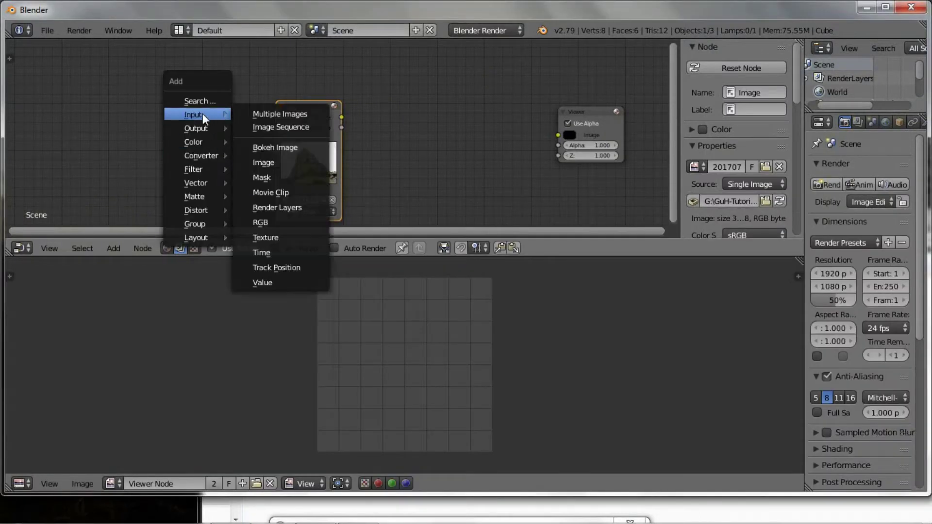
left_click(278, 169)
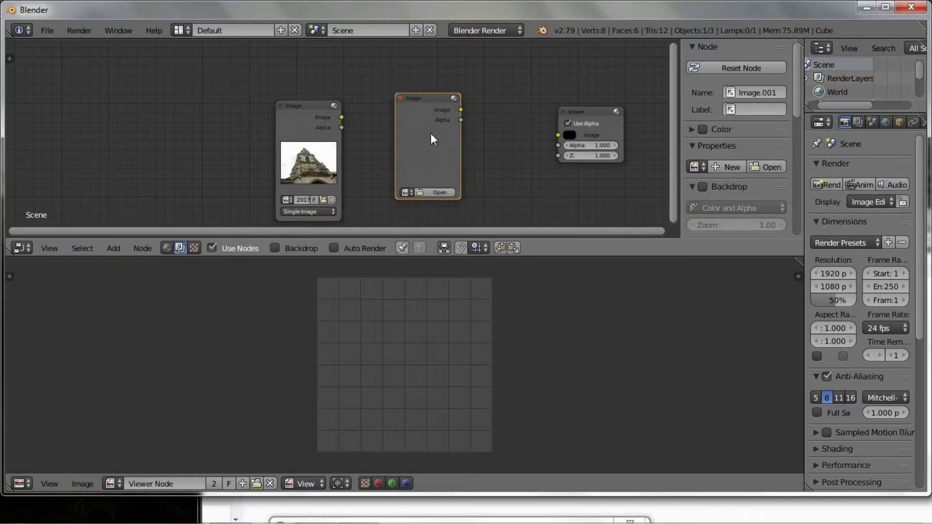
key("x")
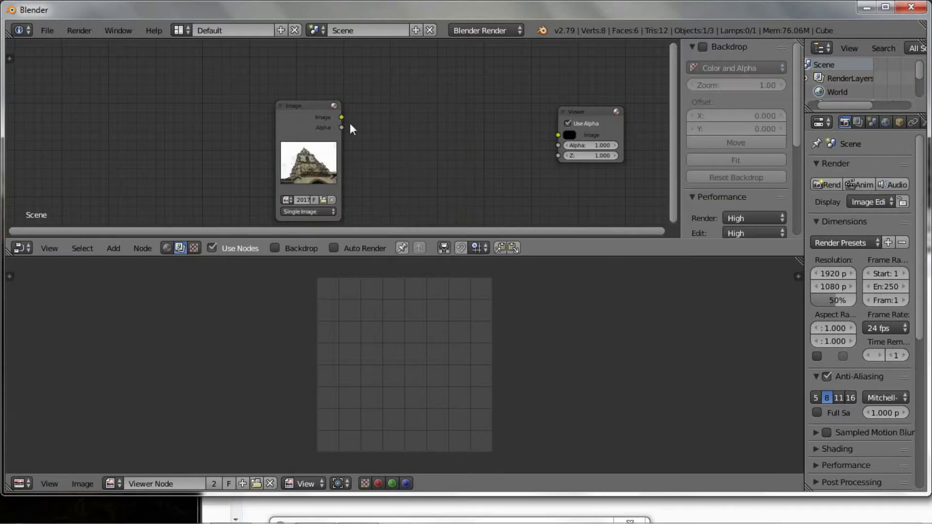
left_click_drag(342, 118, 558, 135)
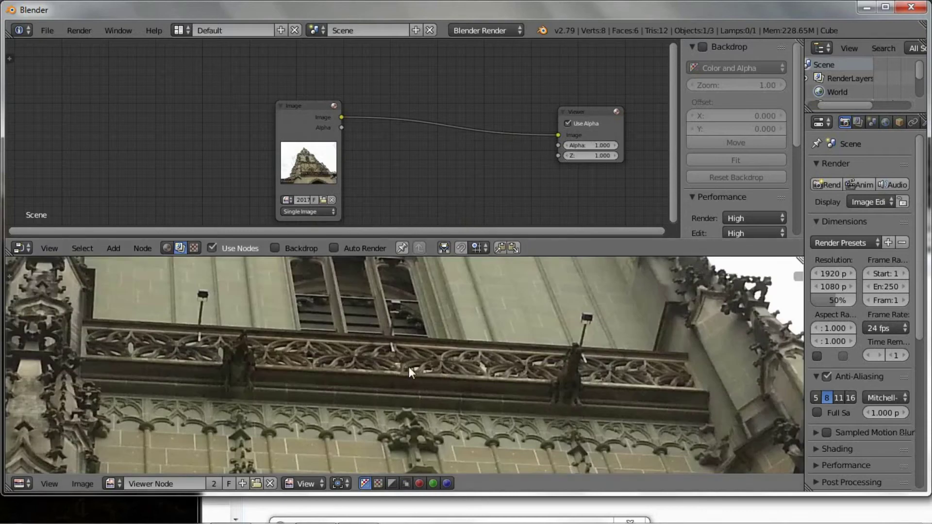
scroll(410, 373, "down", 2)
scroll(411, 380, "down", 3)
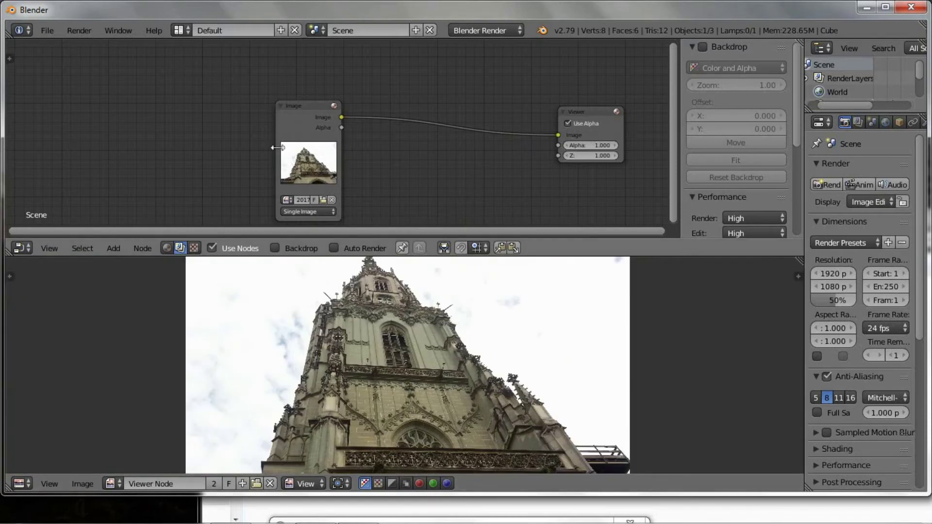
Insert a ColorRamp node between the cathedral Image node and the Viewer
mouse_move(277, 121)
left_mouse_down()
mouse_move(239, 122)
mouse_move(150, 99)
left_mouse_up()
scroll(387, 315, "down", 2)
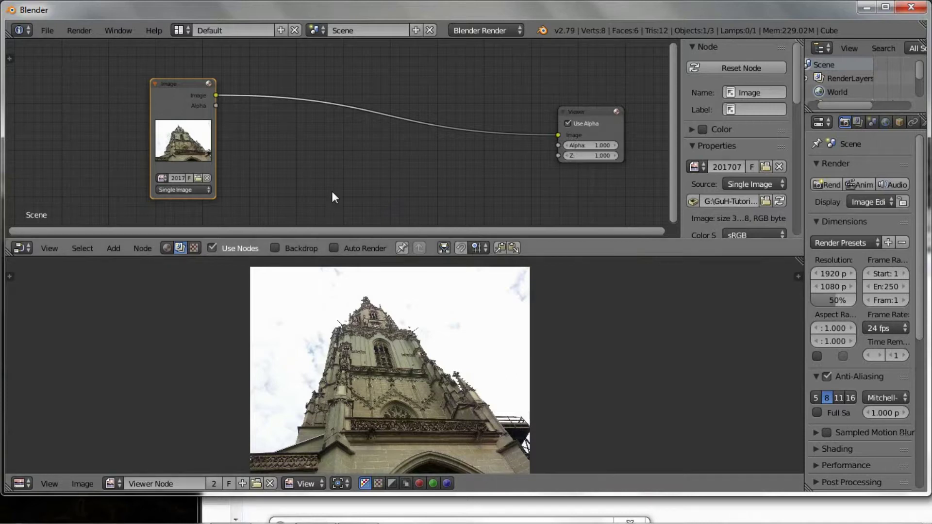
key("shift+a")
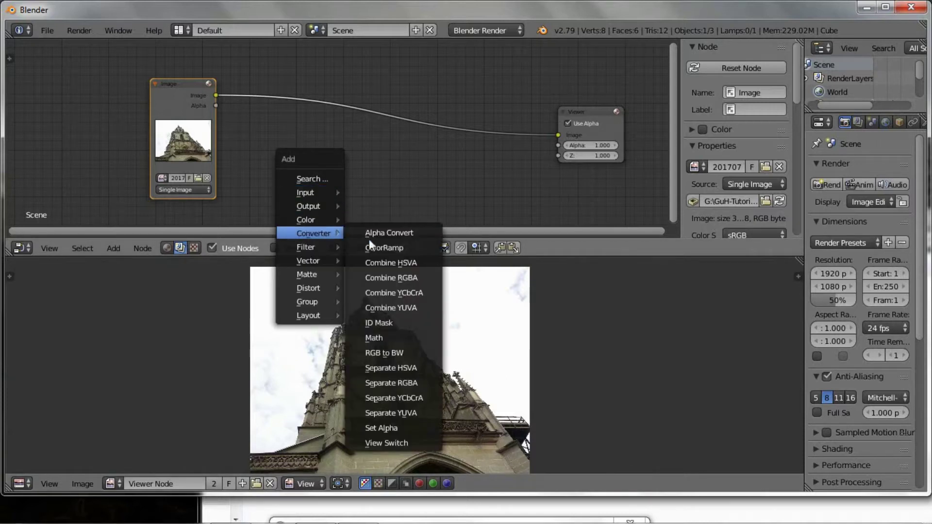
left_click(384, 248)
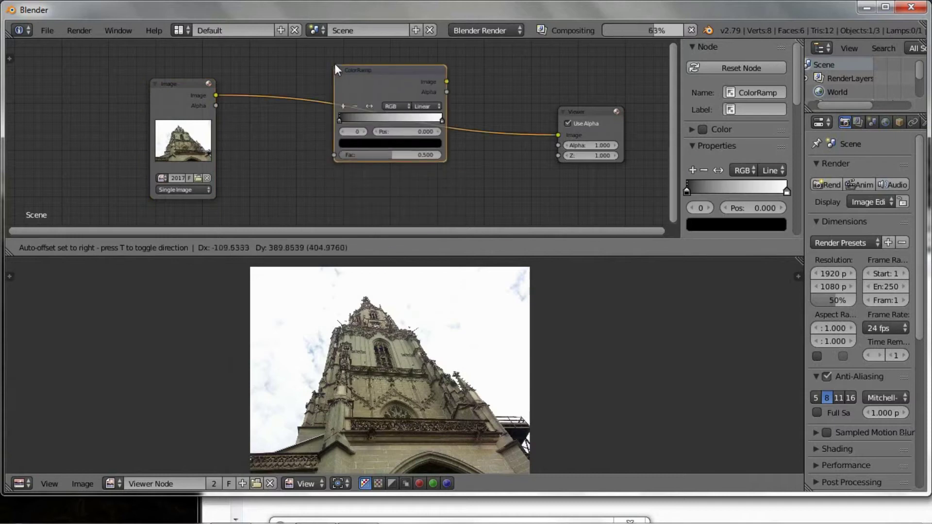
left_click(334, 63)
scroll(382, 83, "down", 2)
scroll(369, 97, "up", 2)
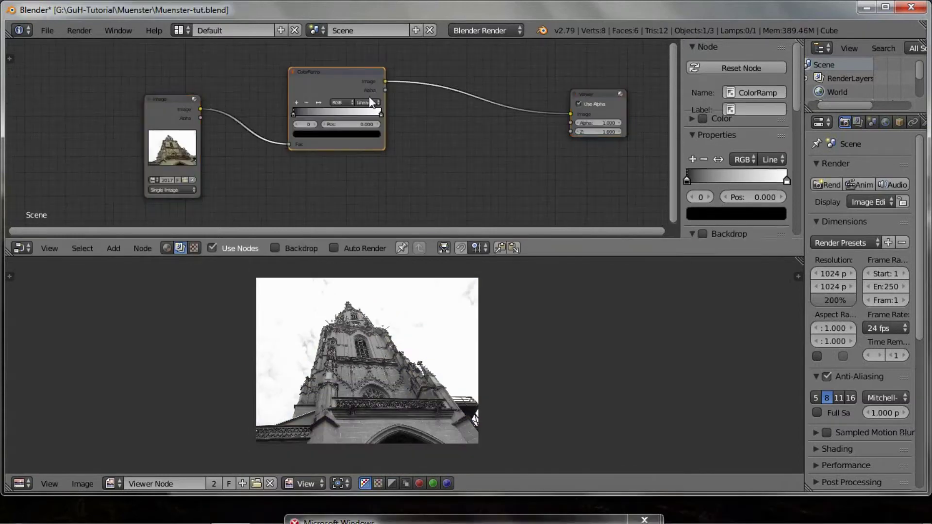
Set the ColorRamp's black stop to position 0.700, darkening the cathedral into a silhouette
scroll(372, 108, "up", 1)
left_click(373, 102)
key("Escape")
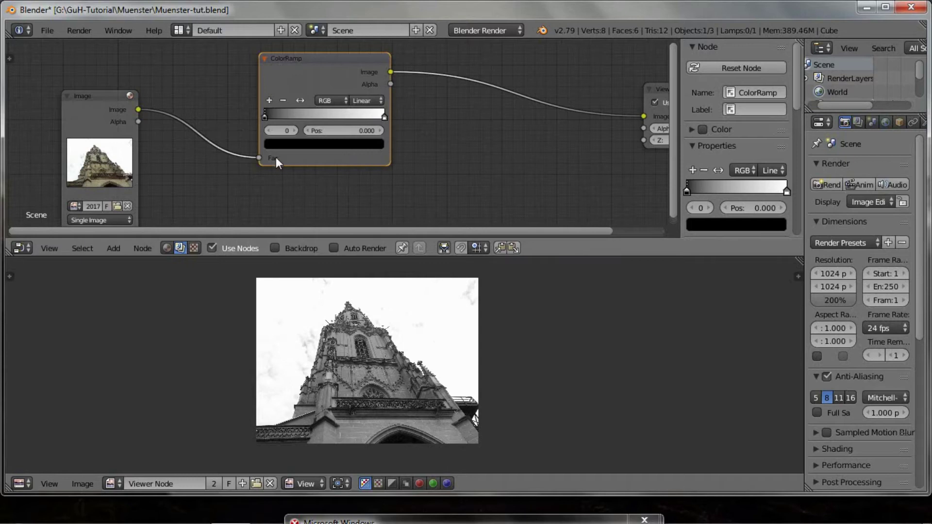
scroll(276, 156, "up", 1)
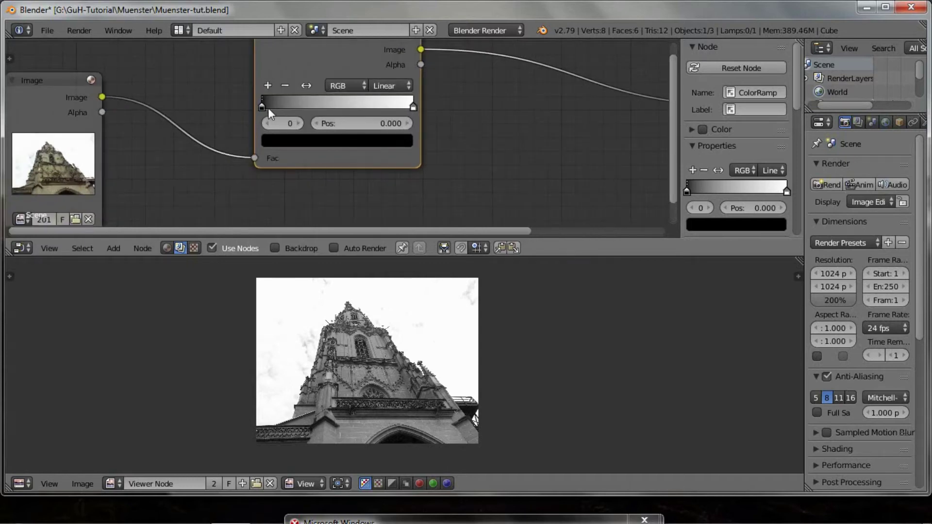
mouse_move(268, 108)
left_mouse_down()
mouse_move(304, 108)
mouse_move(375, 131)
left_mouse_up()
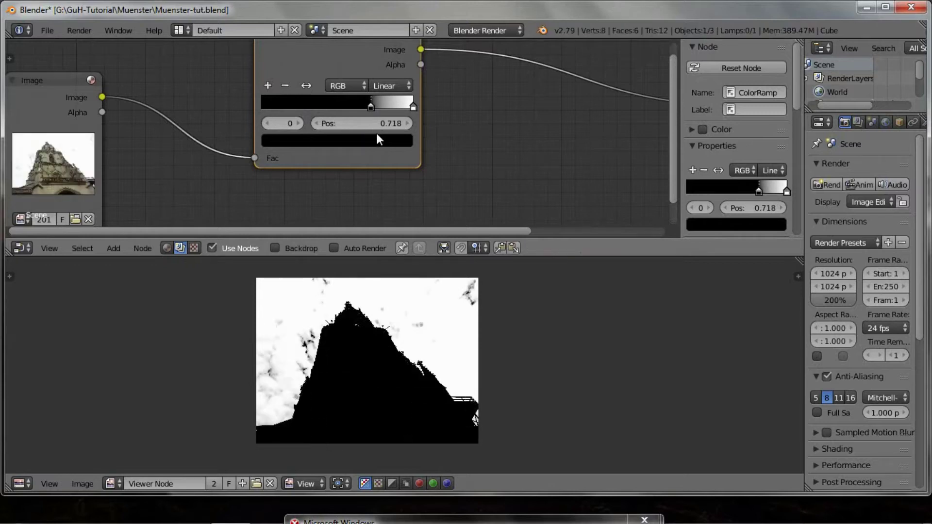
left_click(378, 125)
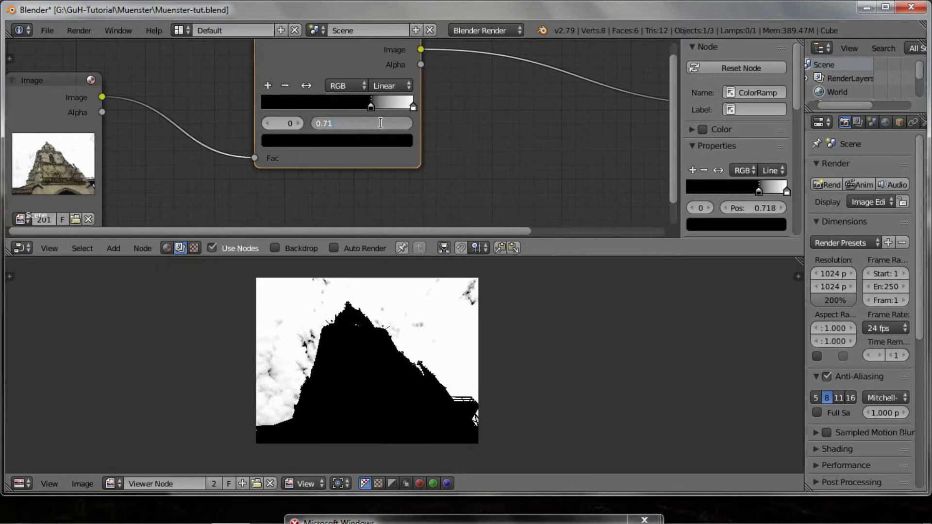
type("7")
key("Return")
Zoom and pan the preview in on the cathedral to inspect its edges
scroll(293, 394, "up", 4)
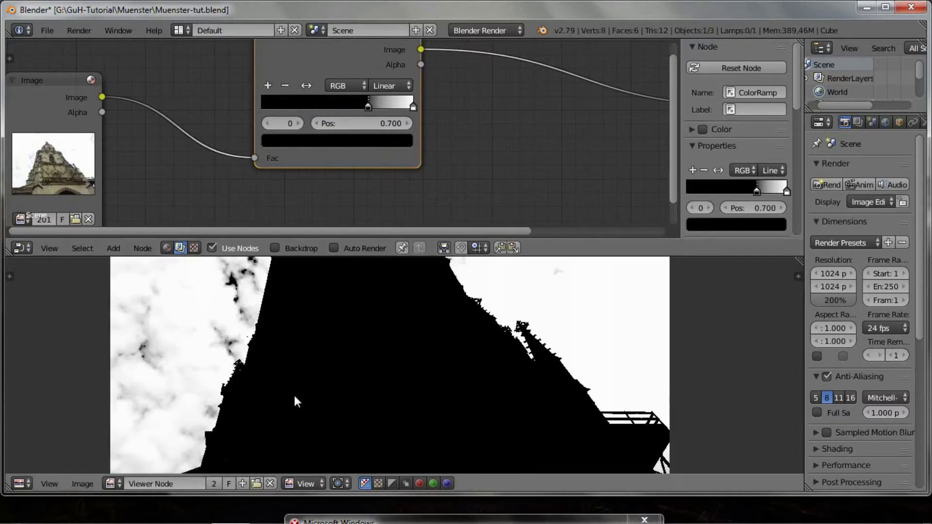
scroll(294, 393, "down", 2)
scroll(243, 444, "up", 4)
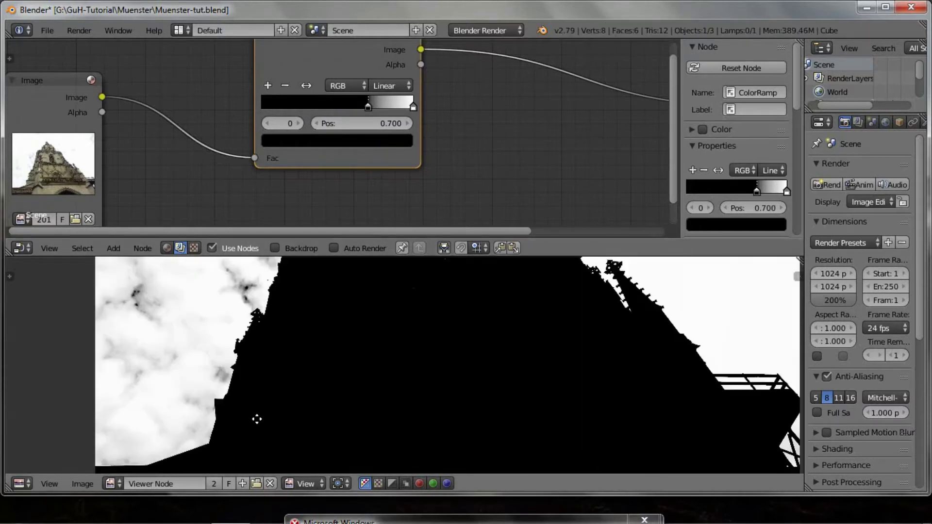
middle_click_drag(256, 420, 379, 357)
scroll(258, 418, "up", 1)
scroll(326, 392, "up", 1)
scroll(422, 403, "up", 1)
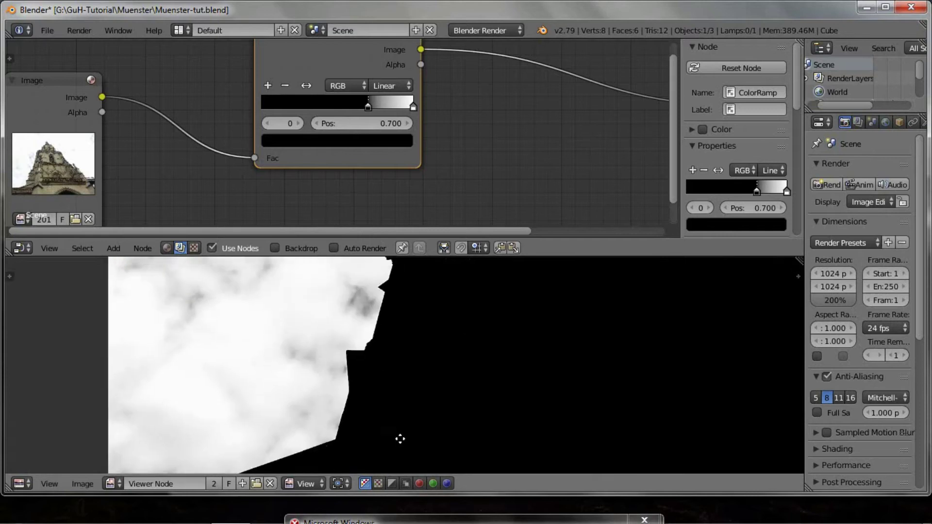
scroll(389, 378, "up", 1)
scroll(382, 400, "up", 1)
scroll(346, 378, "up", 1)
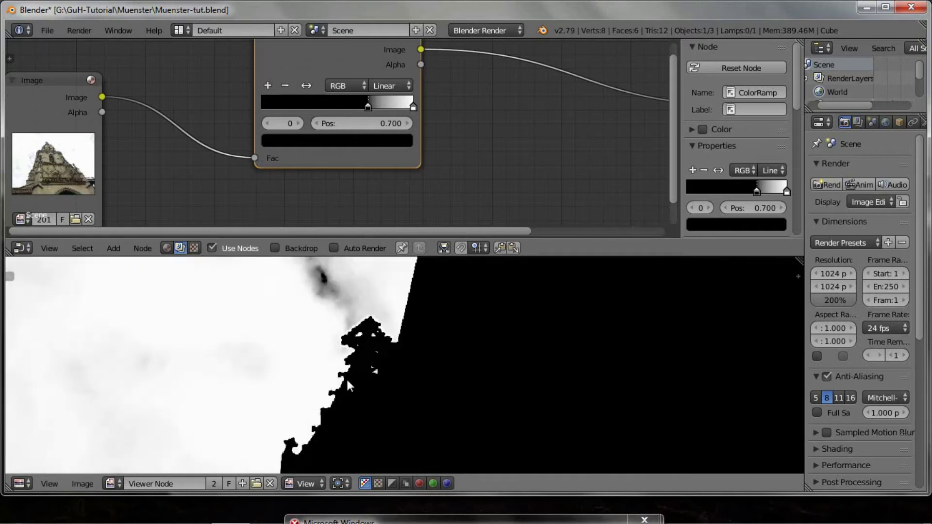
scroll(360, 373, "up", 1)
scroll(361, 373, "up", 1)
scroll(356, 376, "up", 1)
scroll(349, 379, "up", 1)
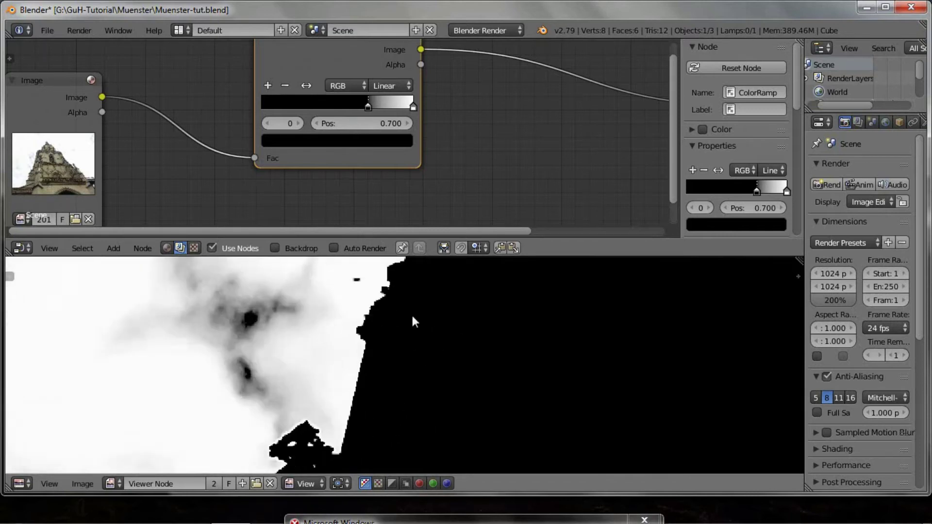
scroll(341, 386, "up", 2)
scroll(341, 385, "down", 2)
scroll(355, 346, "down", 2)
Pull the white ColorRamp stop in to 0.732 beside the black stop for a crisp mask
mouse_move(347, 450)
middle_mouse_down()
mouse_move(359, 433)
mouse_move(351, 446)
middle_mouse_up()
scroll(412, 379, "up", 1)
scroll(461, 326, "down", 2)
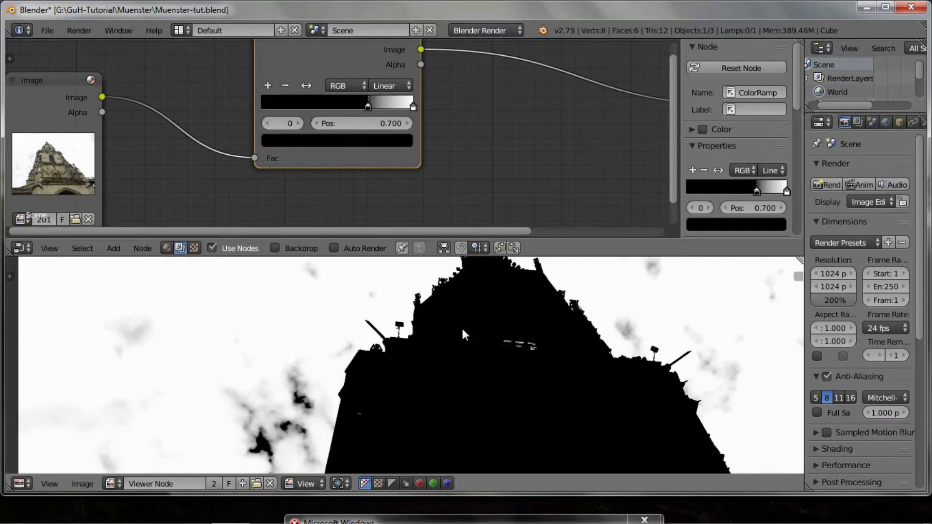
scroll(421, 351, "up", 2)
scroll(404, 355, "up", 2)
scroll(404, 355, "down", 1)
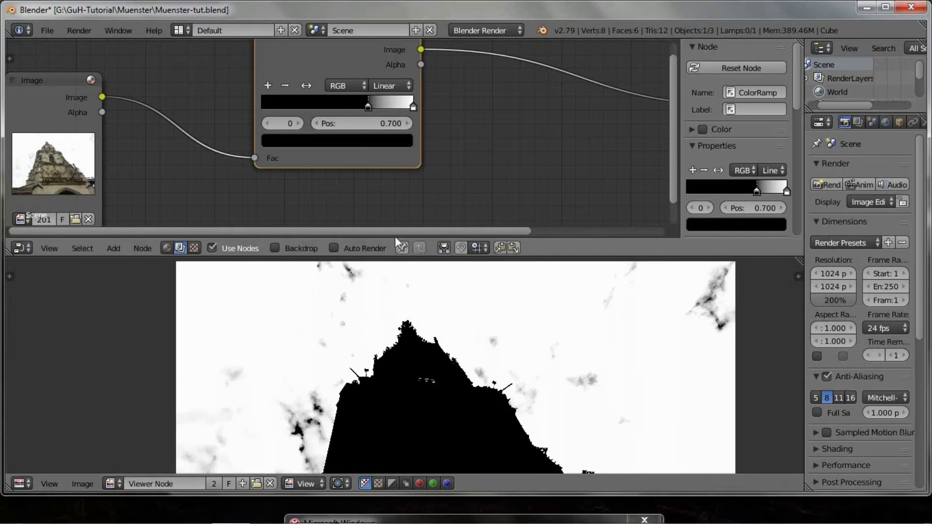
left_click_drag(413, 105, 372, 119)
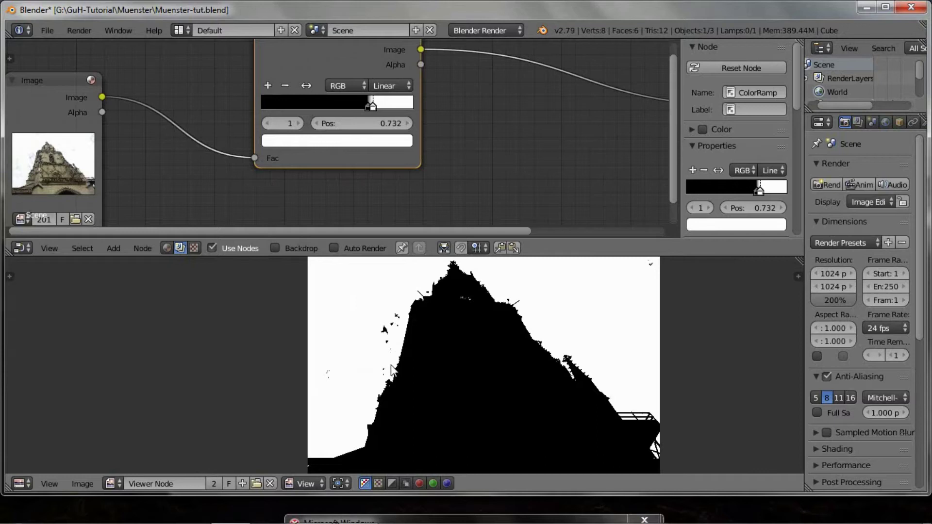
scroll(398, 369, "down", 2)
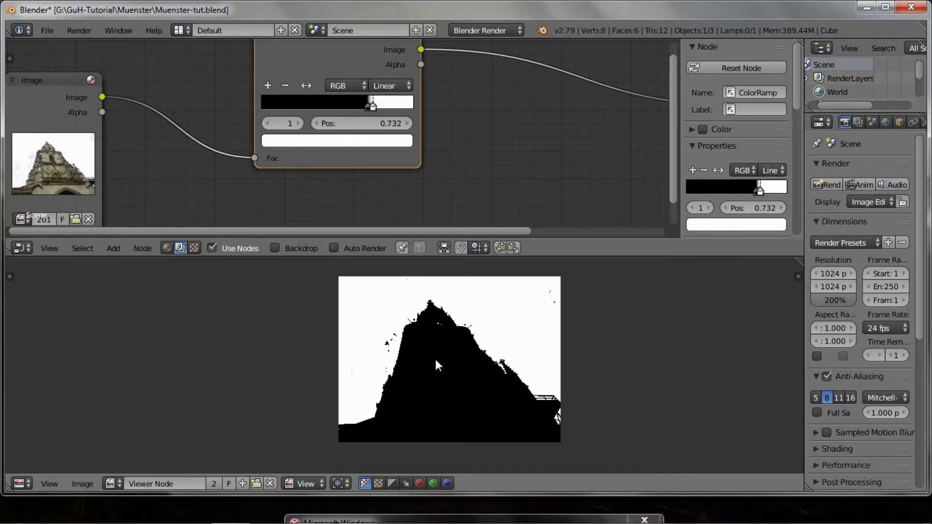
Save the black-and-white Viewer result as the PNG Muenster8-maske.png using F3
key("F3")
left_click(308, 82)
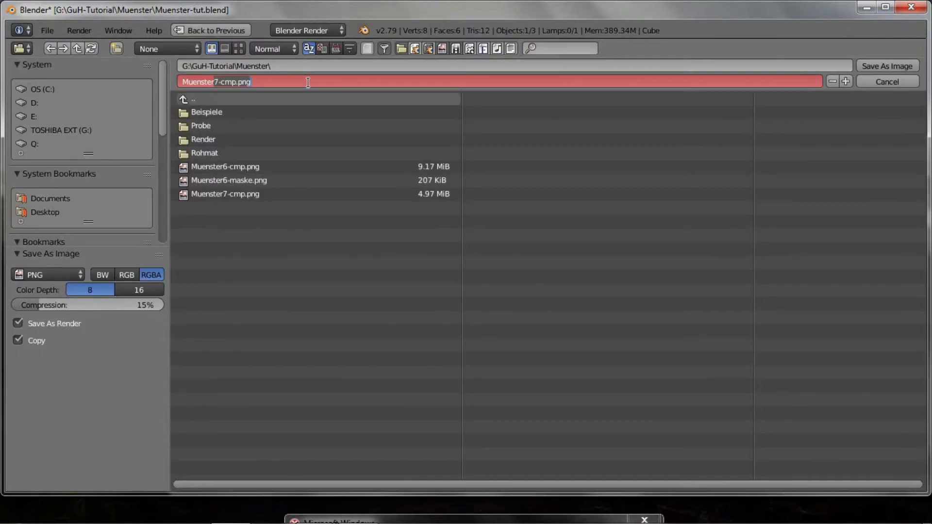
type("8")
key("Return")
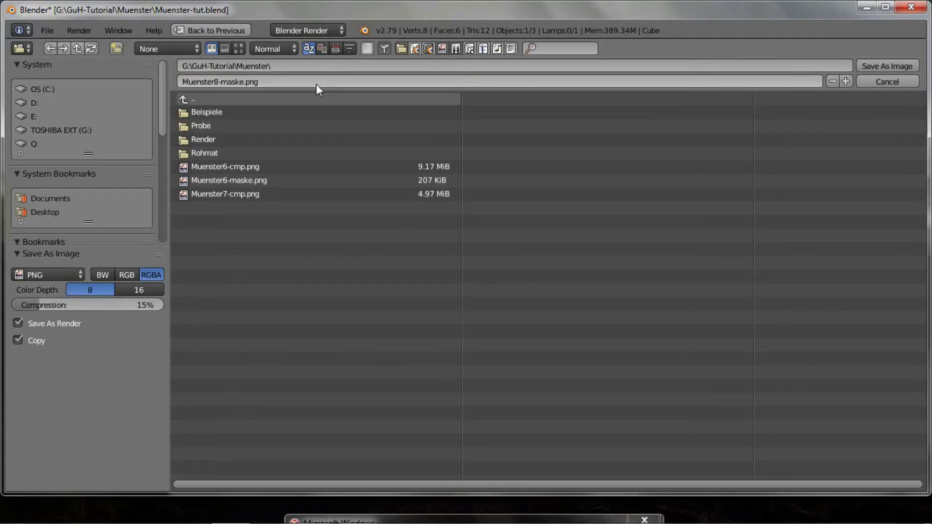
key("Return")
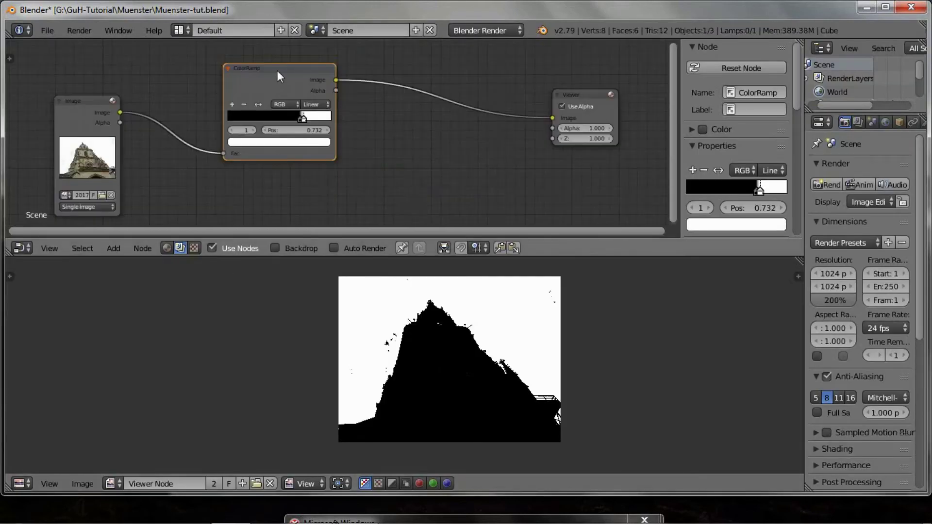
Delete the ColorRamp node and drag Muenster8-maske.png from Explorer into Blender's image editor
key("x")
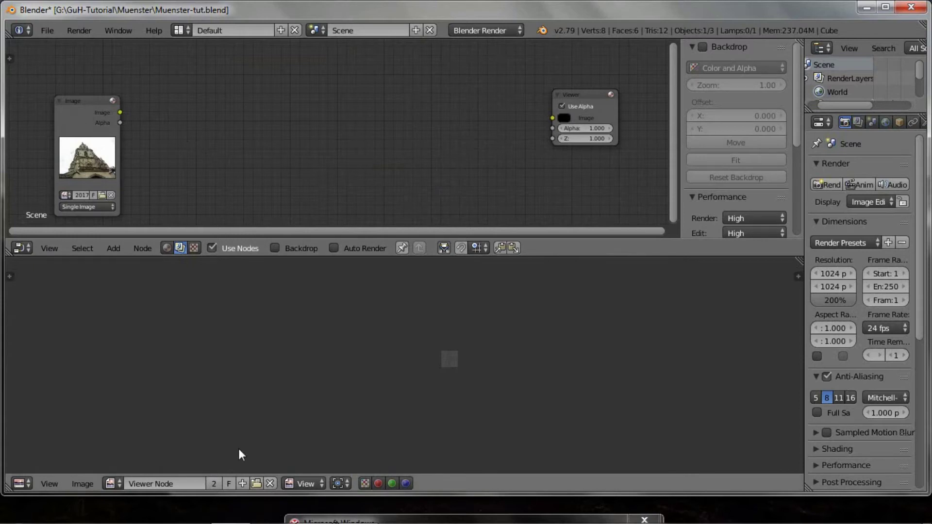
key("alt+Tab")
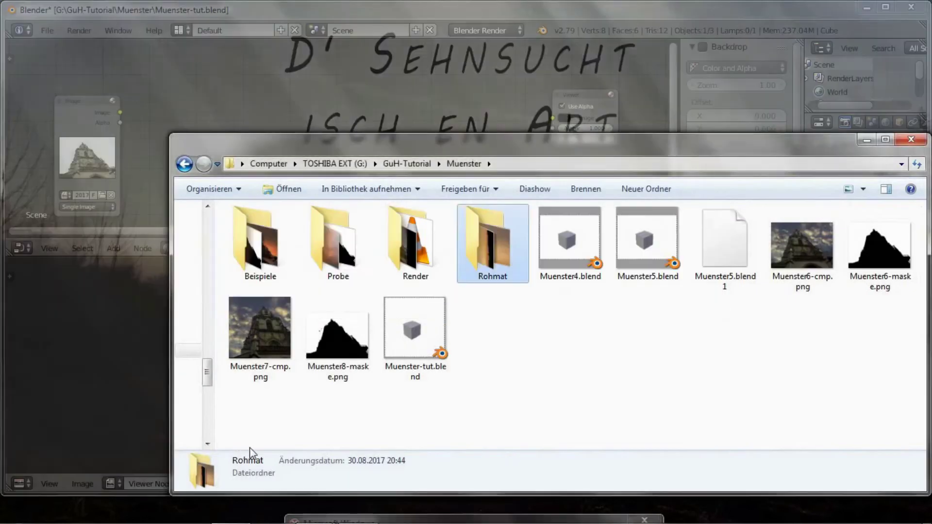
left_click_drag(340, 350, 106, 381)
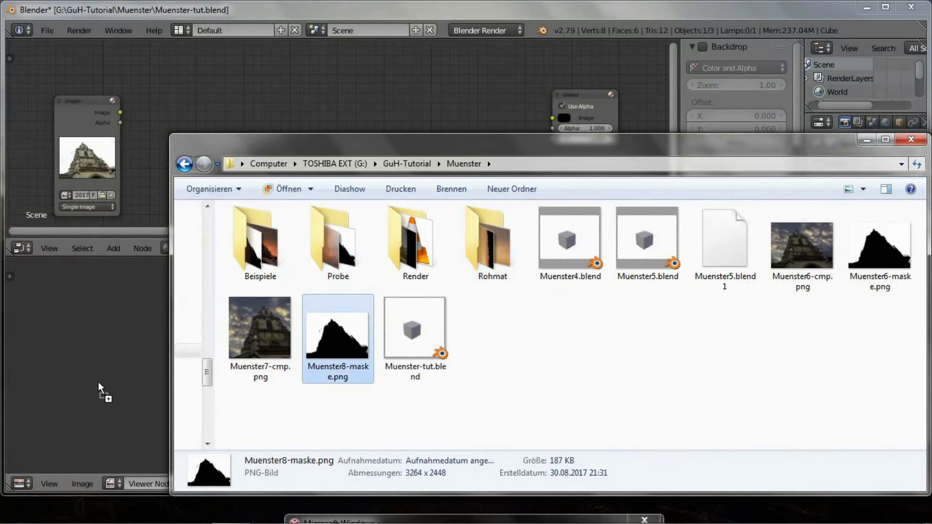
left_click_drag(98, 381, 98, 382)
left_click(354, 10)
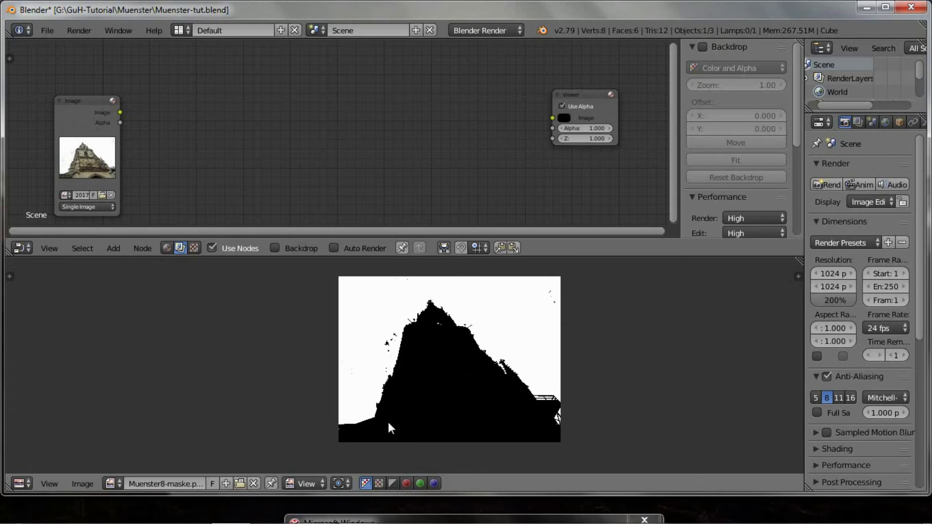
Switch the image editor to Paint mode, show the brush tool shelf, and maximize the editor
scroll(387, 420, "up", 2)
left_click(307, 483)
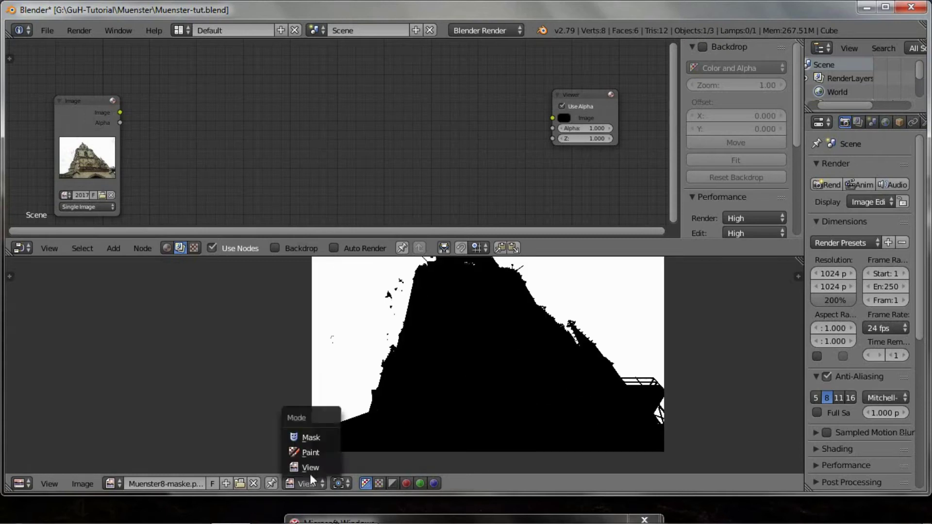
left_click(314, 451)
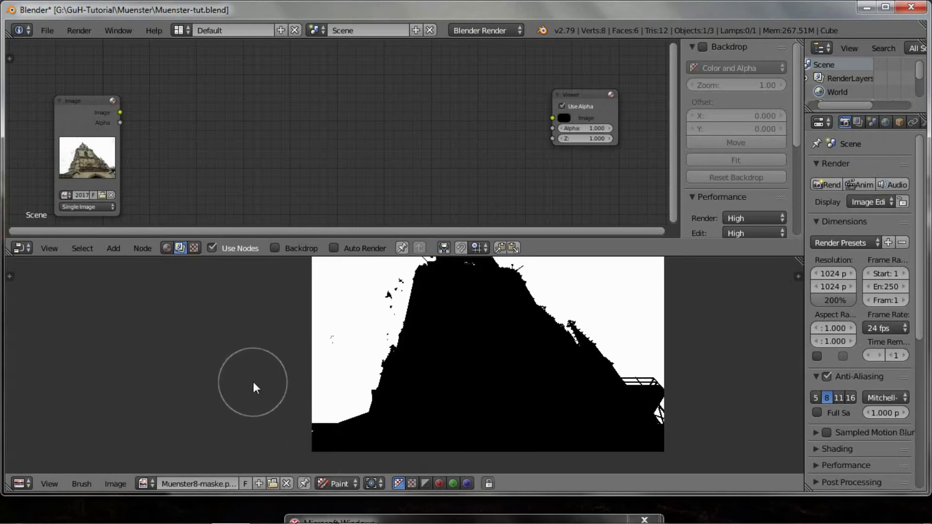
key("t")
scroll(240, 391, "down", 2)
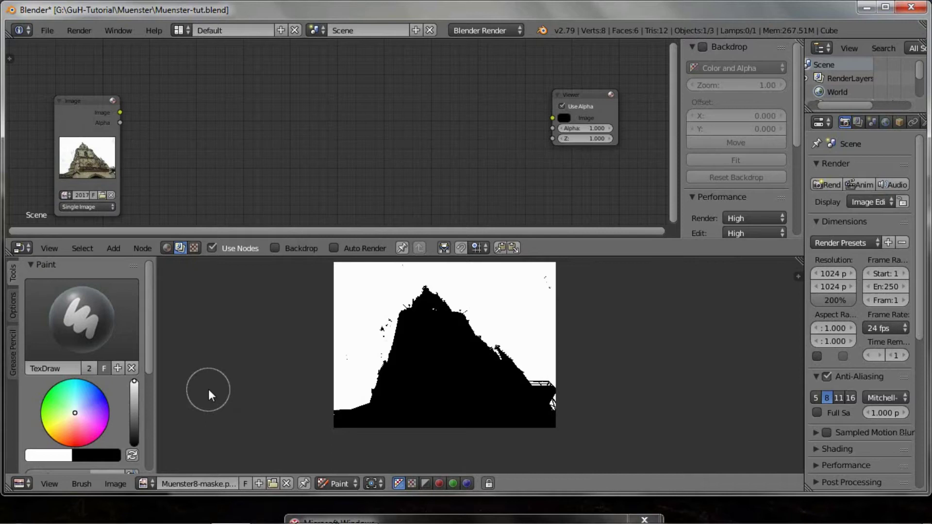
key("ctrl+Up")
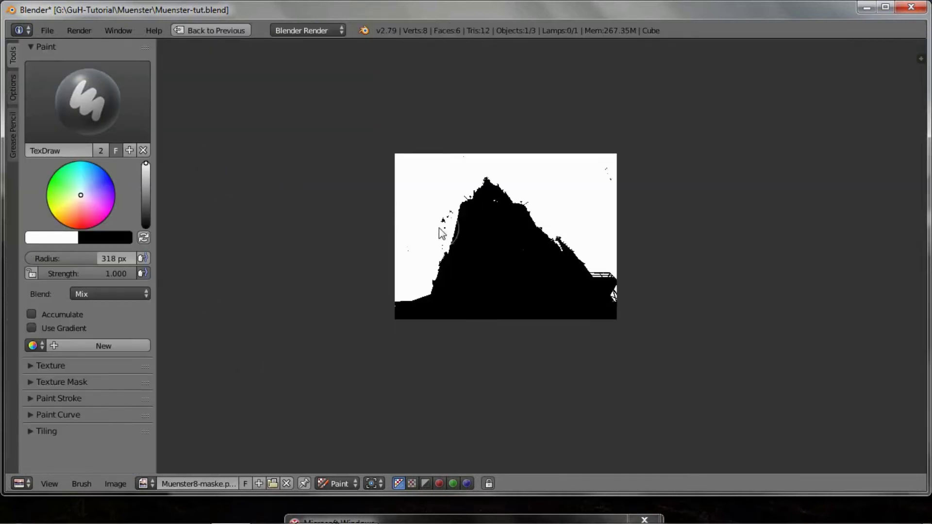
Zoom in and paint white over the black sky specks near the top-right, top edge and left
scroll(488, 246, "up", 3)
middle_click_drag(496, 261, 485, 285)
scroll(473, 254, "down", 1)
scroll(501, 269, "up", 1)
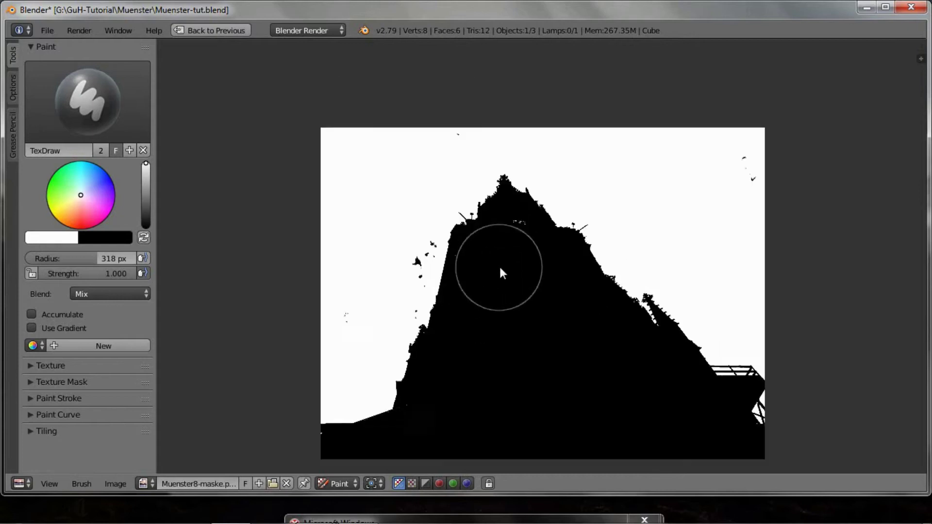
scroll(500, 264, "up", 1)
middle_click_drag(593, 246, 604, 212)
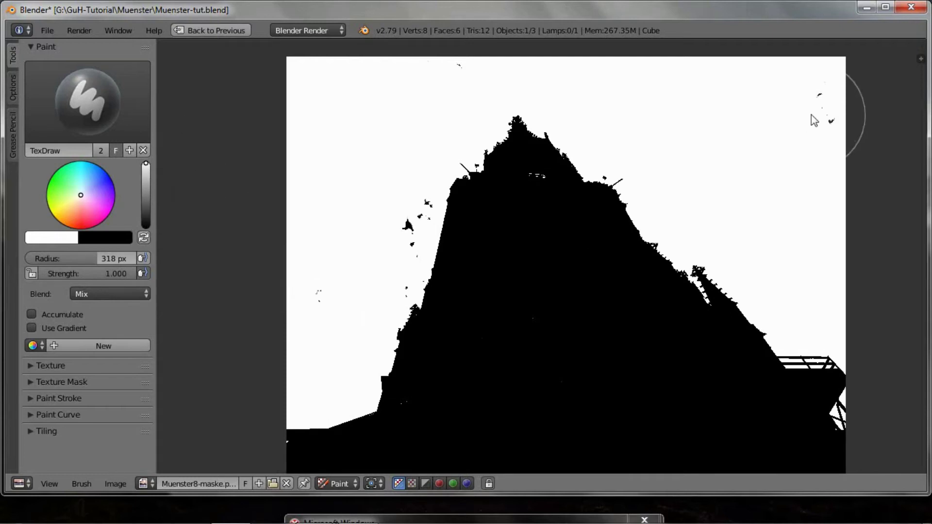
left_click(97, 125)
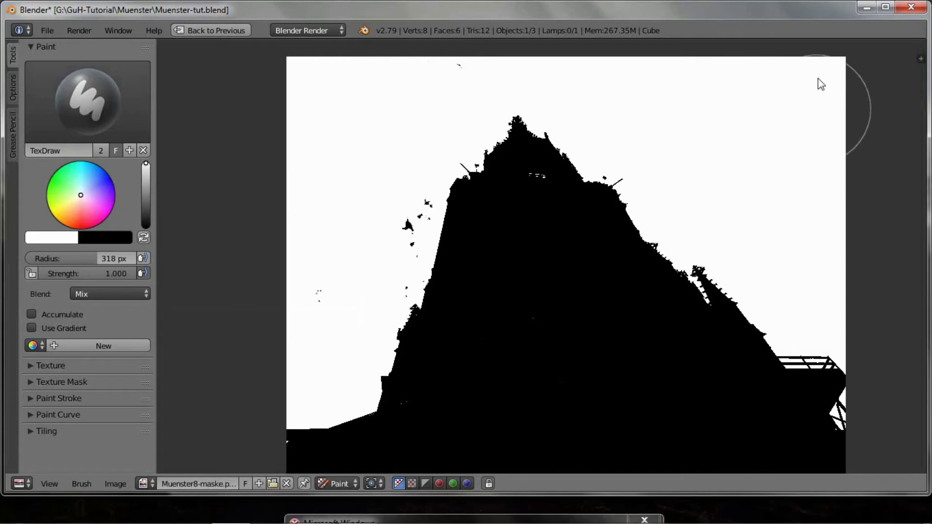
left_click(824, 91)
left_click(460, 67)
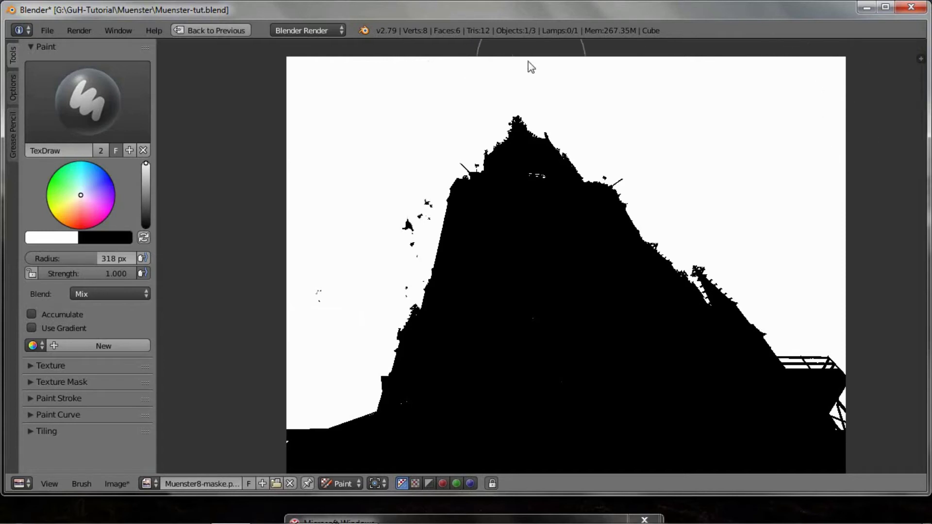
left_click(303, 292)
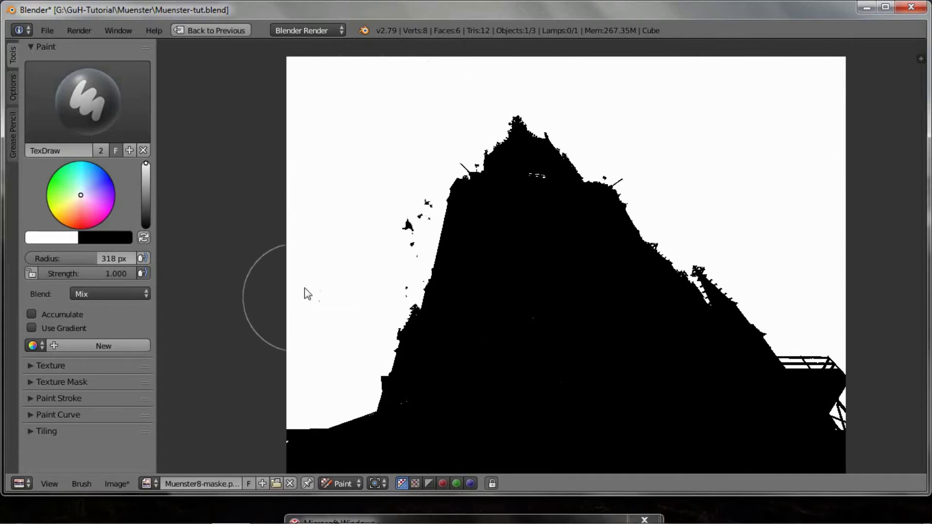
key("f")
right_click(558, 287)
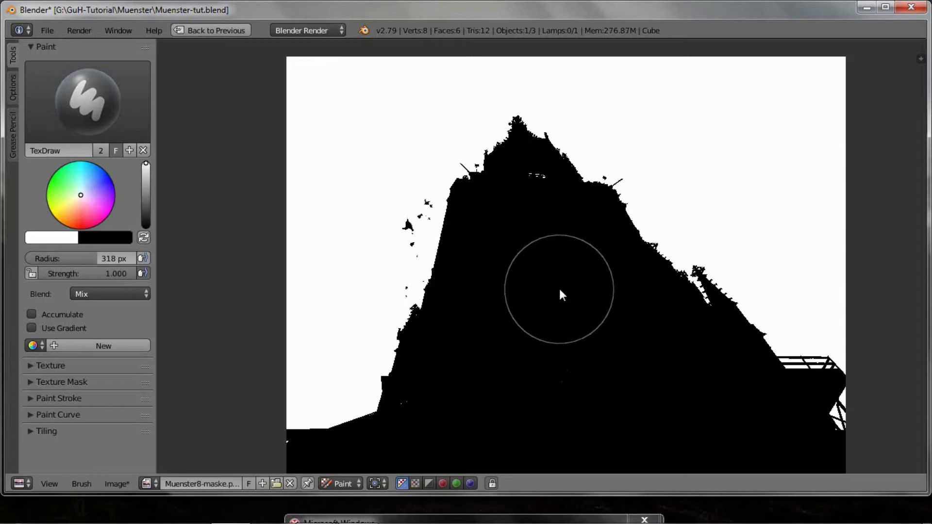
key("f")
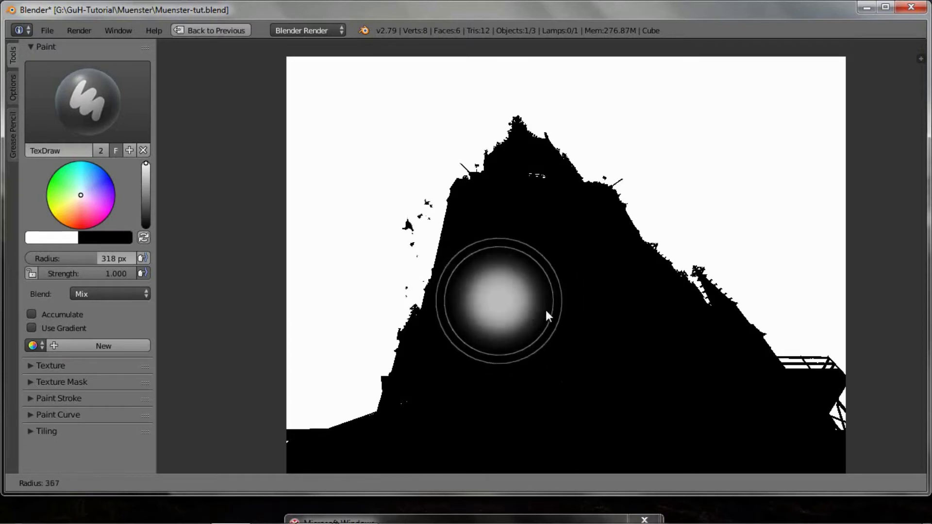
With a 118 px brush, paint white over the sky specks along the tower edge
key("Escape")
scroll(449, 188, "up", 2)
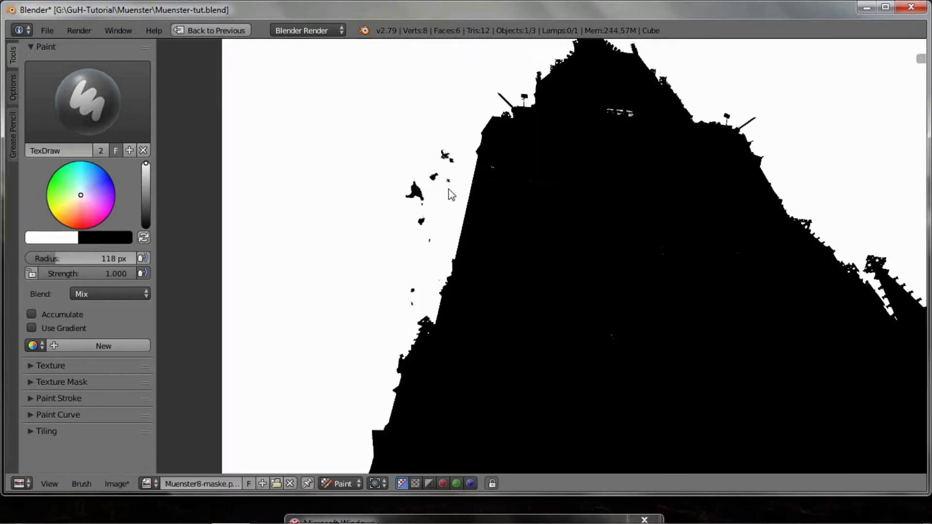
scroll(451, 188, "up", 1)
left_click(417, 229)
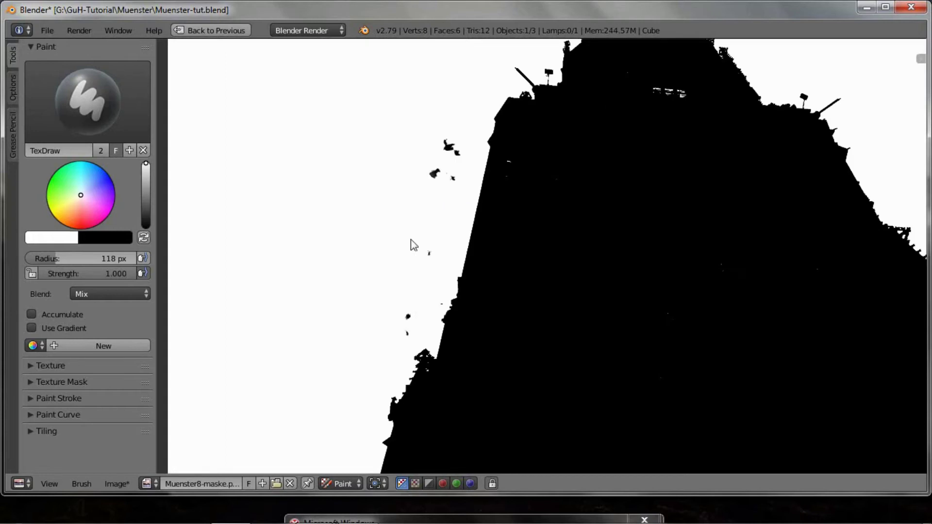
left_click(431, 171)
left_click(441, 149)
left_click(443, 174)
left_click(425, 254)
left_click(404, 311)
Shrink the brush to 45 then 15 px and paint out the diagonal pole, sign and lamp
key("f")
left_click(596, 249)
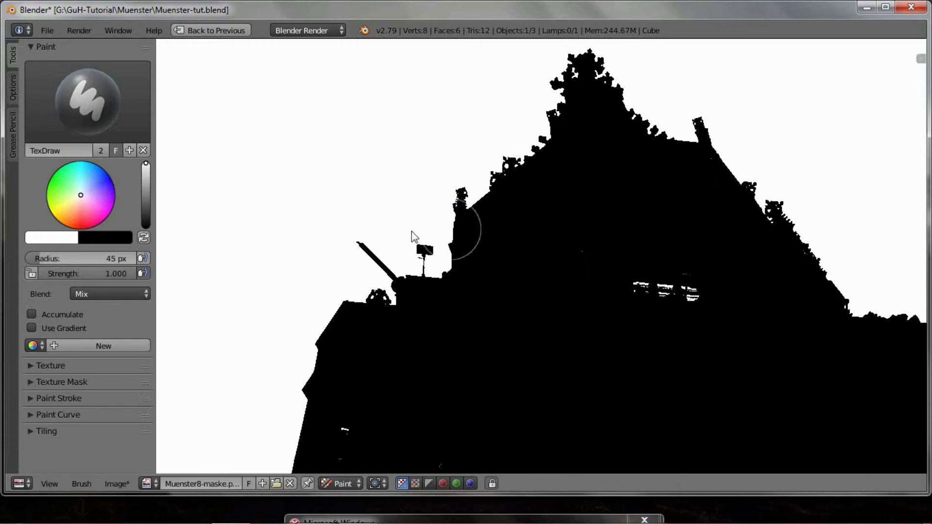
mouse_move(354, 238)
left_mouse_down()
mouse_move(375, 252)
mouse_move(371, 260)
left_mouse_up()
scroll(375, 252, "up", 2)
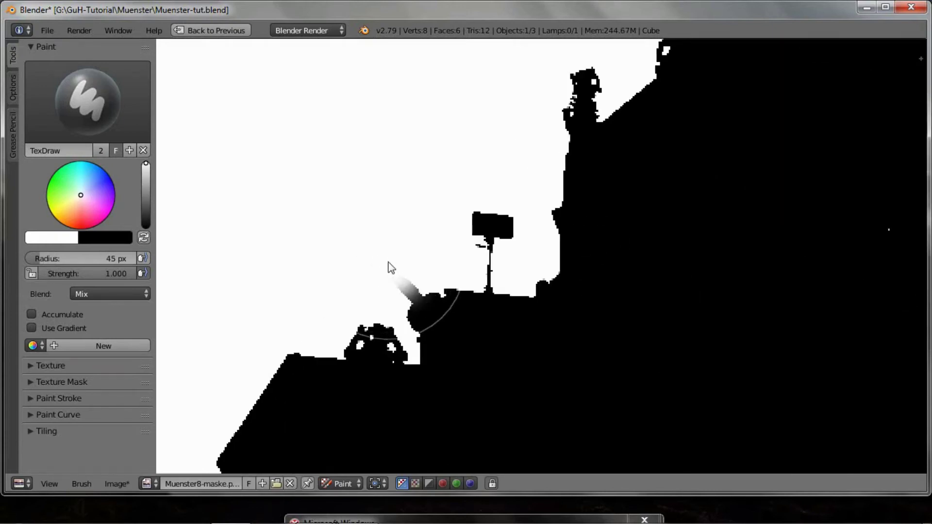
key("f")
left_click(628, 290)
scroll(397, 273, "up", 2)
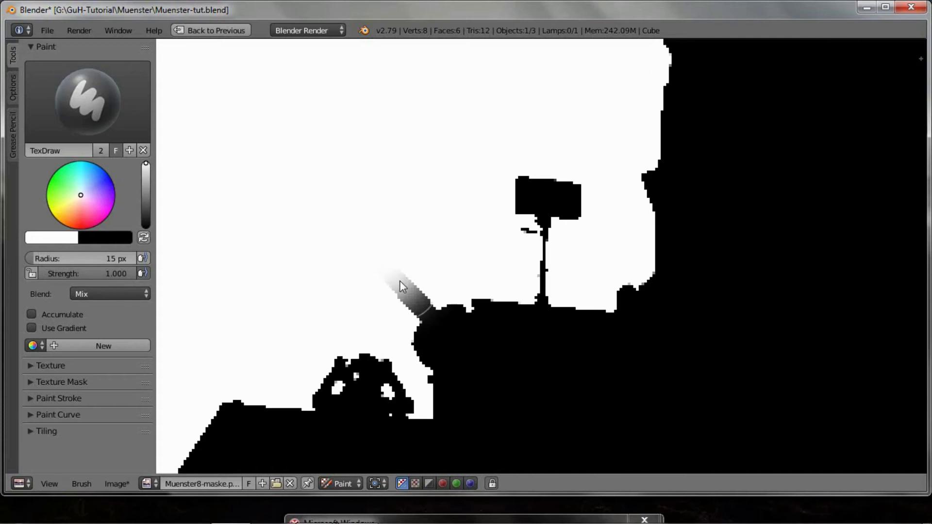
mouse_move(407, 289)
left_mouse_down()
mouse_move(403, 308)
mouse_move(416, 298)
left_mouse_up()
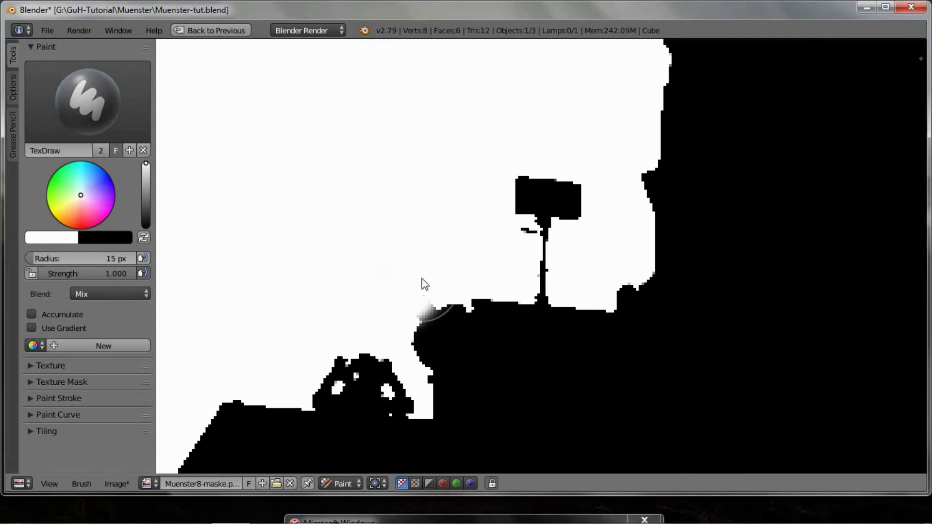
left_click_drag(497, 191, 558, 191)
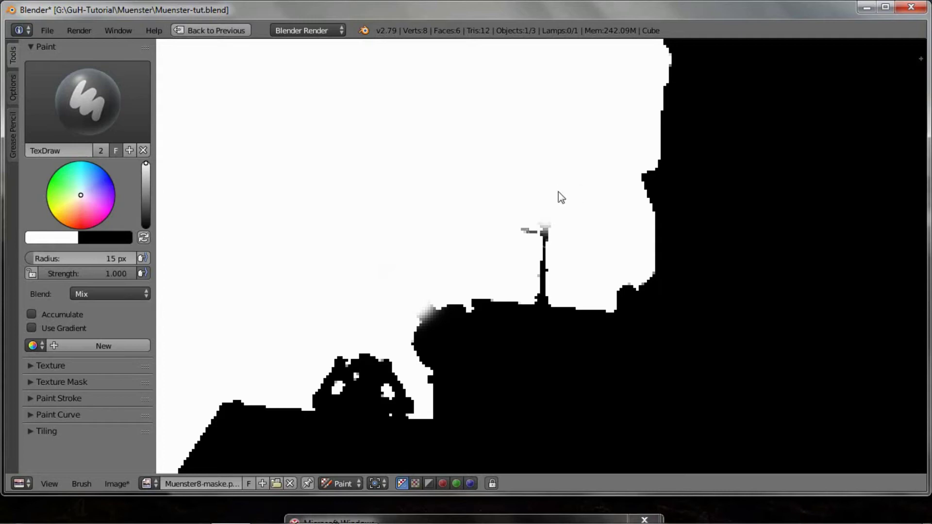
mouse_move(546, 246)
left_mouse_down()
mouse_move(548, 257)
mouse_move(533, 267)
mouse_move(544, 273)
left_mouse_up()
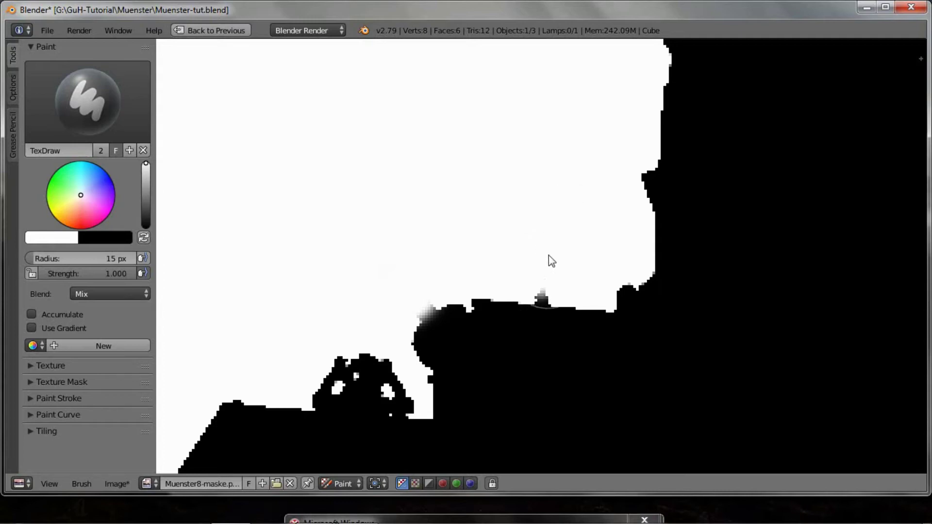
Paint white over the lamp blob, its pole and the long pole's tip
mouse_move(548, 255)
middle_mouse_down()
mouse_move(550, 277)
mouse_move(526, 297)
middle_mouse_up()
scroll(589, 244, "up", 2)
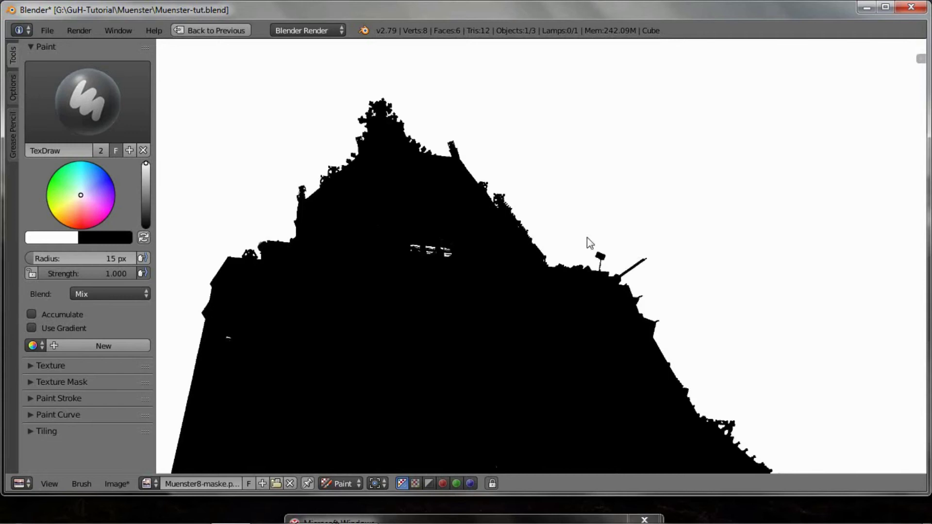
scroll(589, 244, "up", 2)
scroll(605, 270, "up", 3)
left_click_drag(621, 271, 626, 315)
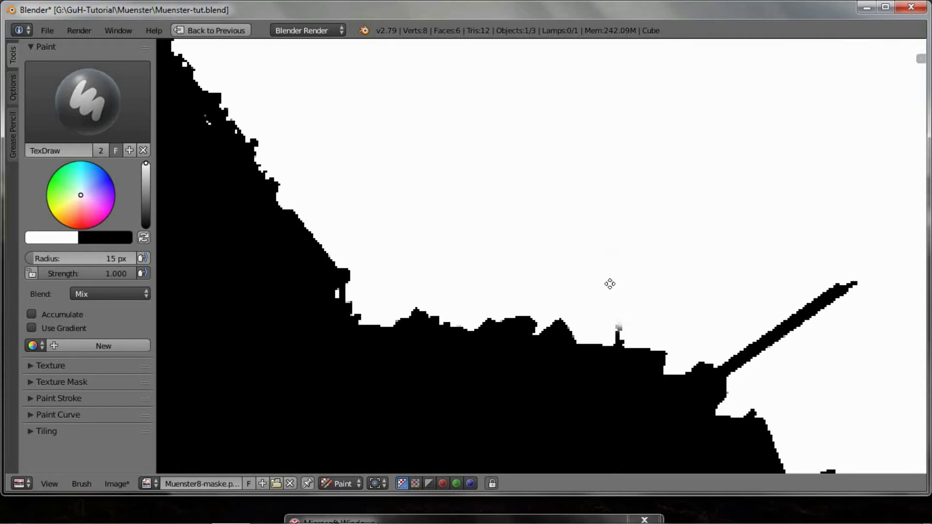
scroll(598, 275, "up", 1)
scroll(575, 262, "up", 1)
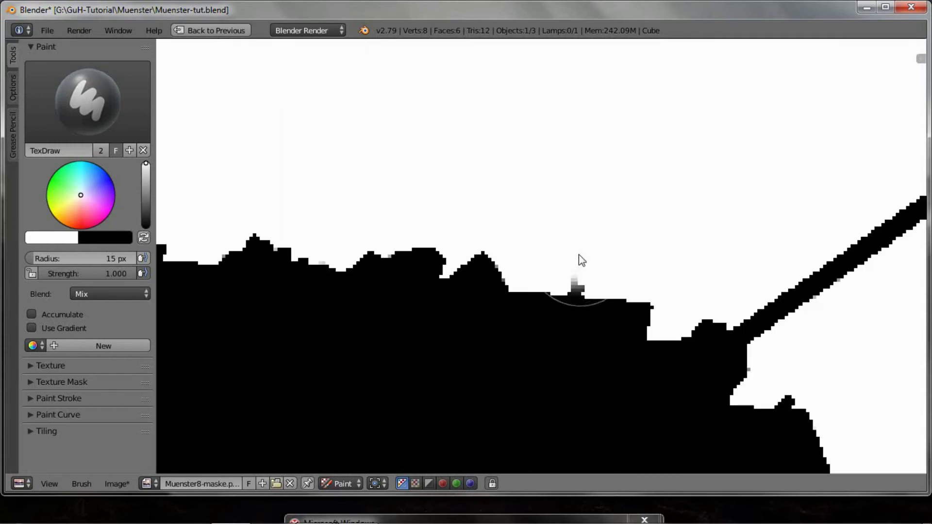
scroll(651, 249, "down", 3)
scroll(693, 240, "down", 1)
left_click_drag(669, 213, 597, 256)
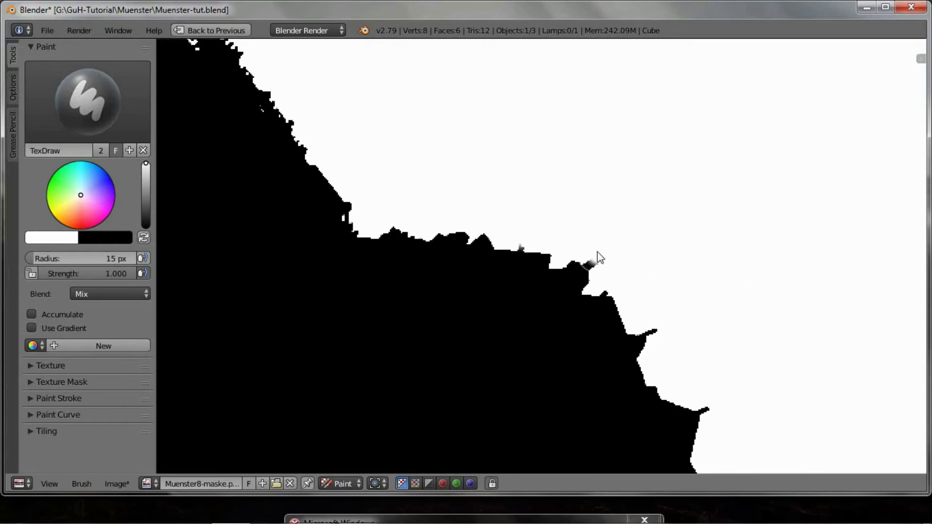
mouse_move(598, 256)
middle_mouse_down()
mouse_move(647, 261)
mouse_move(663, 283)
middle_mouse_up()
key("Home")
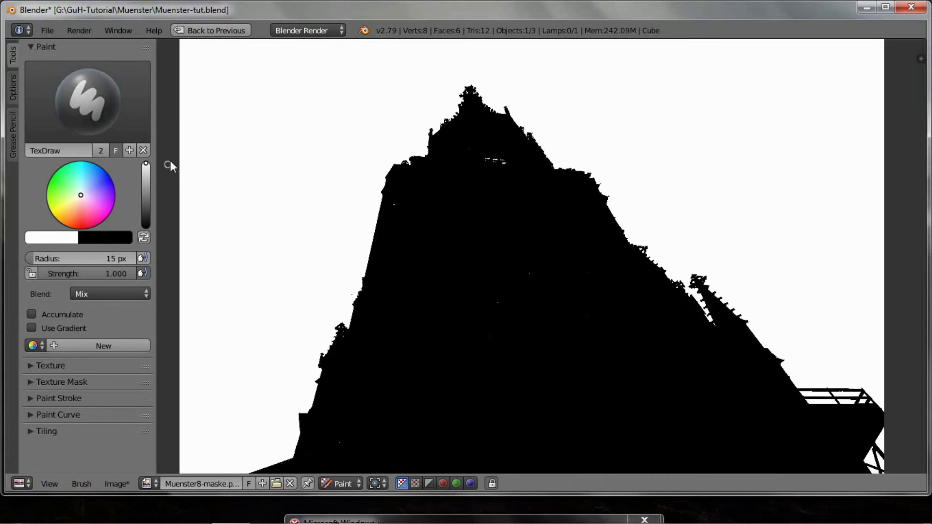
Switch to black paint at 33 px radius and fill the white specks inside the tower
left_click_drag(146, 170, 146, 227)
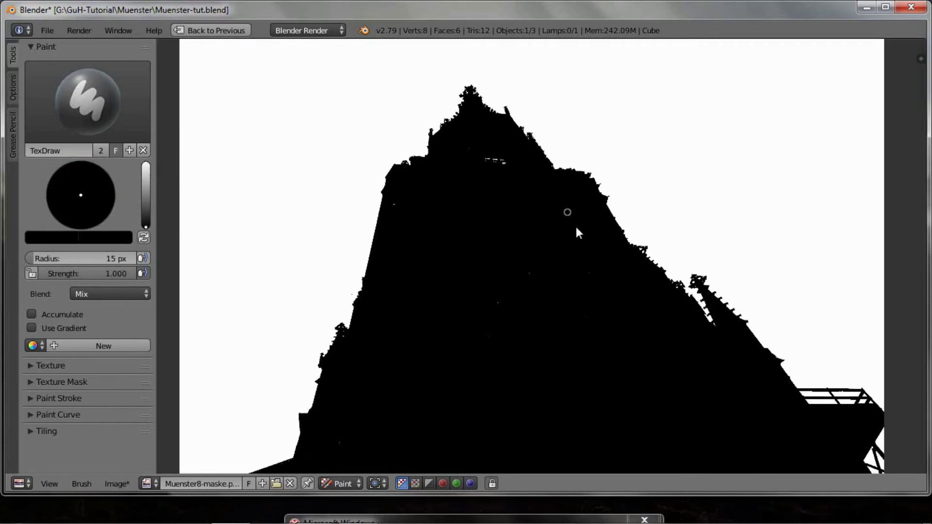
key("f")
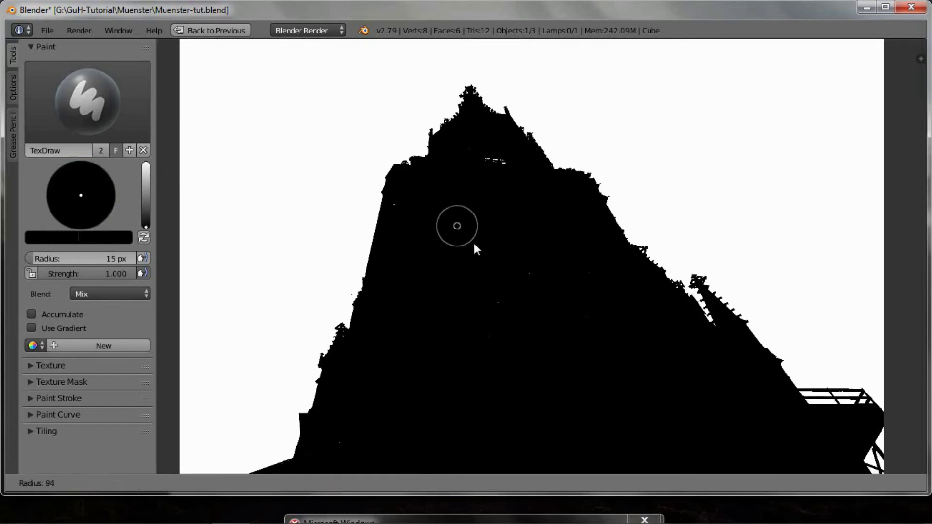
left_click(471, 243)
scroll(685, 233, "up", 4)
scroll(684, 233, "down", 3)
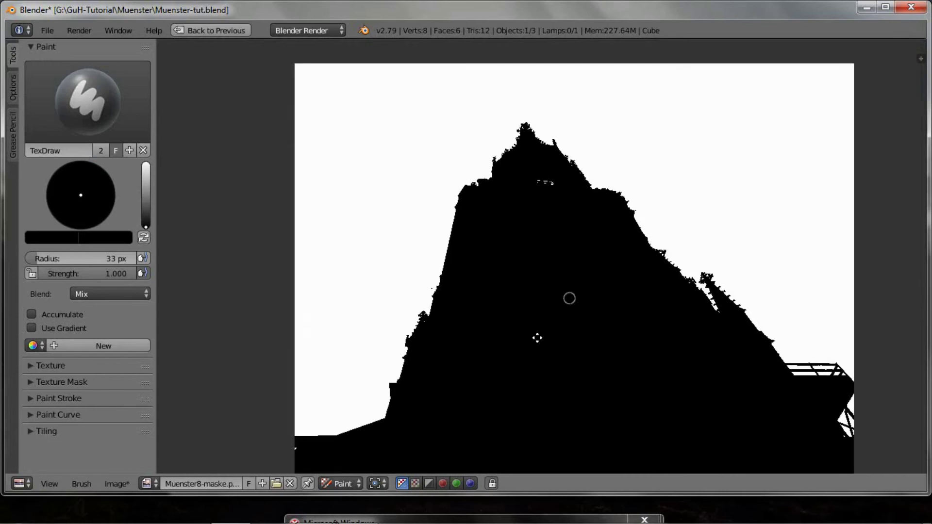
scroll(499, 327, "up", 2)
scroll(474, 301, "up", 2)
mouse_move(416, 254)
left_mouse_down()
mouse_move(483, 270)
mouse_move(516, 266)
left_mouse_up()
left_click_drag(375, 202, 414, 142)
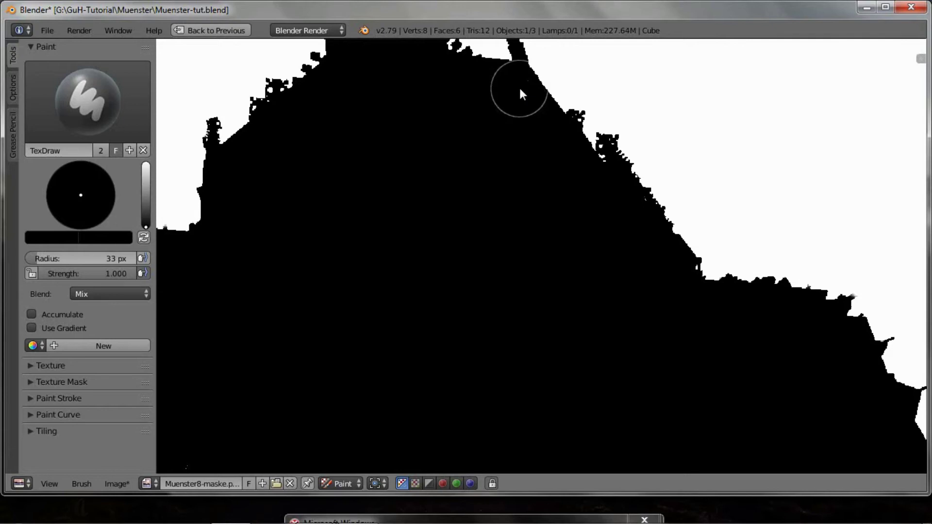
scroll(352, 288, "down", 3)
scroll(470, 248, "up", 1)
scroll(350, 323, "up", 1)
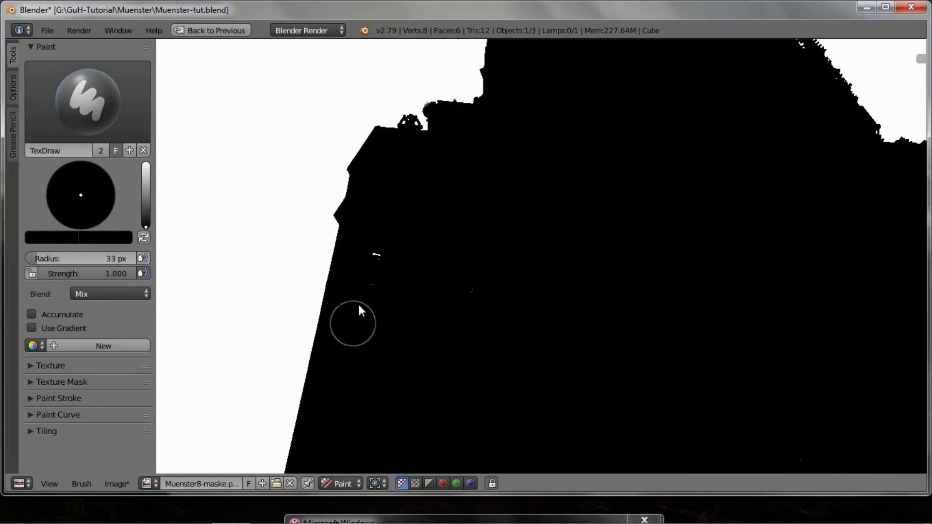
left_click_drag(371, 297, 596, 294)
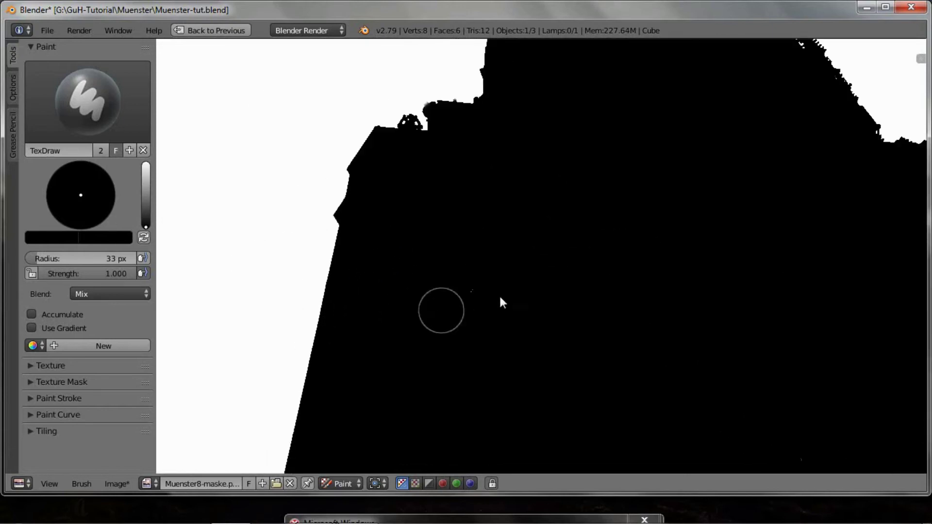
Frame the whole tower silhouette and switch the Image Editor from Paint to View mode
scroll(654, 354, "down", 3)
scroll(589, 218, "up", 1)
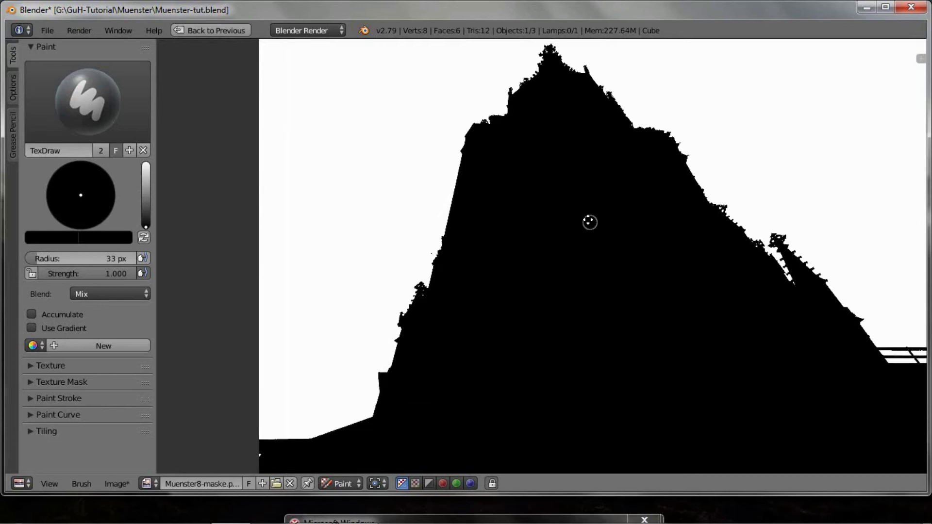
scroll(627, 315, "down", 2)
middle_click_drag(627, 312, 528, 275)
scroll(544, 272, "up", 3)
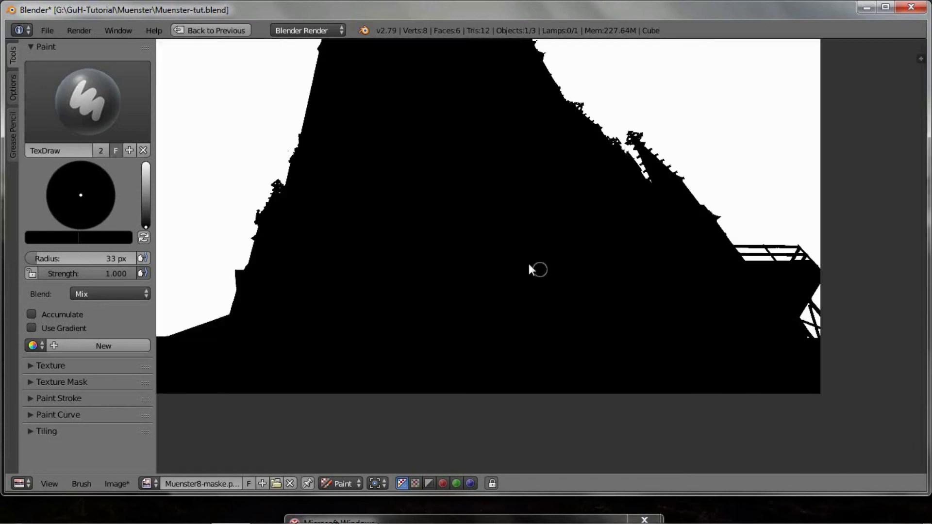
scroll(534, 291, "down", 4)
middle_click_drag(535, 310, 600, 398)
left_click(340, 484)
left_click(360, 467)
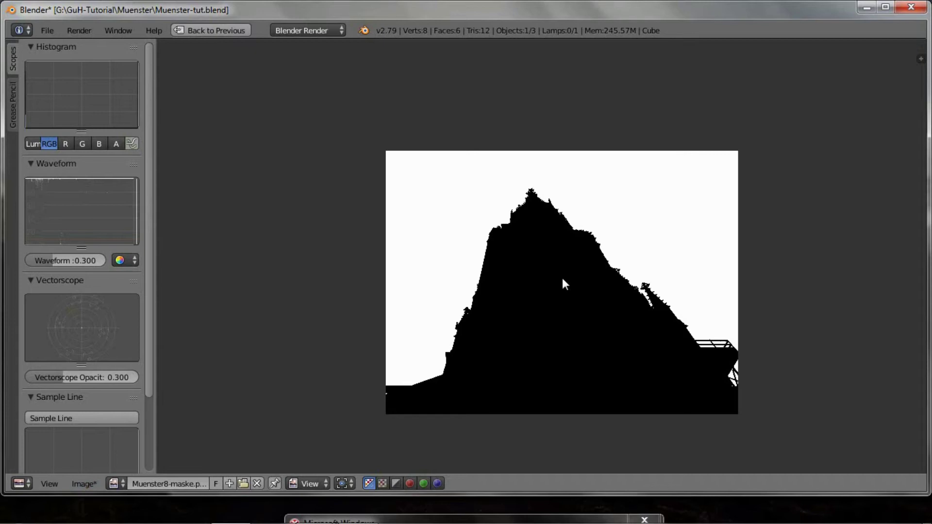
Save the touched-up Muenster8-maske.png and restore the node editor above the image view
left_click(84, 484)
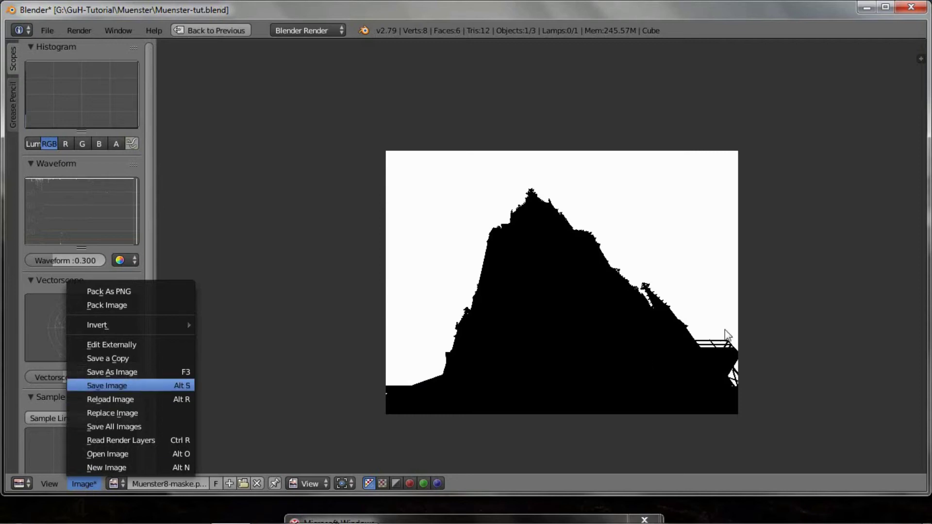
left_click(133, 389)
key("ctrl+Up")
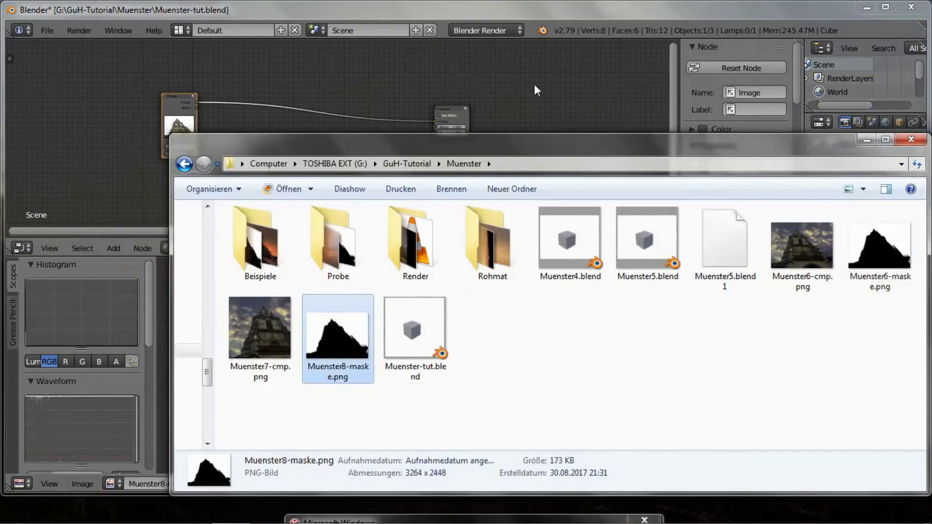
Add an Image input node loaded with Muenster8-maske.png
left_click(534, 83)
scroll(272, 199, "up", 1)
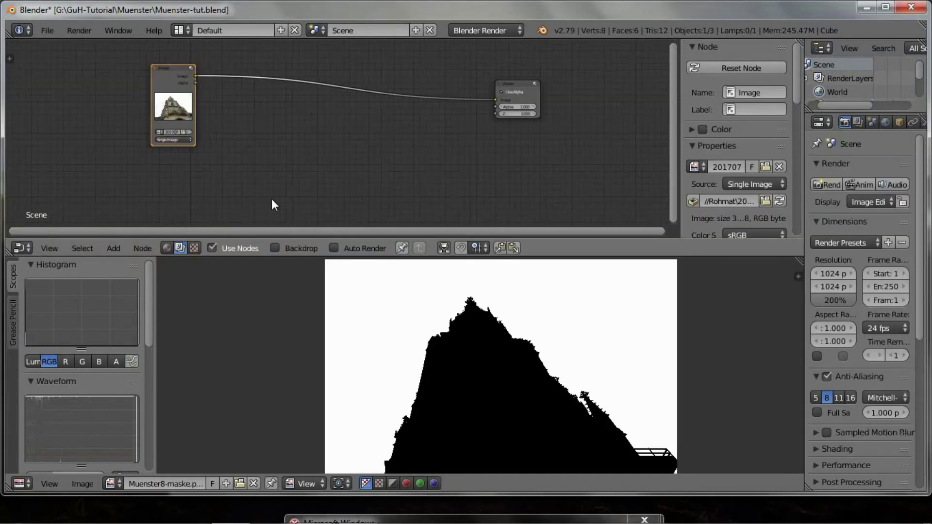
key("shift+a")
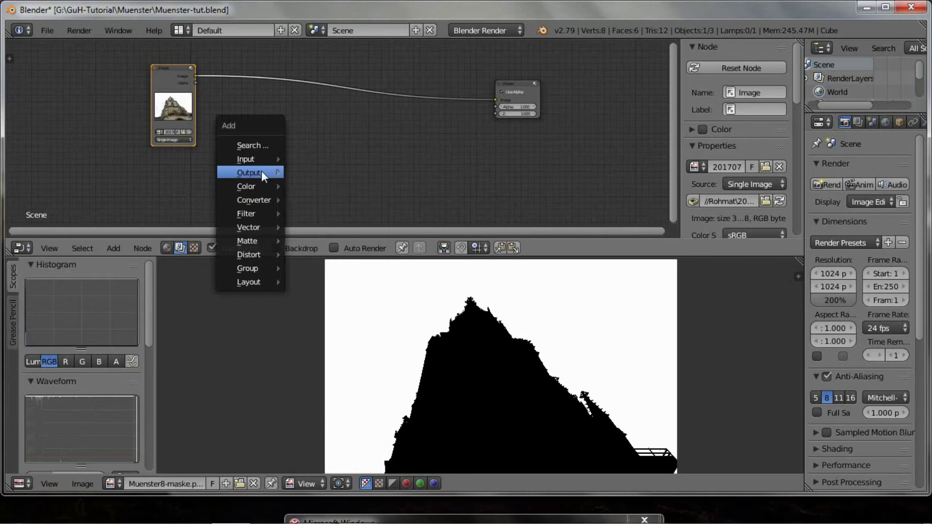
mouse_move(246, 159)
left_click(360, 206)
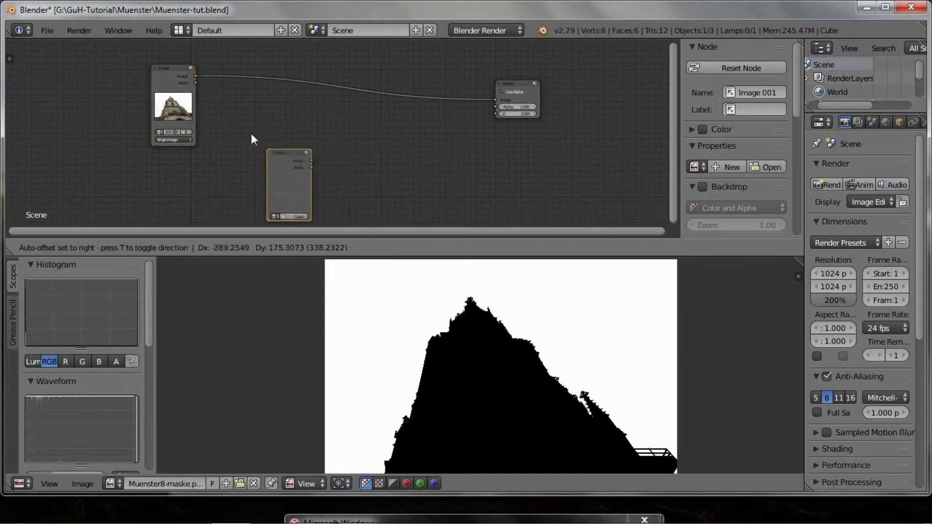
scroll(246, 188, "up", 1)
scroll(243, 182, "up", 2)
left_click(241, 176)
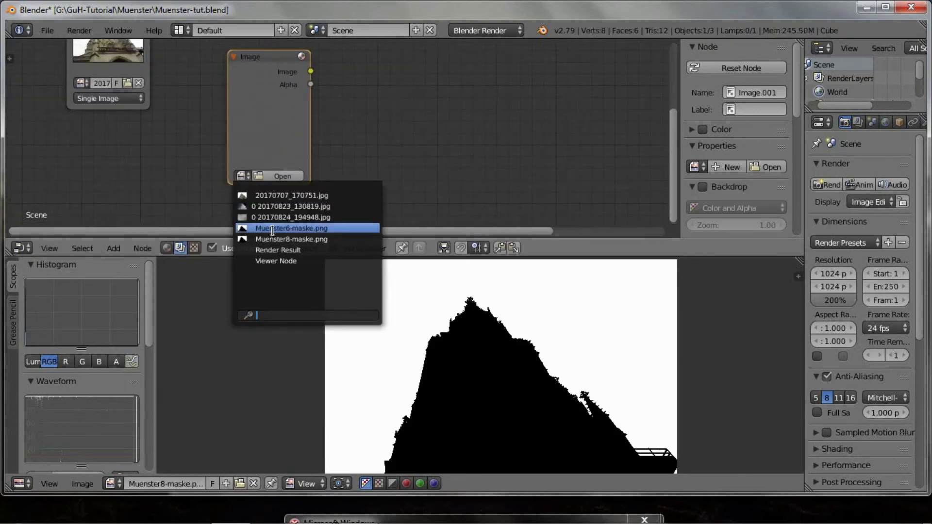
left_click(286, 238)
key("Home")
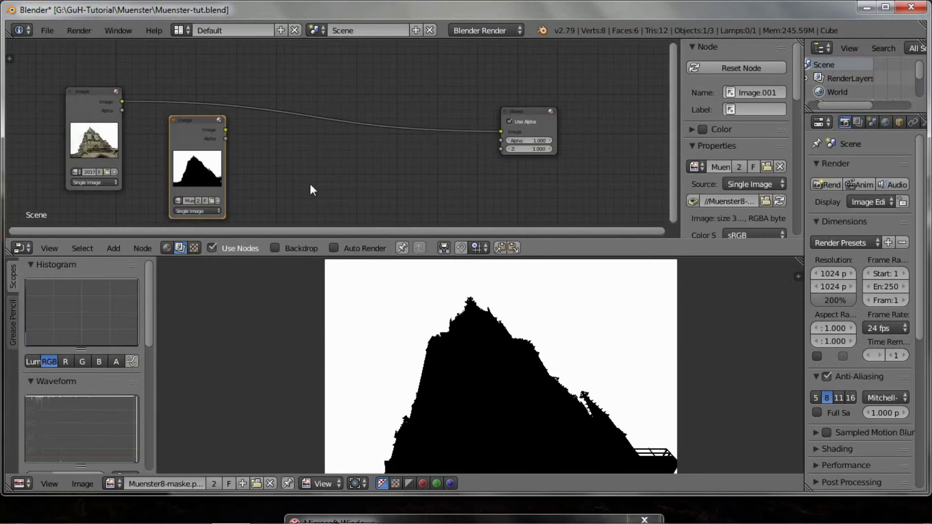
Insert an Alpha Over node into the photo-to-Viewer link and move the mask node far left
key("shift+a")
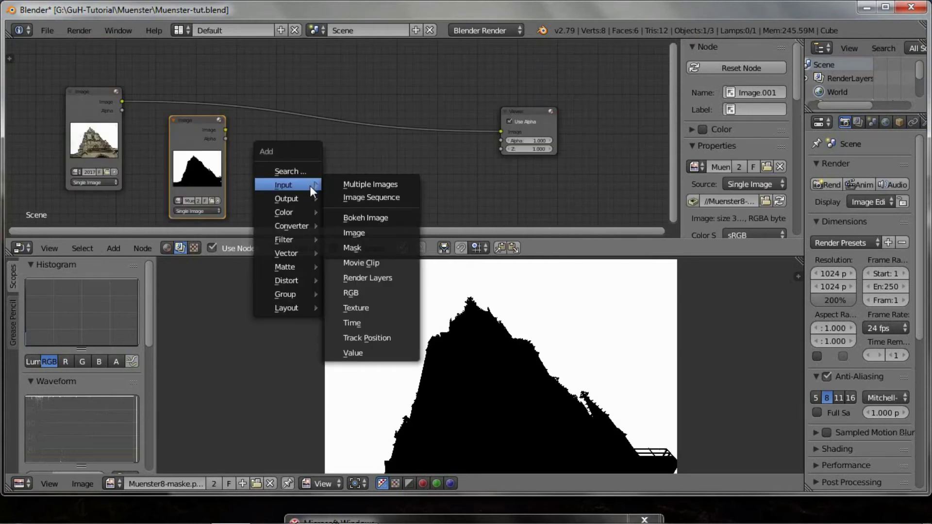
mouse_move(284, 212)
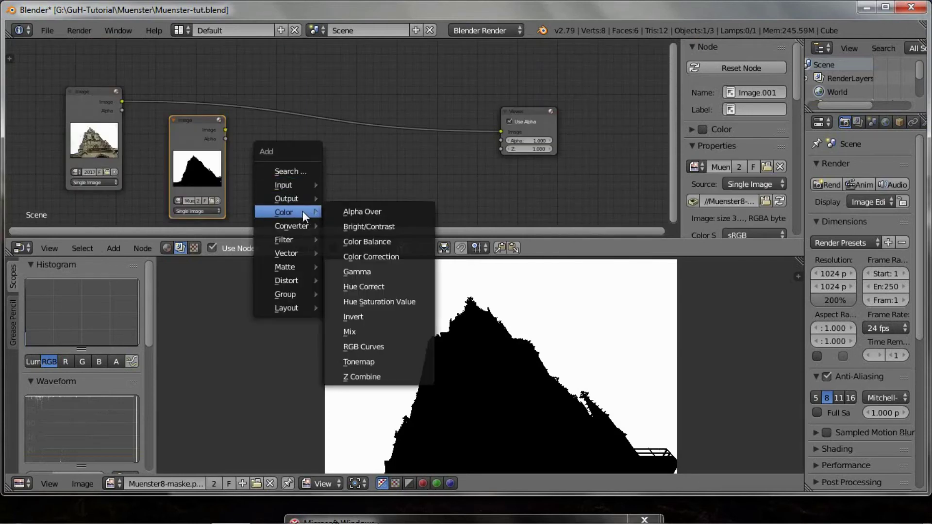
left_click(361, 205)
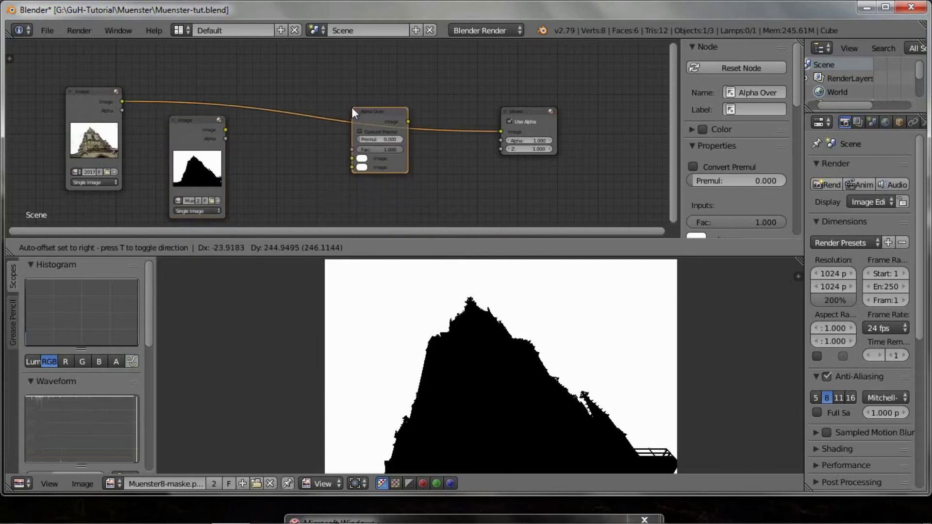
left_click(351, 107)
scroll(284, 171, "up", 1)
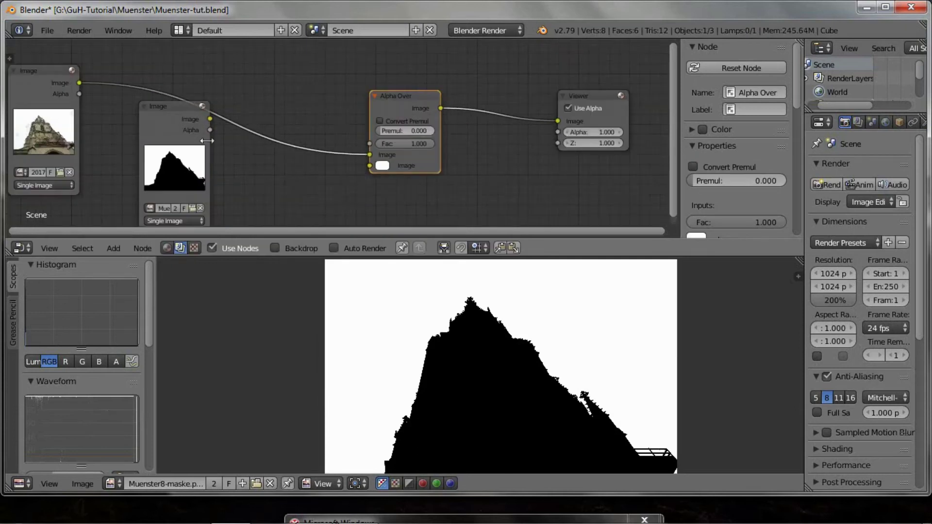
left_click_drag(177, 129, 257, 51)
scroll(225, 206, "down", 2)
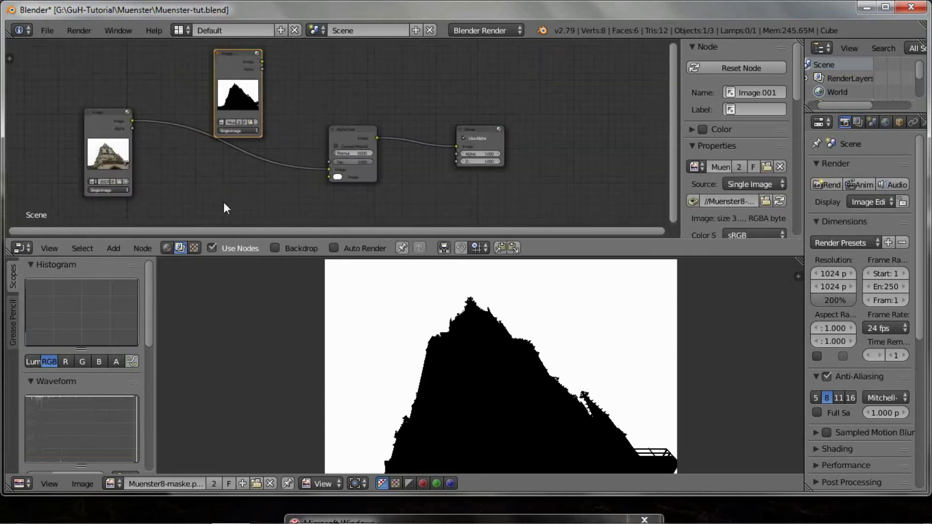
mouse_move(225, 206)
middle_mouse_down()
mouse_move(242, 71)
mouse_move(251, 81)
middle_mouse_up()
left_click_drag(247, 121, 147, 126)
middle_click_drag(258, 114, 248, 131)
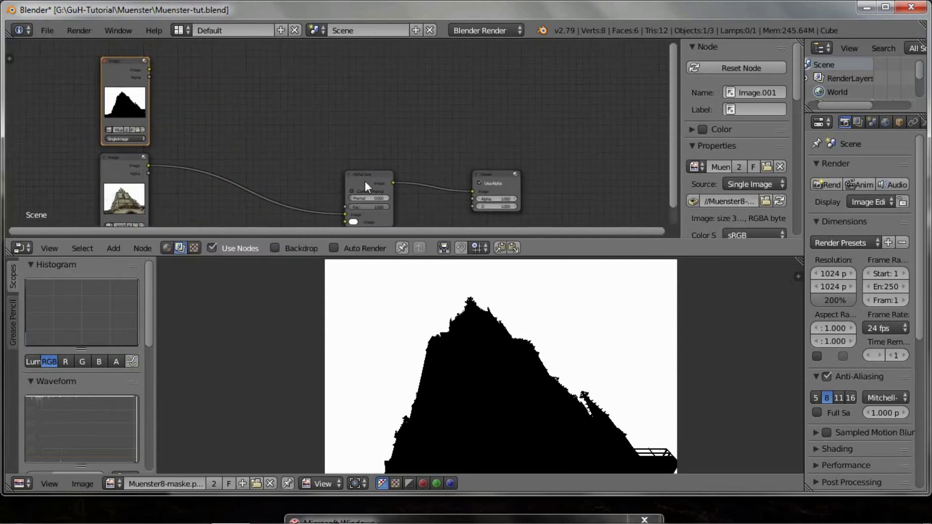
middle_click_drag(344, 142, 343, 110)
Connect the mask node's Image output to the Alpha Over Fac input
scroll(349, 169, "up", 1)
scroll(349, 170, "up", 1)
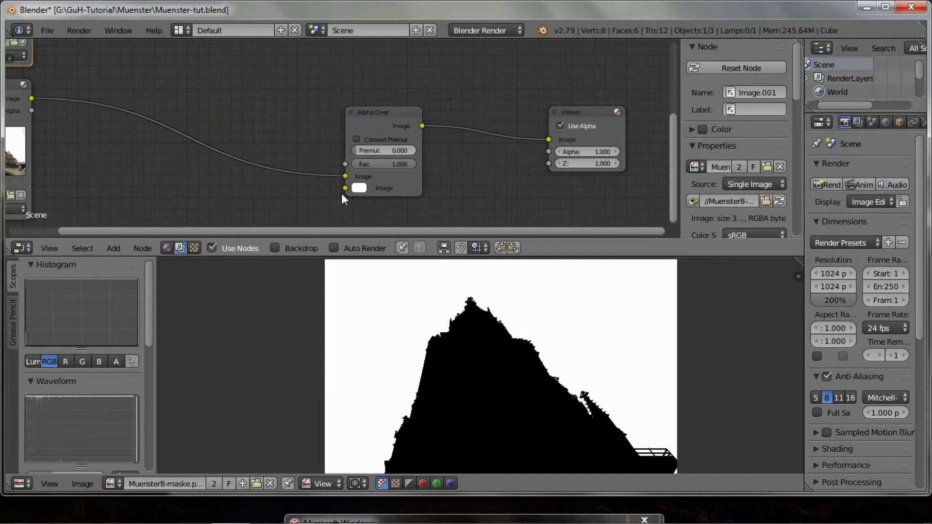
scroll(342, 194, "down", 2)
mouse_move(284, 162)
middle_mouse_down()
mouse_move(250, 191)
mouse_move(237, 145)
middle_mouse_up()
scroll(249, 191, "down", 1)
scroll(243, 179, "down", 1)
scroll(160, 133, "down", 1)
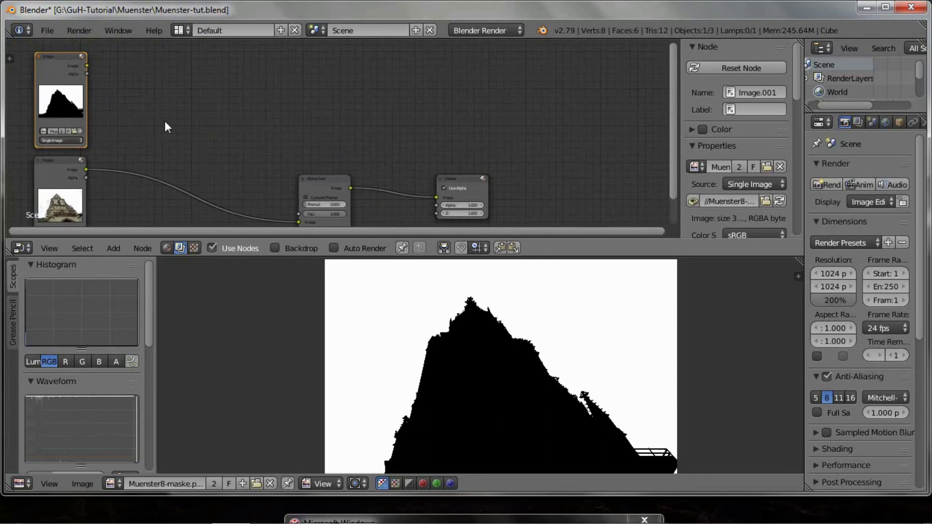
left_click_drag(87, 66, 303, 214)
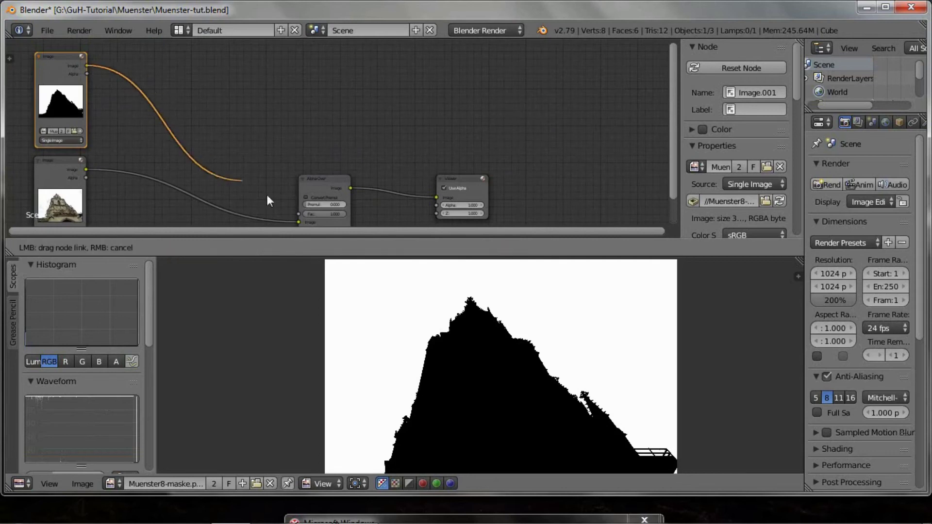
scroll(245, 146, "down", 1)
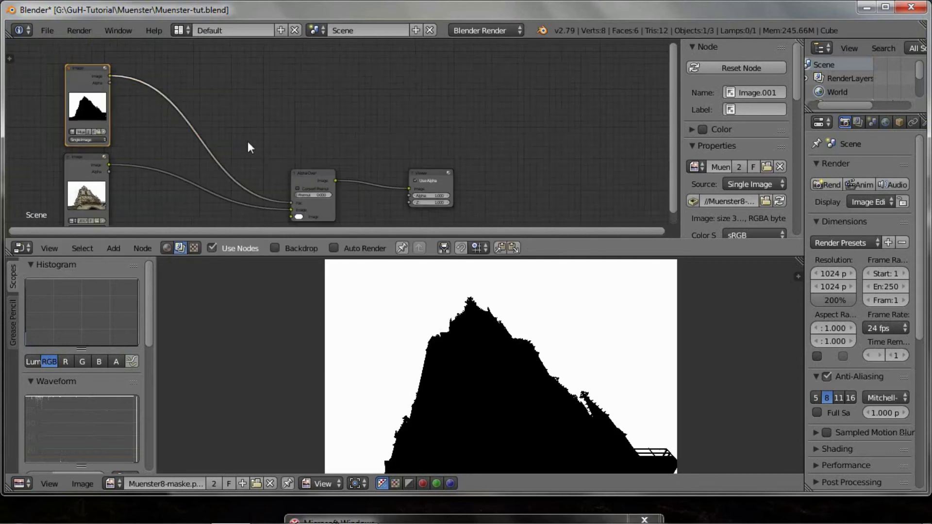
scroll(381, 105, "down", 2, "shift")
scroll(309, 136, "down", 2, "shift")
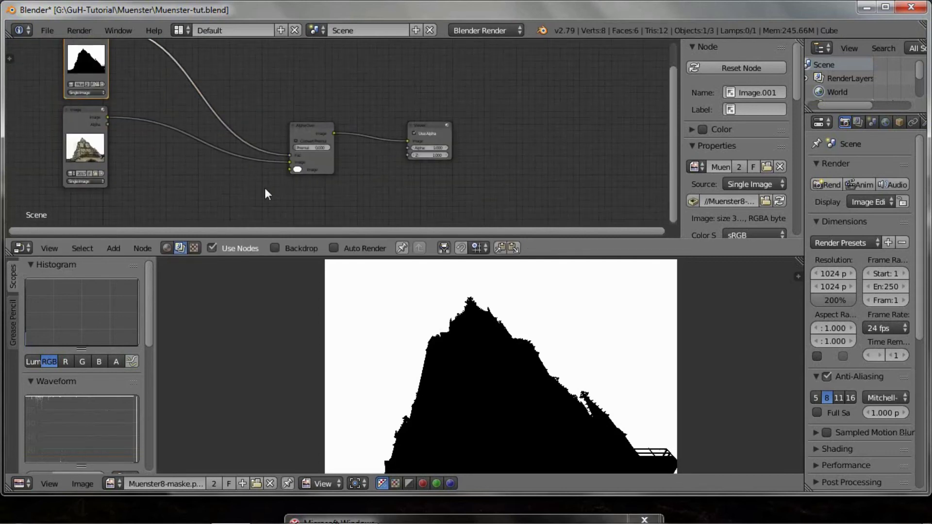
left_click(112, 483)
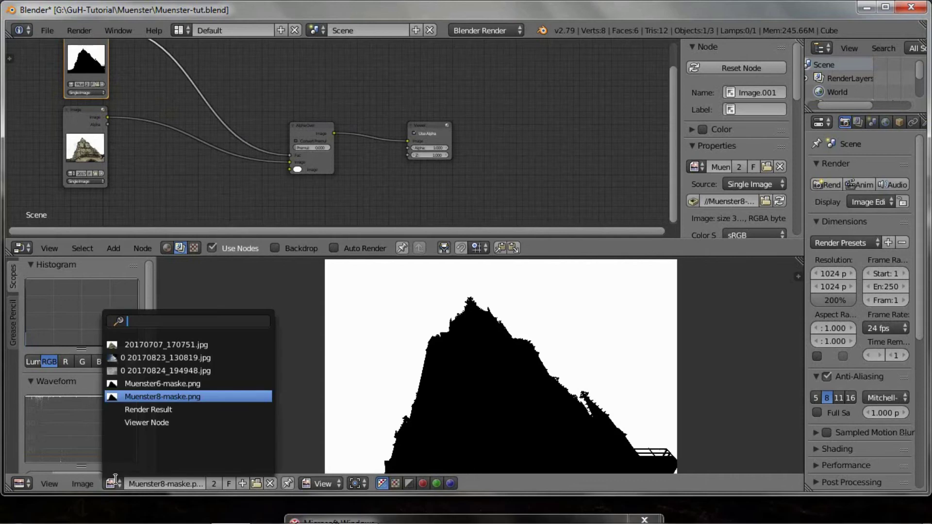
Show the Viewer Node in the image view and reconnect the Viewer to display the composite
left_click(149, 422)
scroll(388, 151, "up", 2)
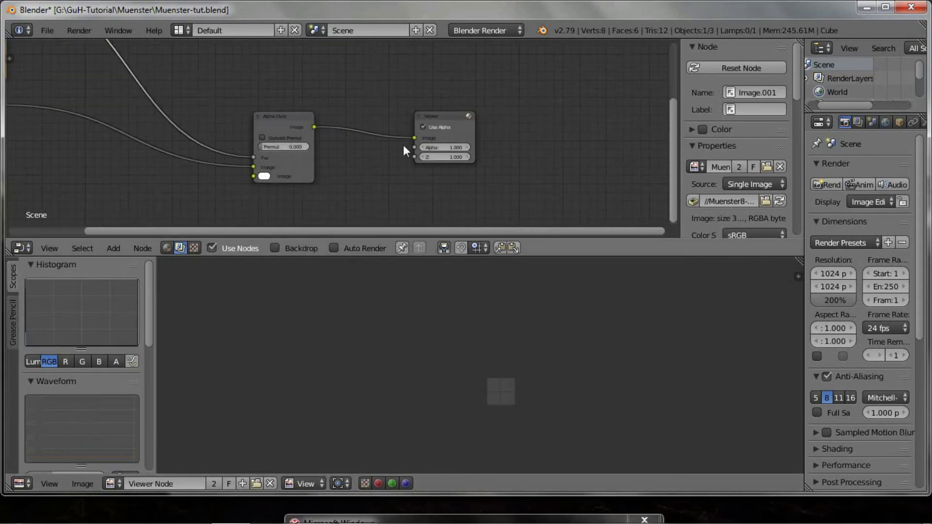
mouse_move(414, 138)
left_mouse_down()
mouse_move(397, 144)
mouse_move(418, 139)
left_mouse_up()
scroll(419, 139, "down", 1)
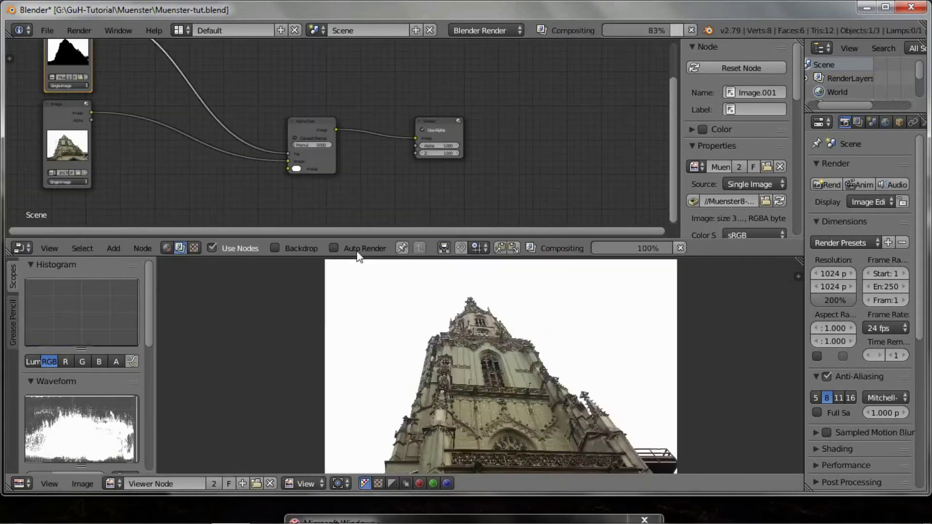
scroll(450, 362, "down", 3)
middle_click_drag(494, 377, 427, 400)
scroll(426, 400, "up", 3)
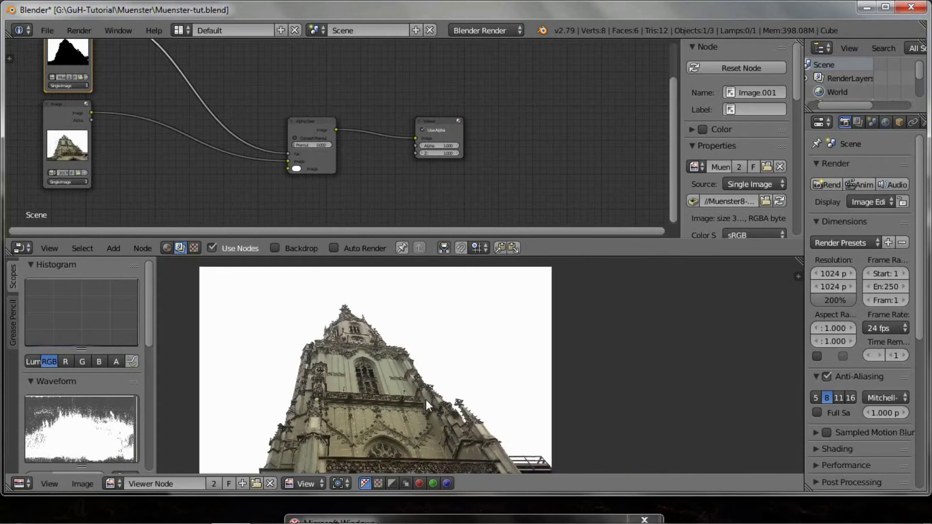
scroll(424, 398, "up", 1)
middle_click_drag(327, 405, 391, 375)
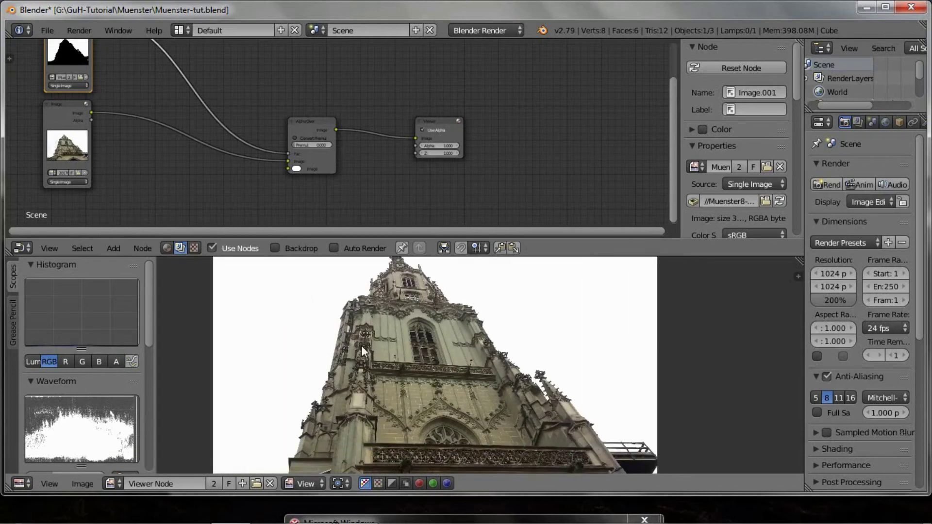
scroll(267, 178, "up", 2)
scroll(317, 173, "up", 1)
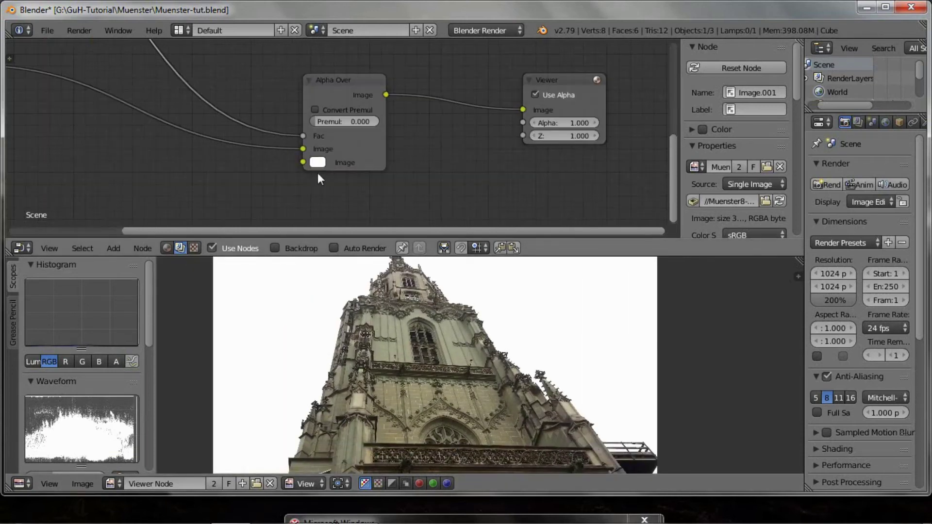
Set the Alpha Over background colour to blue and frame the cathedral preview
left_click(318, 162)
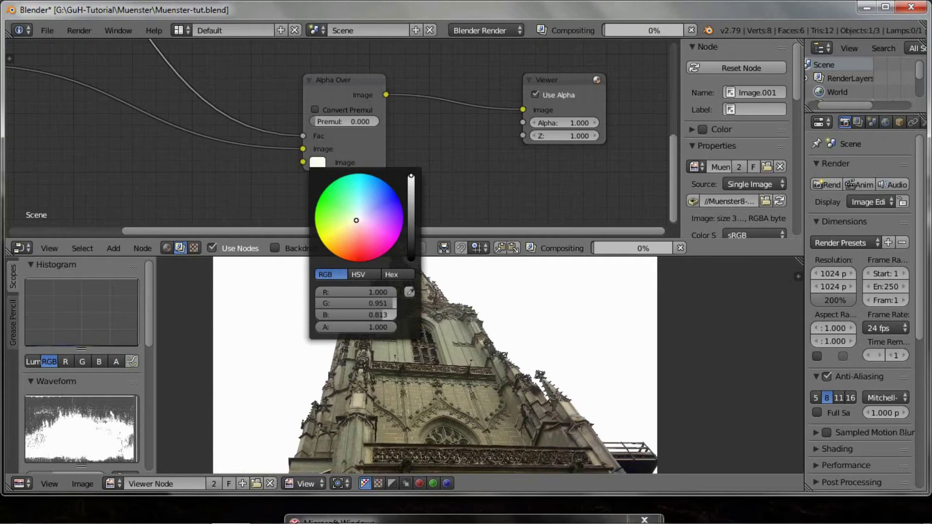
left_click(395, 203)
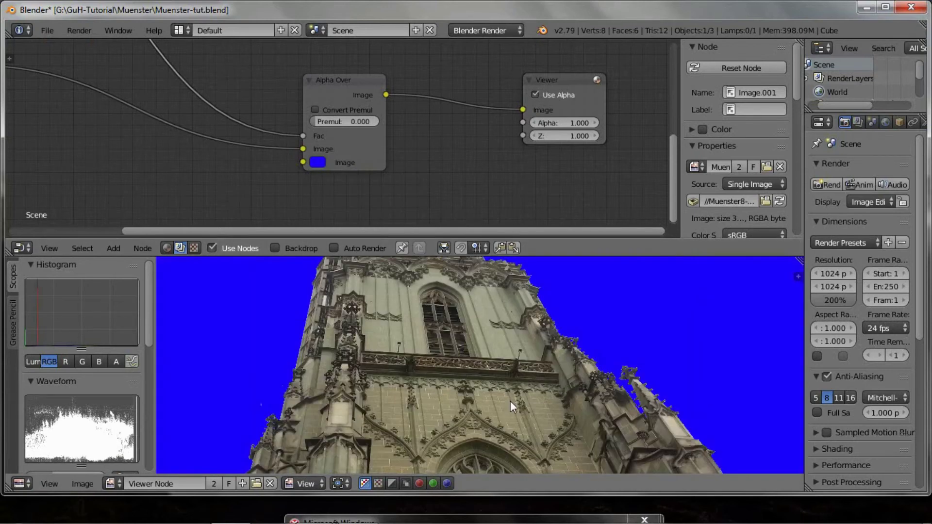
scroll(510, 403, "down", 4)
mouse_move(514, 406)
middle_mouse_down()
mouse_move(509, 376)
mouse_move(500, 426)
middle_mouse_up()
scroll(507, 369, "up", 1)
scroll(507, 369, "down", 3)
scroll(471, 393, "up", 2)
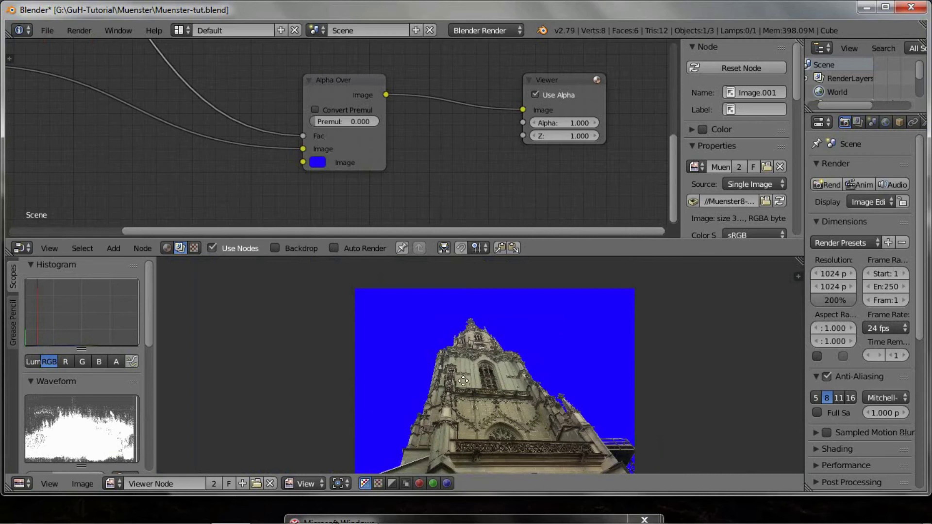
middle_click_drag(463, 381, 468, 357)
scroll(485, 386, "down", 2)
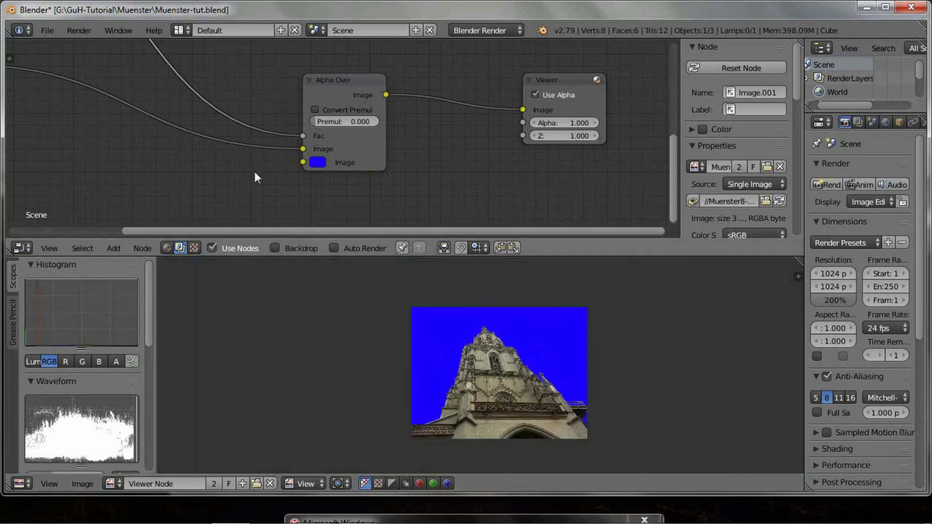
scroll(254, 171, "down", 3)
middle_click_drag(171, 176, 194, 168)
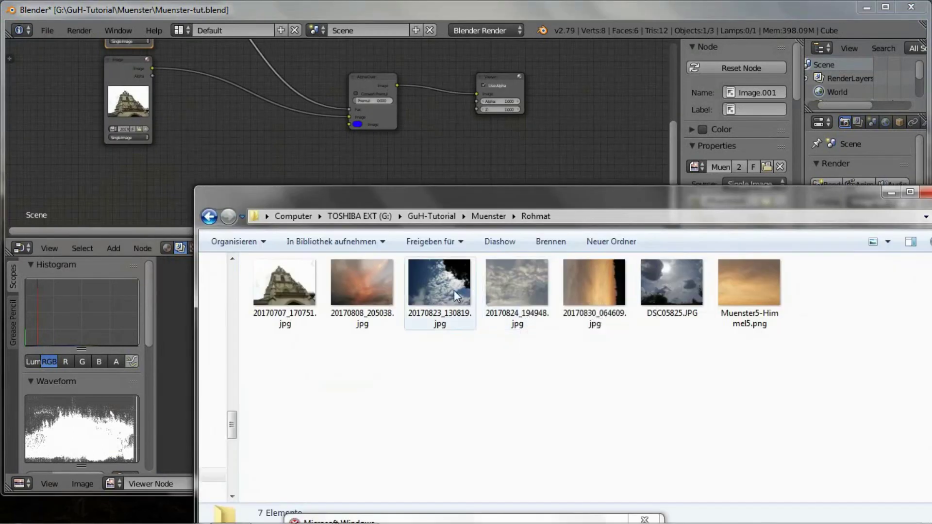
Drag the cloud photo 20170823_130819.jpg from the folder into the compositor as a new image node
left_click(453, 290)
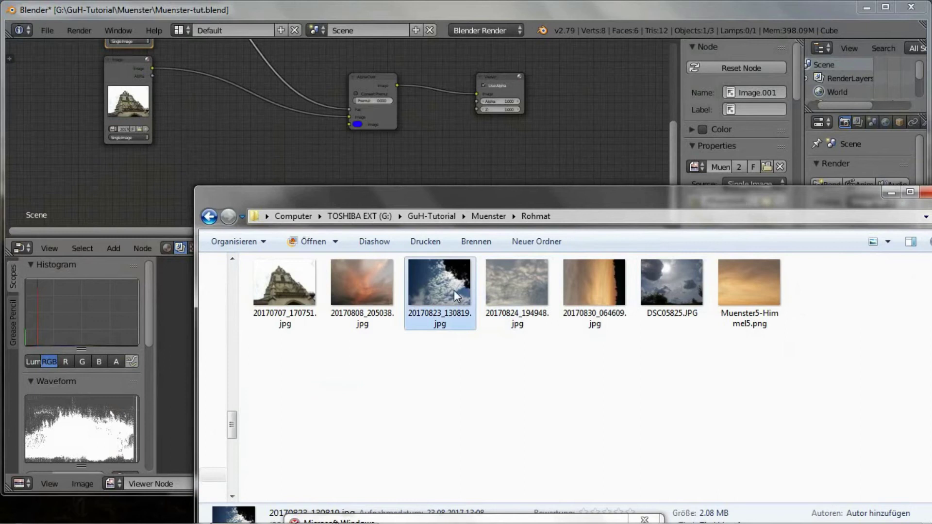
mouse_move(460, 289)
left_mouse_down()
mouse_move(103, 191)
mouse_move(350, 125)
left_mouse_up()
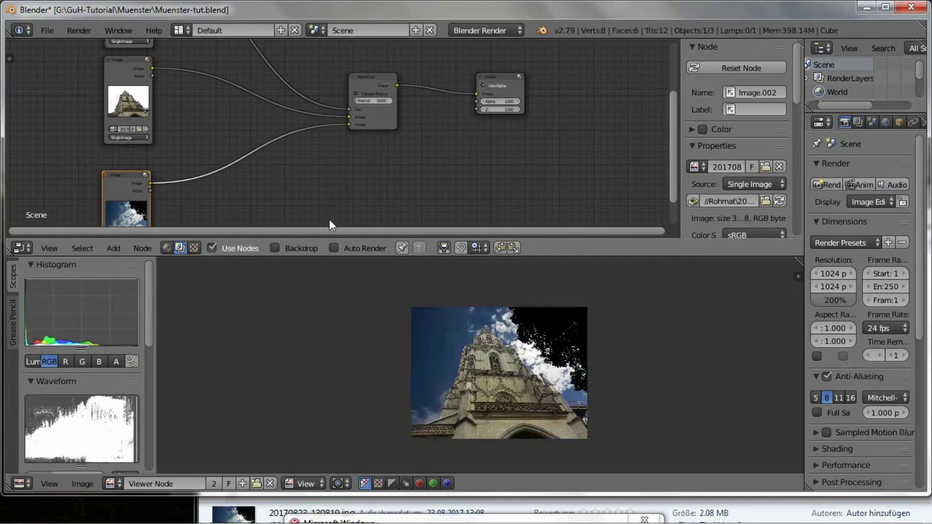
scroll(532, 379, "up", 2)
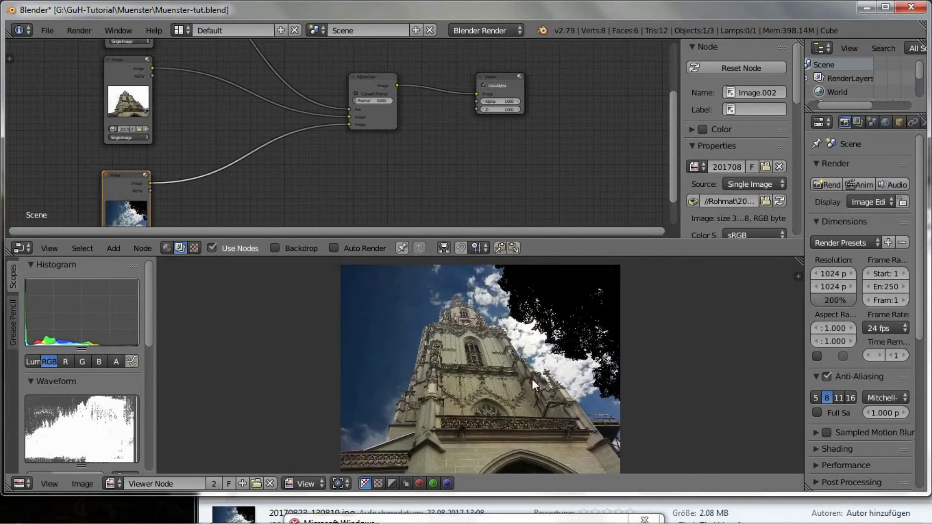
scroll(532, 380, "down", 1)
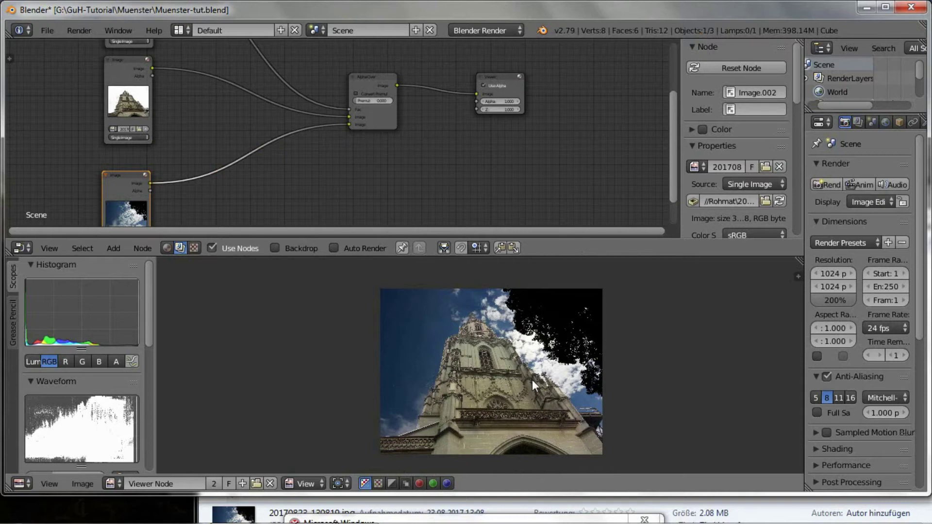
middle_click_drag(519, 403, 500, 385)
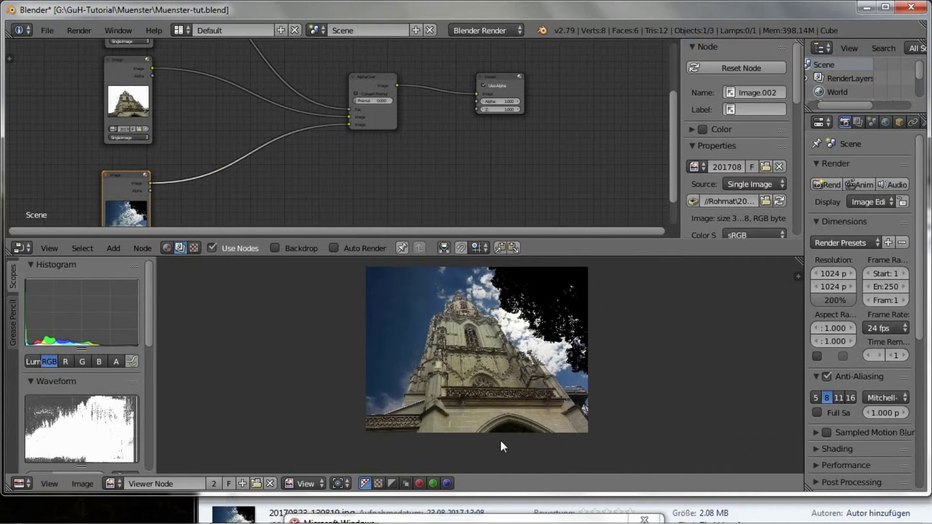
scroll(660, 155, "down", 3, "shift")
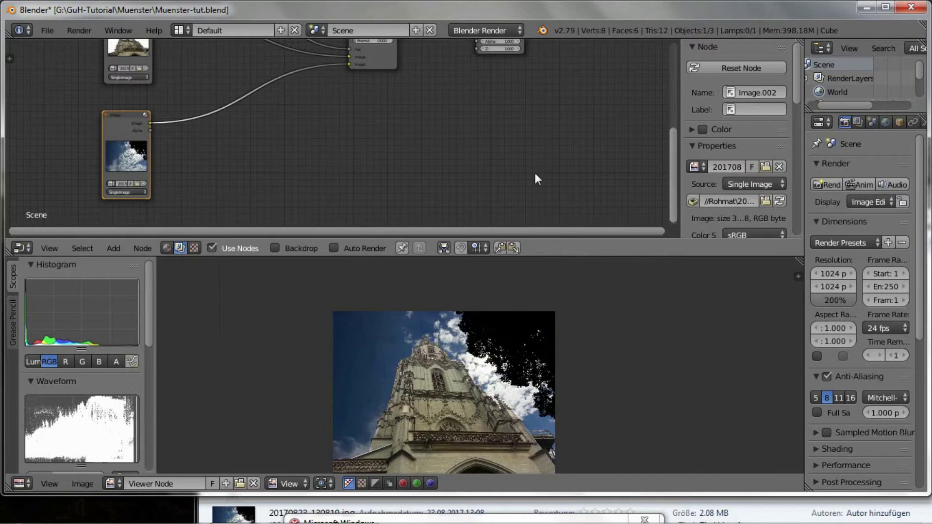
Swap the sky image for 20170824_194948.jpg and inspect the composite full-window
left_click(138, 182)
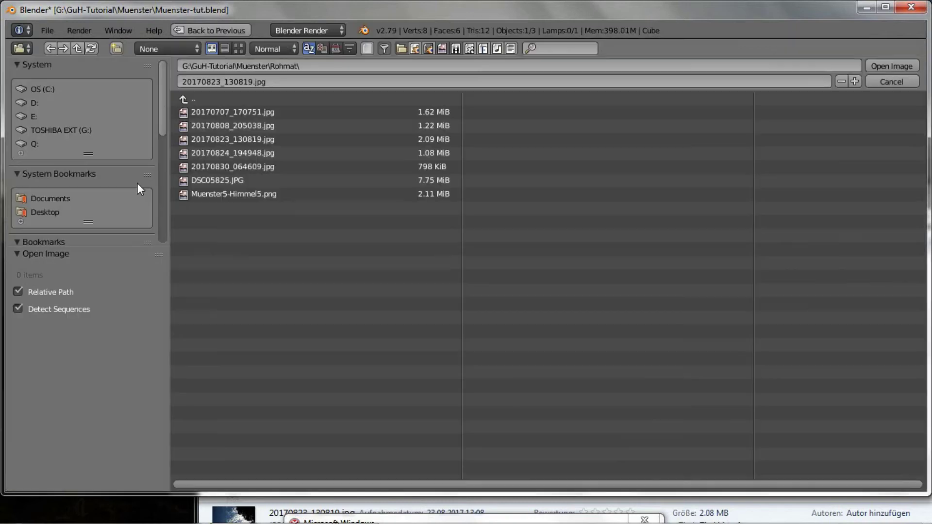
left_click(239, 48)
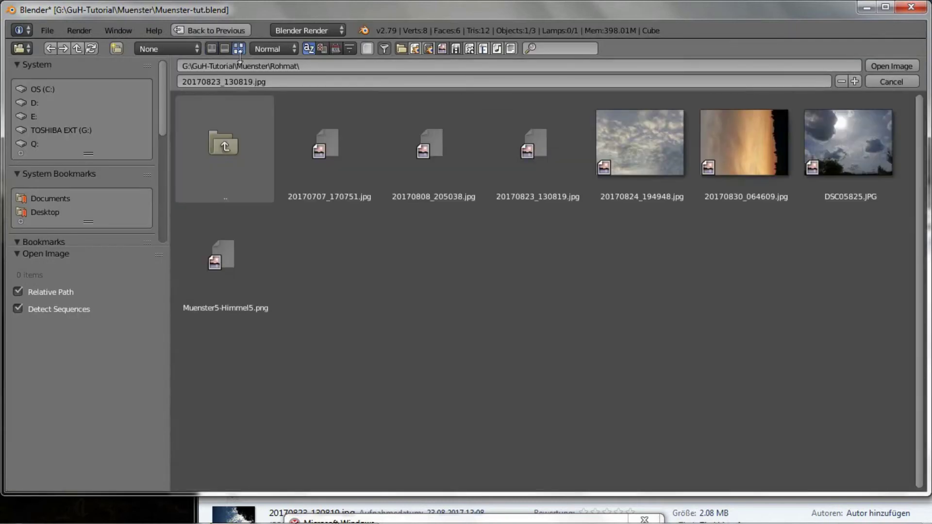
left_click(637, 138)
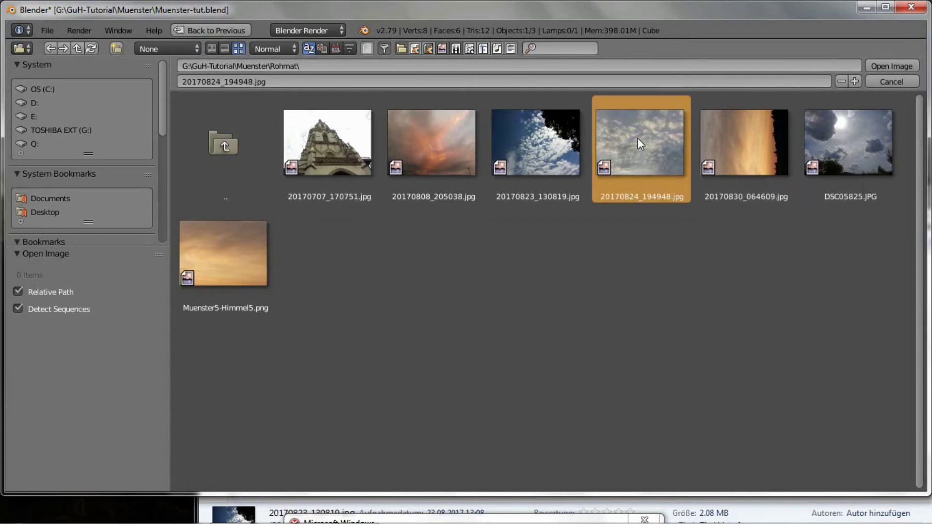
double_click(284, 161)
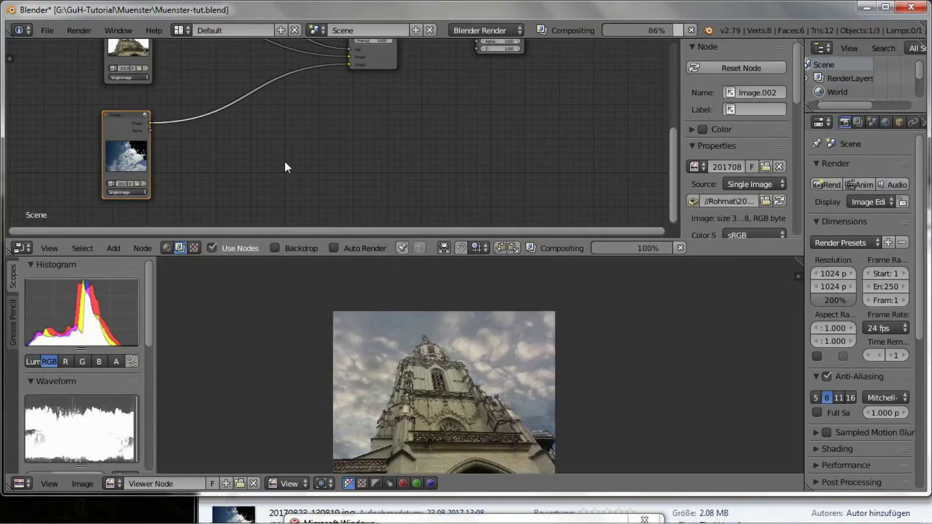
scroll(285, 163, "down", 1)
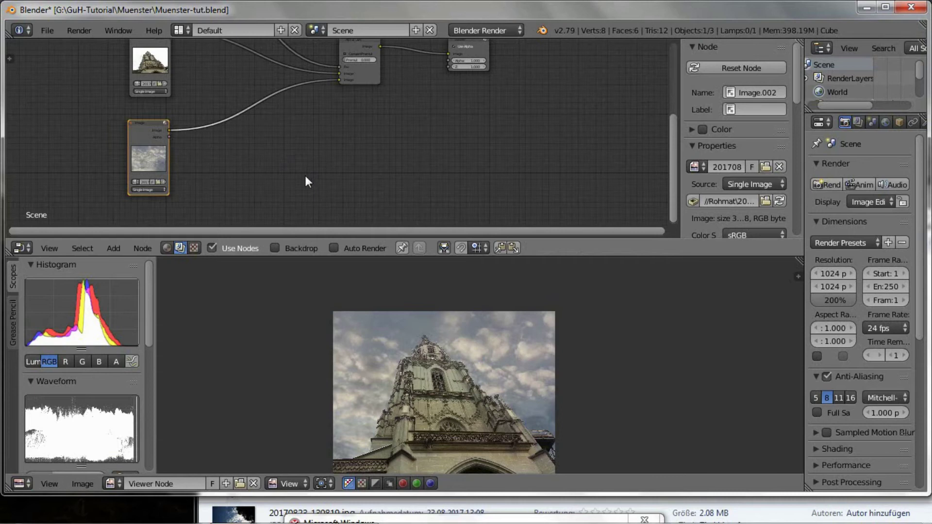
middle_click_drag(355, 166, 338, 184)
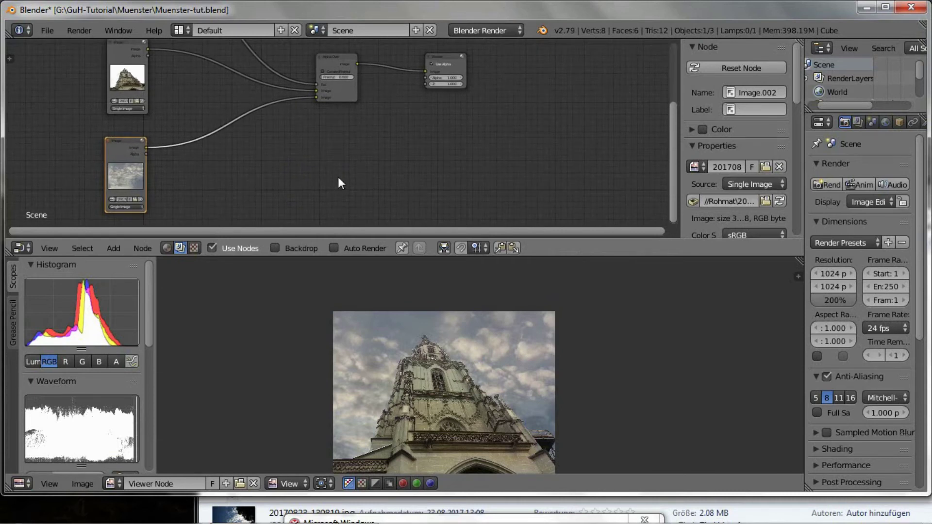
key("ctrl+space")
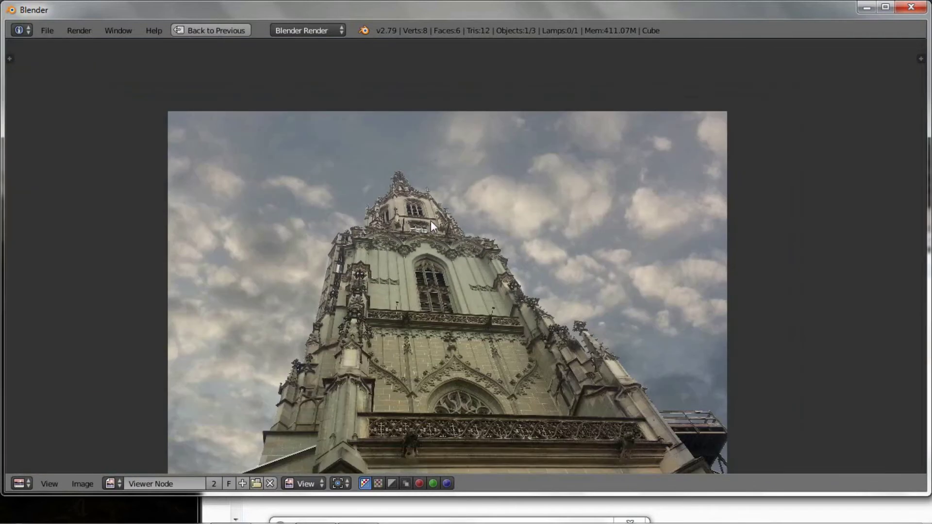
key("ctrl+space")
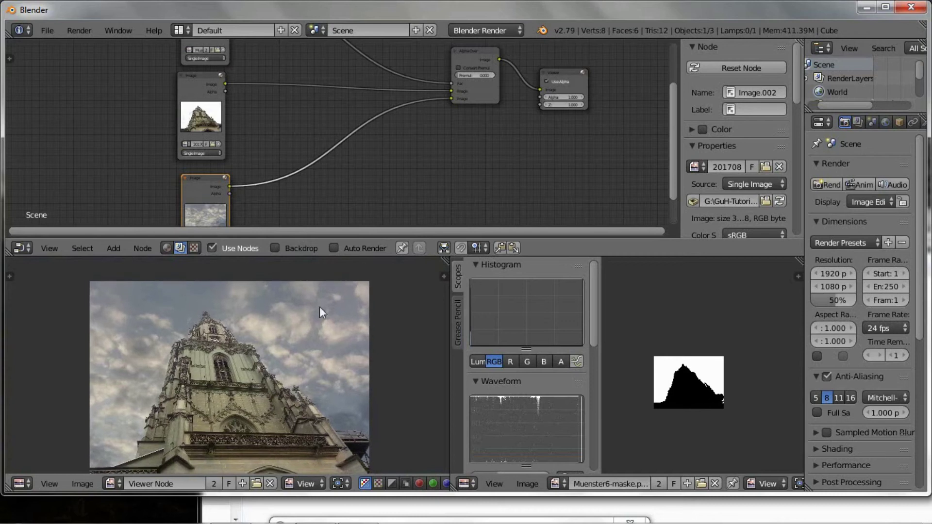
Insert an RGB Curves node onto the link between the Alpha Over and Viewer nodes
left_click_drag(570, 82, 626, 74)
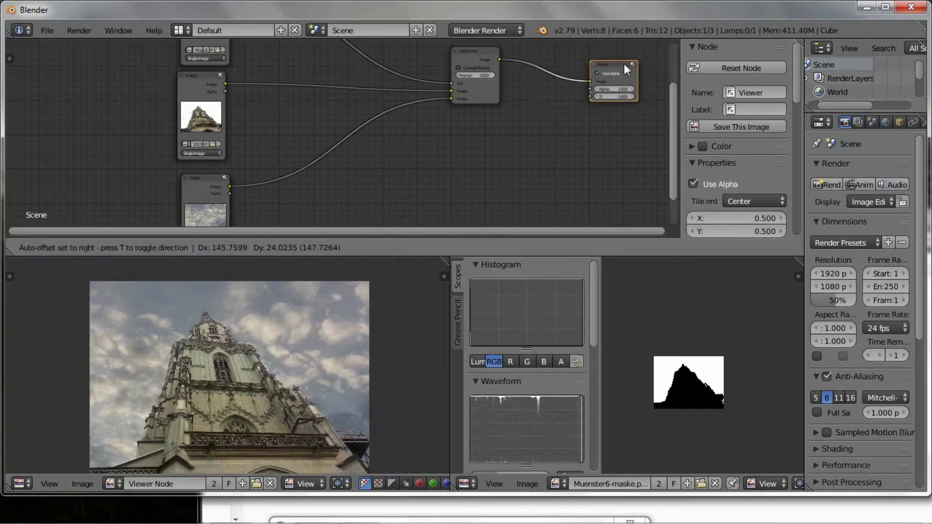
key("shift+a")
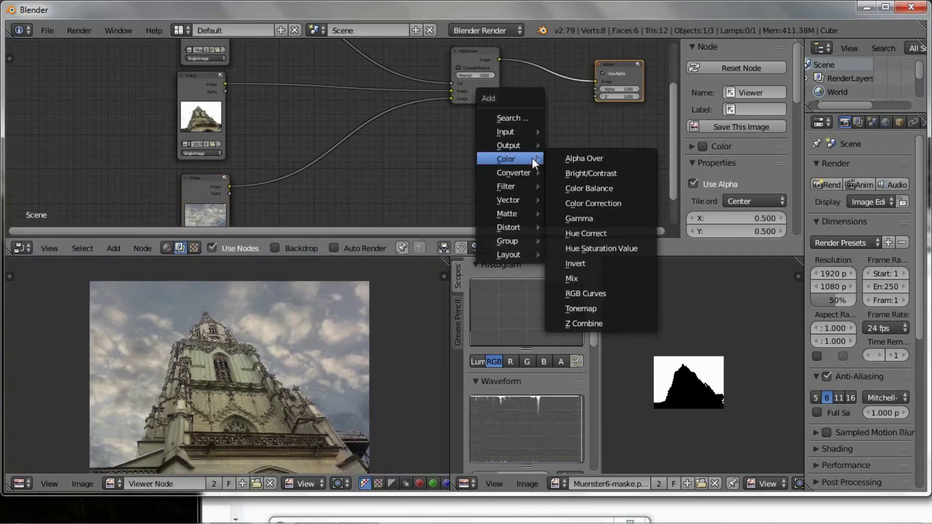
left_click(601, 293)
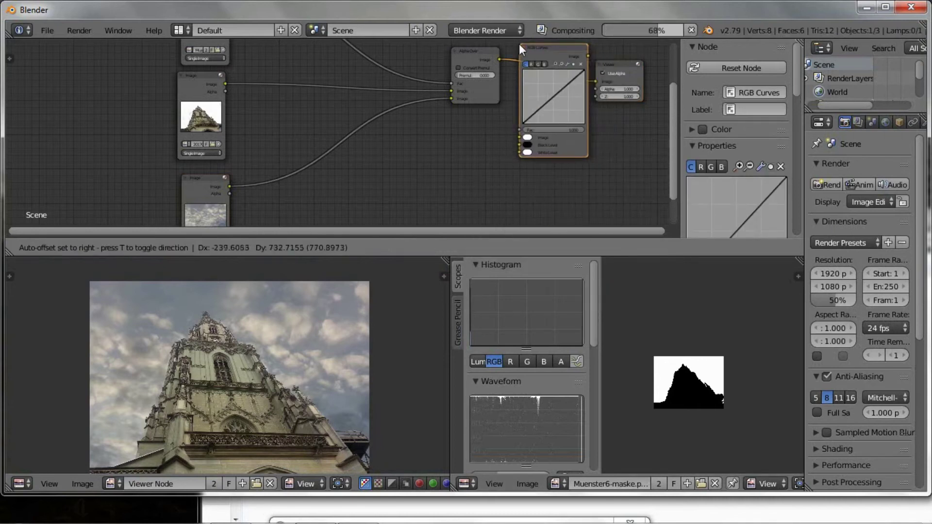
left_click(520, 44)
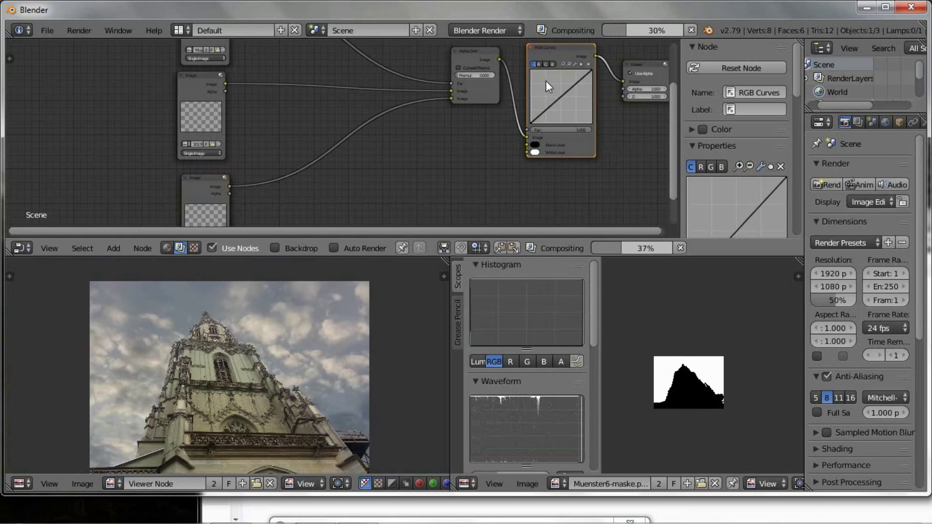
scroll(548, 97, "up", 1)
scroll(548, 114, "up", 1)
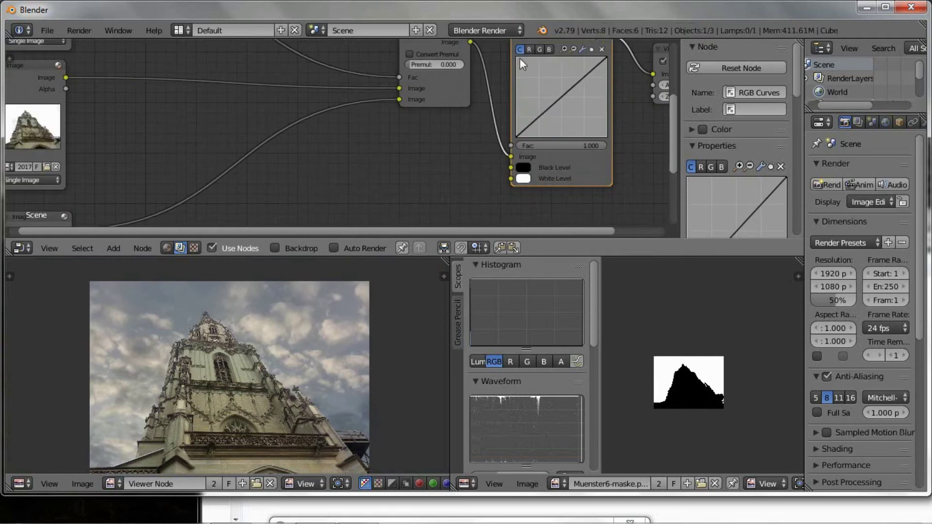
Shape a contrast S-curve, then adjust the blue and green midtones in RGB Curves
left_click_drag(541, 121, 549, 118)
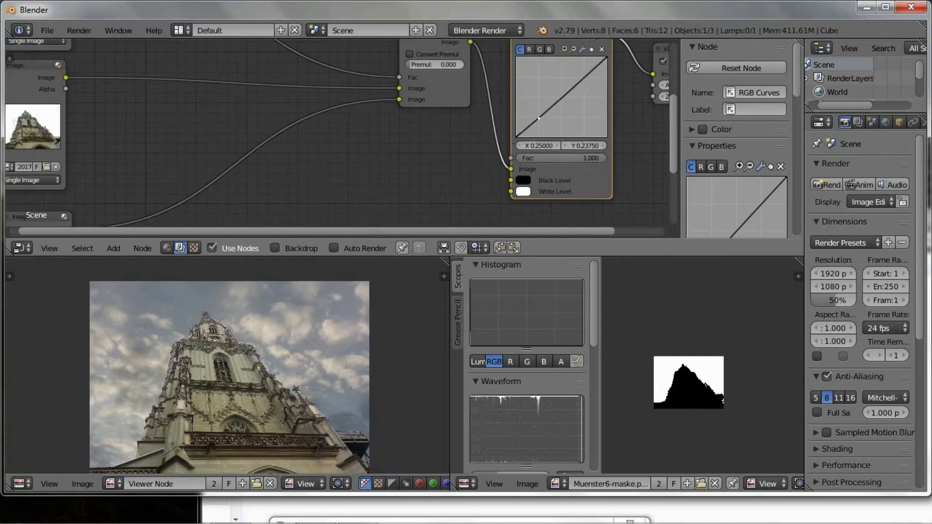
left_click_drag(590, 81, 584, 71)
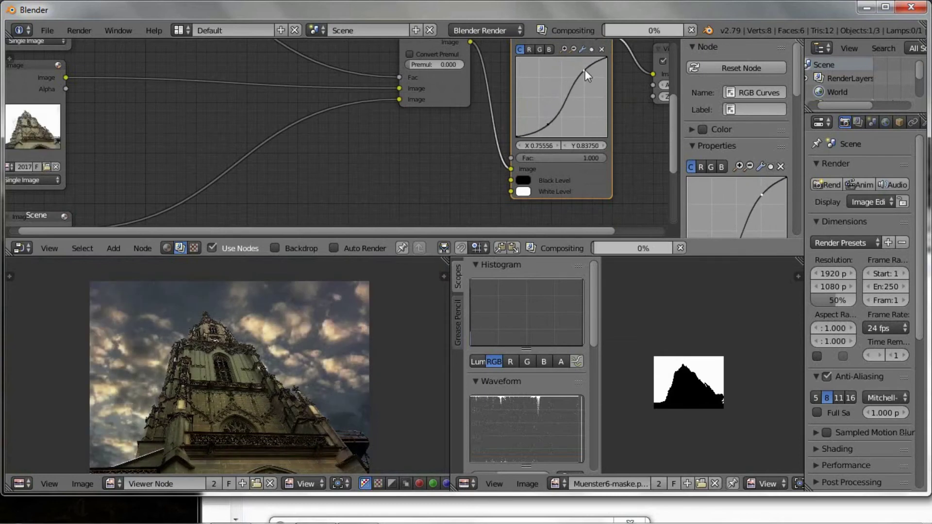
left_click(550, 50)
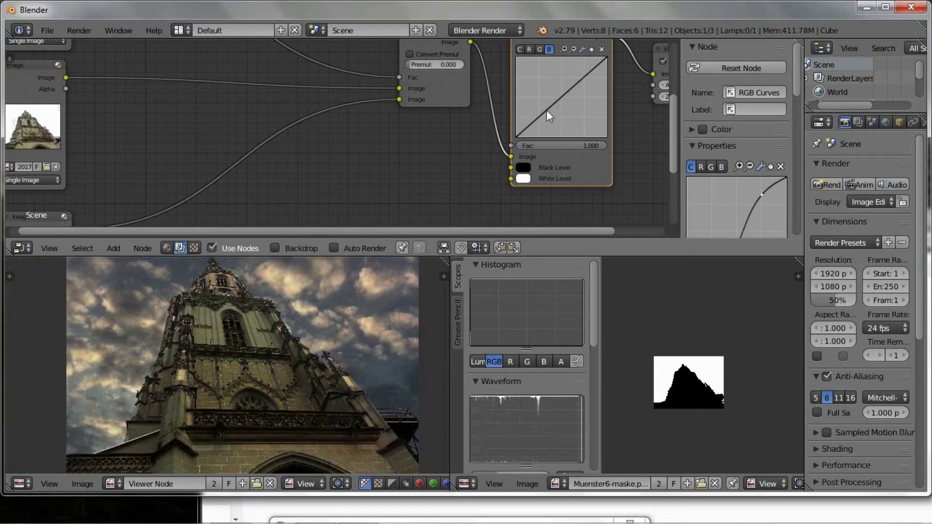
left_click_drag(557, 101, 553, 92)
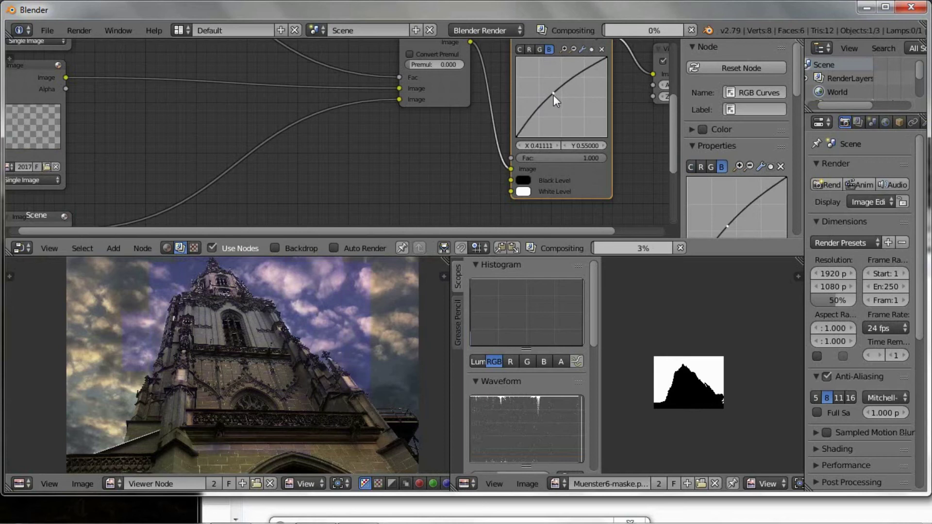
left_click_drag(552, 92, 564, 104)
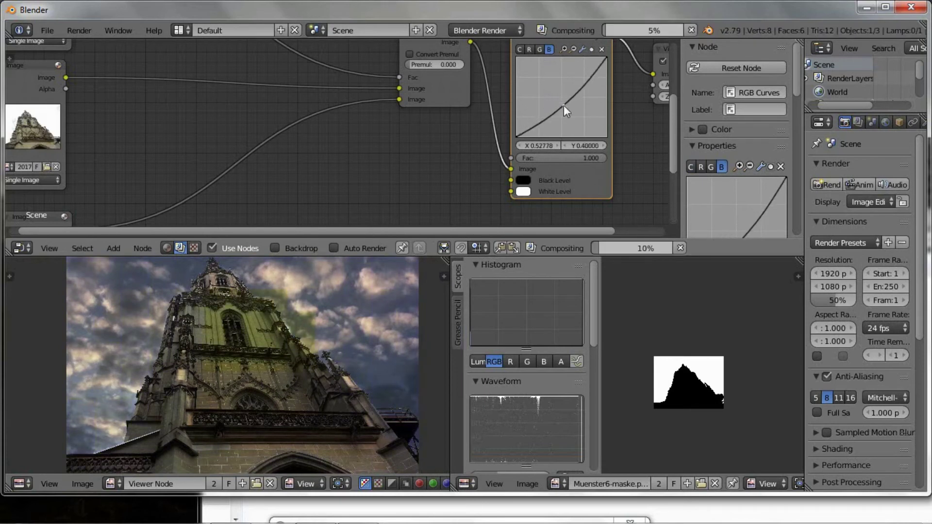
left_click(541, 49)
left_click_drag(562, 97, 572, 108)
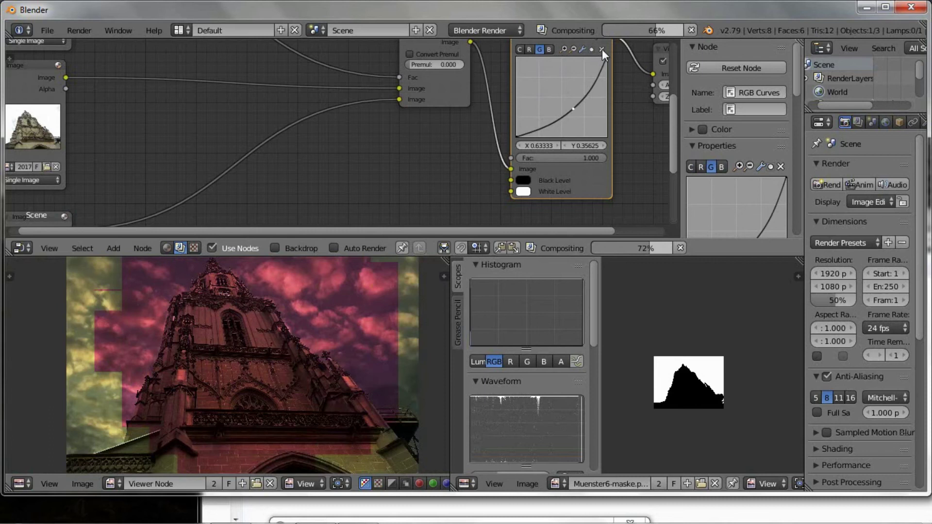
Reset the blue curve and lift its shadow point for a cooler look
left_click(549, 49)
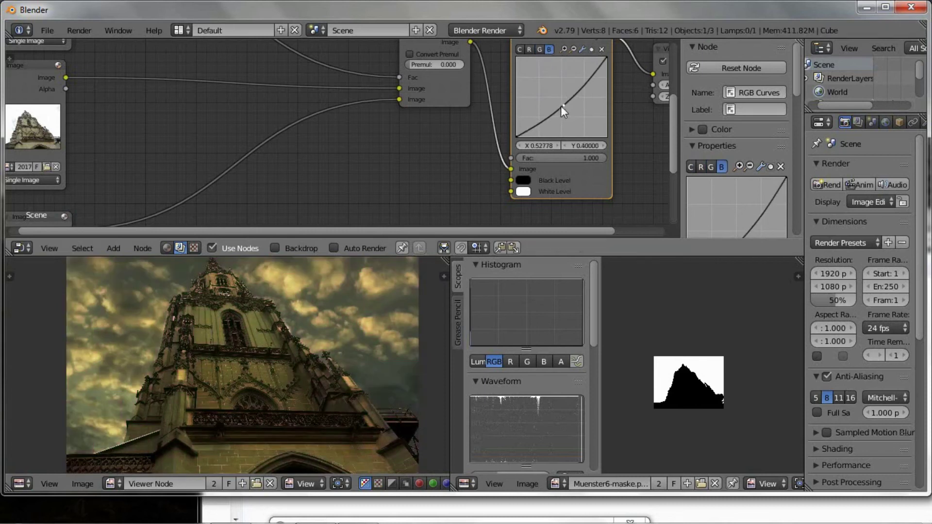
left_click(605, 48)
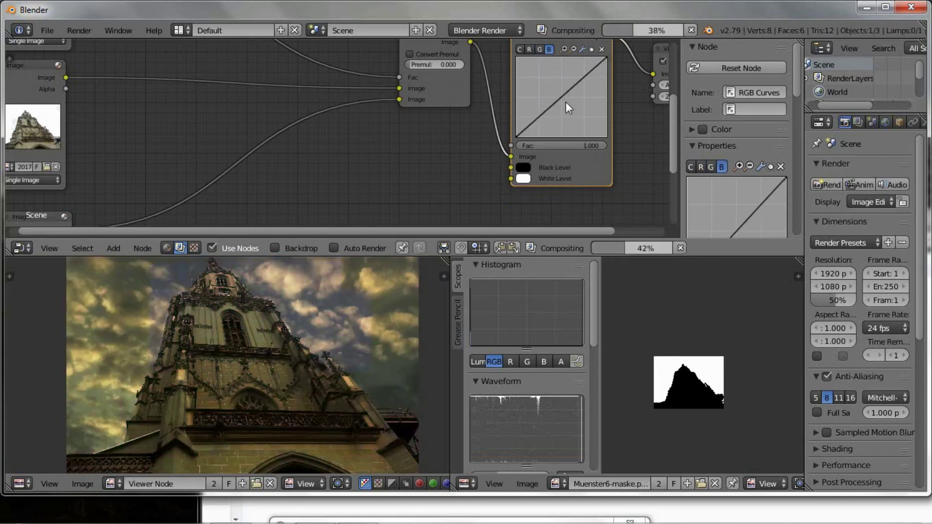
left_click_drag(539, 124, 527, 124)
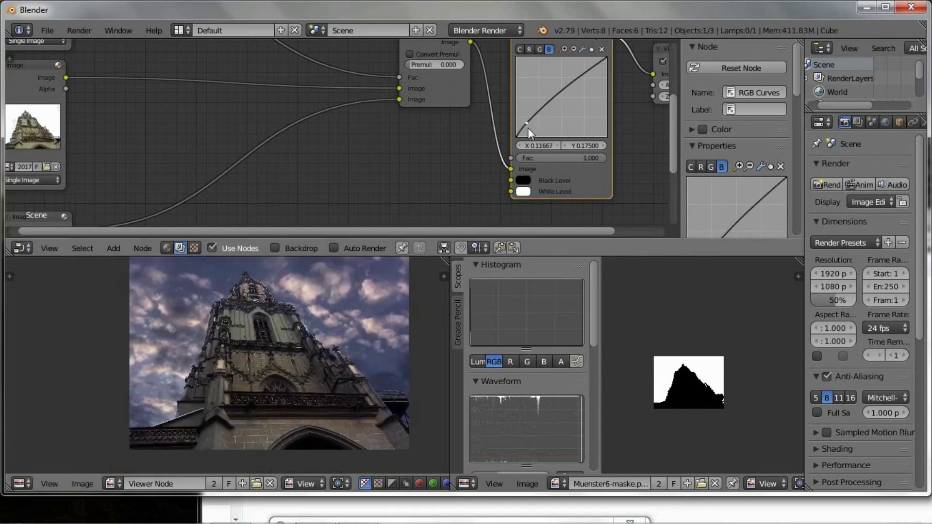
scroll(305, 328, "up", 4)
scroll(341, 346, "down", 2)
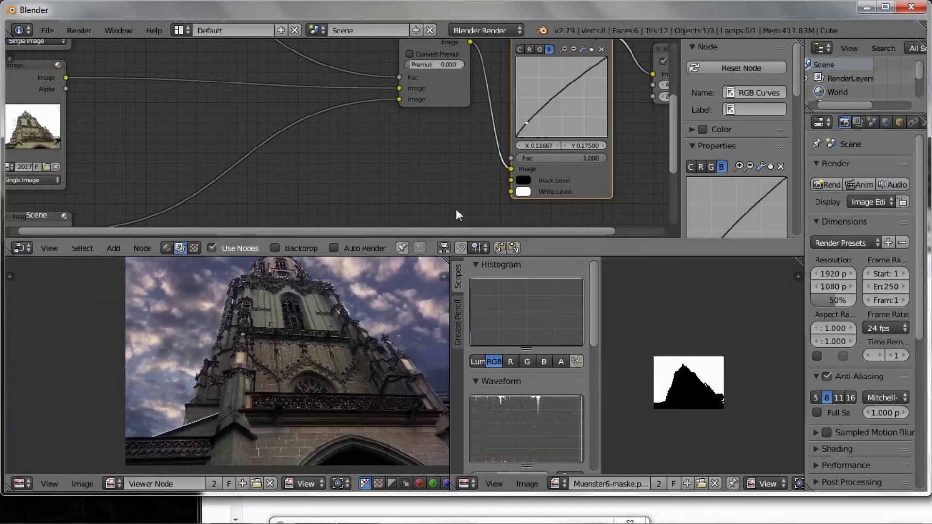
left_click_drag(530, 128, 540, 115)
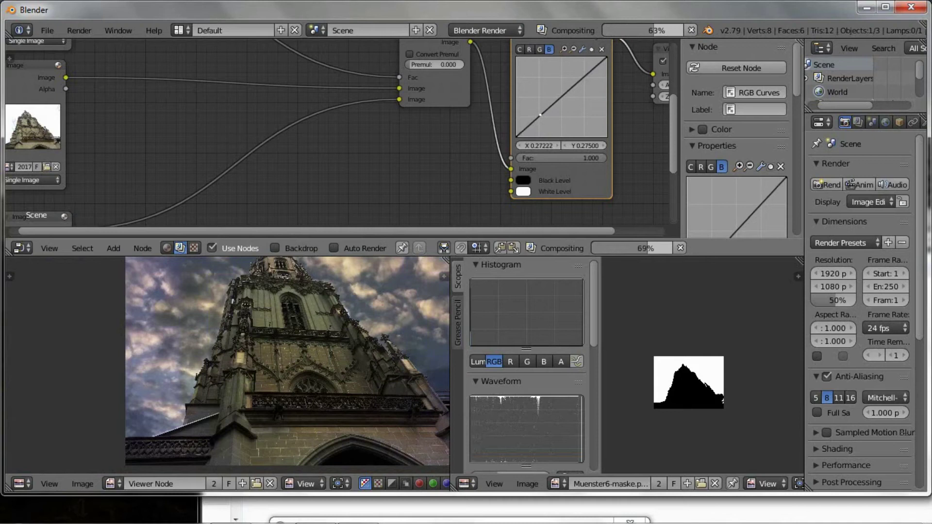
left_click_drag(540, 115, 541, 113)
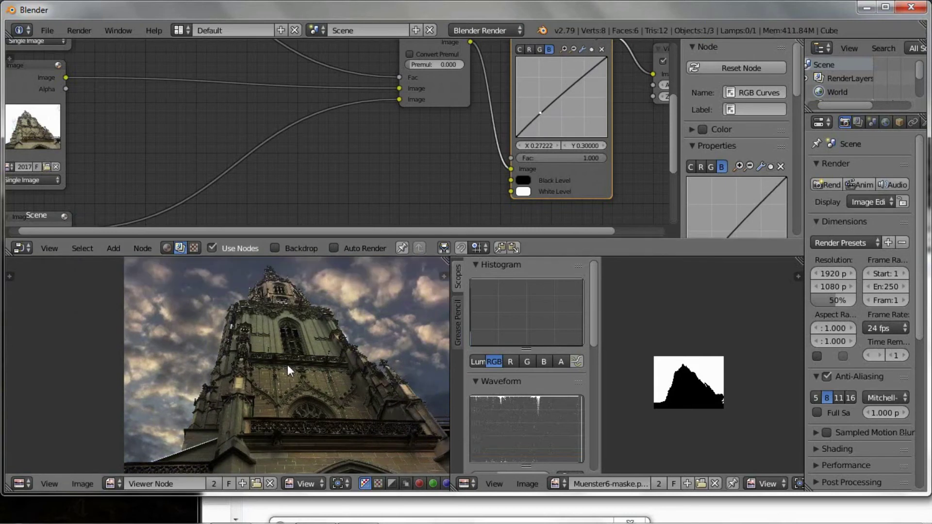
Pull the upper curve point down to about X 0.76 / Y 0.64
scroll(291, 212, "down", 1)
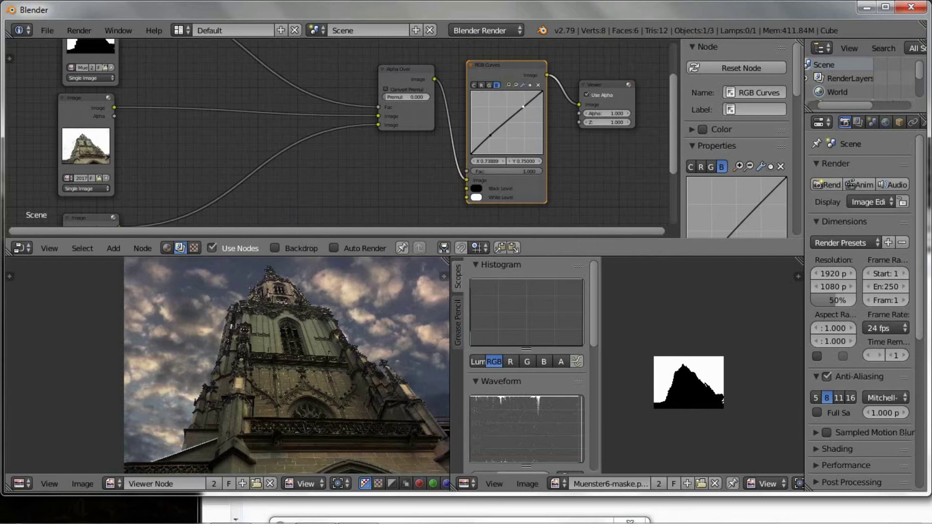
left_click_drag(523, 106, 524, 114)
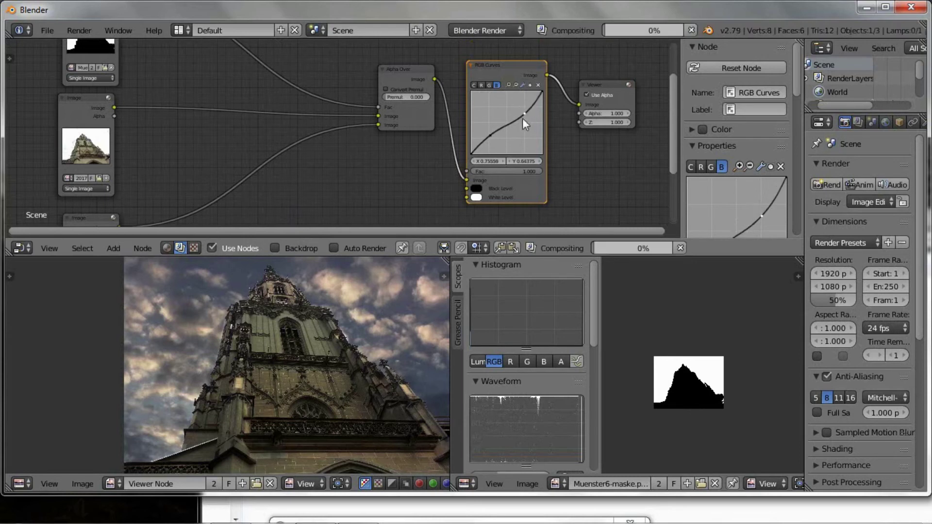
scroll(301, 285, "down", 2)
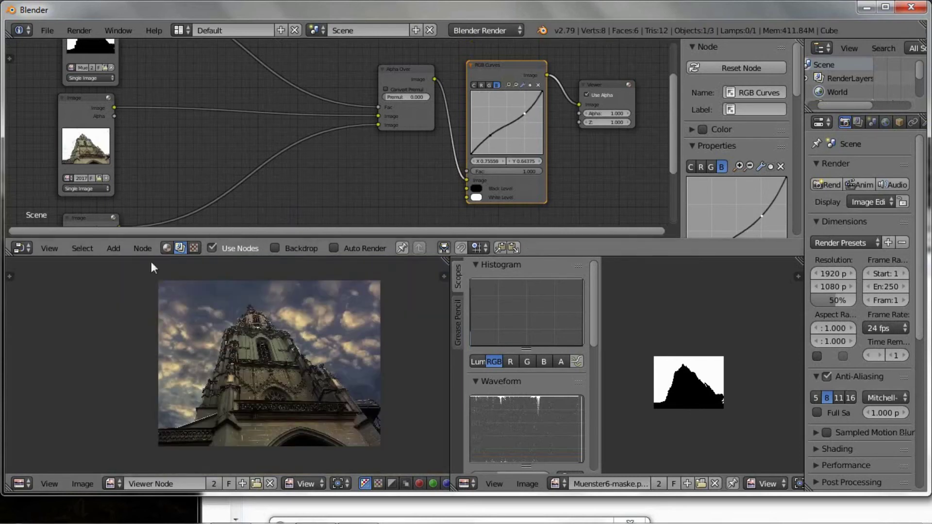
Insert a second RGB Curves node between the cathedral image and Alpha Over
key("shift+a")
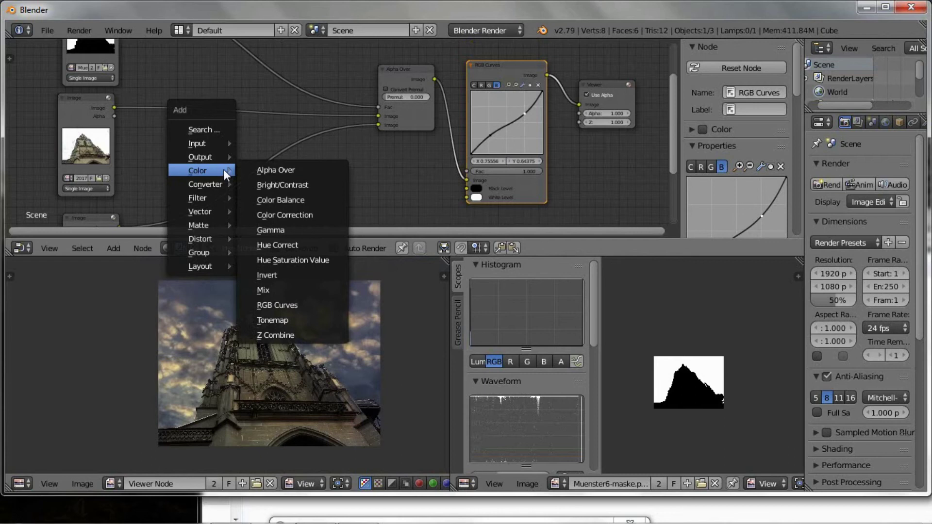
left_click(278, 305)
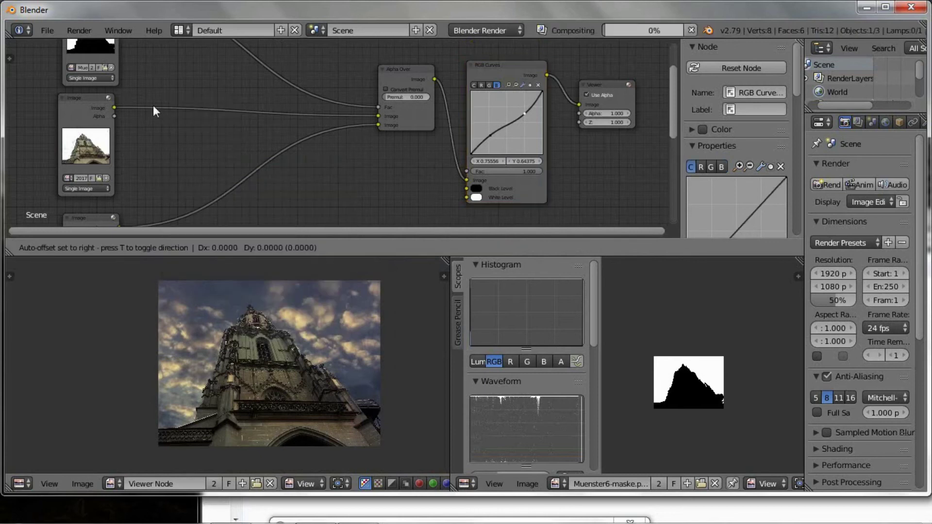
left_click(147, 59)
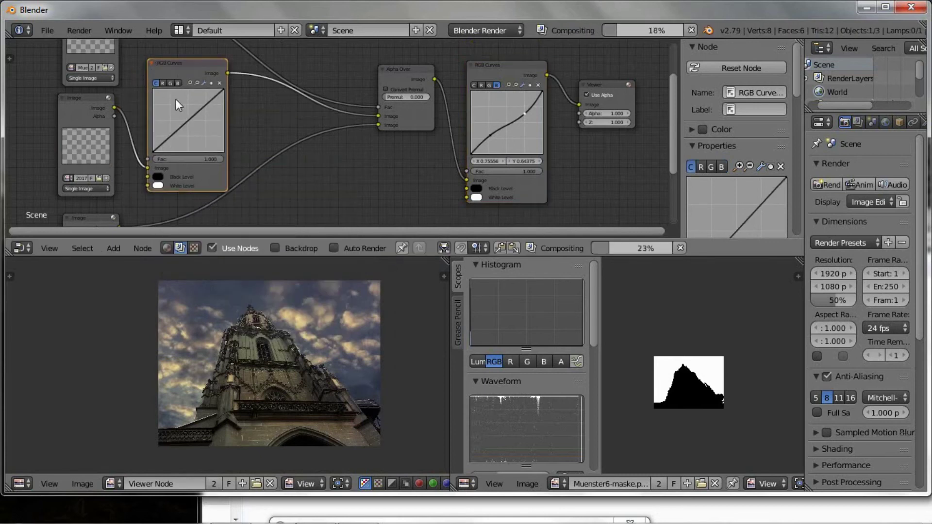
scroll(171, 95, "up", 1)
scroll(171, 95, "up", 1)
scroll(171, 94, "up", 1)
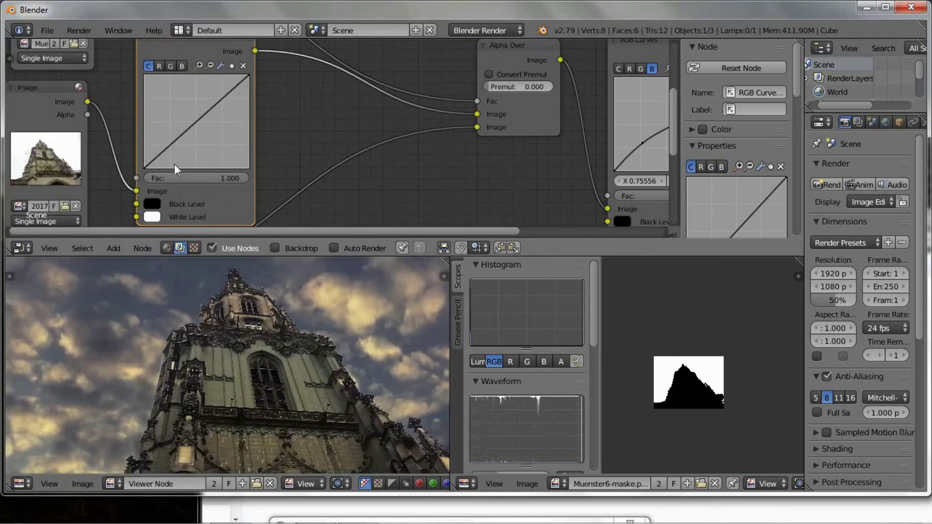
Add a low curve point and drag it to about X 0.33 / Y 0.25
left_click(174, 146)
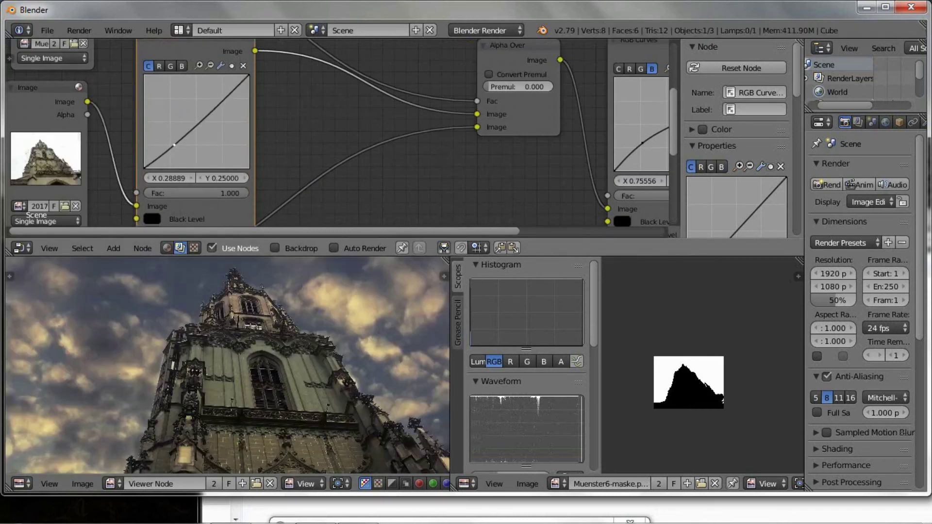
left_click_drag(174, 146, 178, 144)
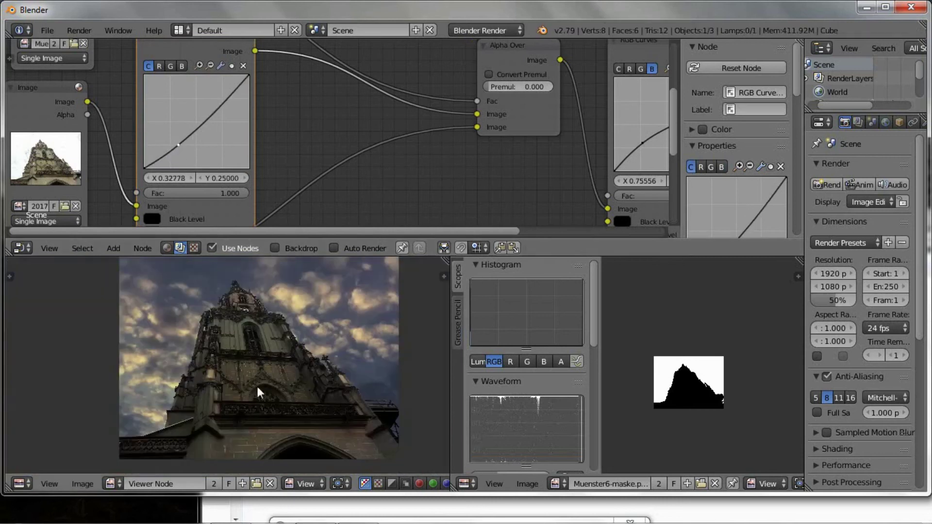
scroll(258, 386, "down", 2)
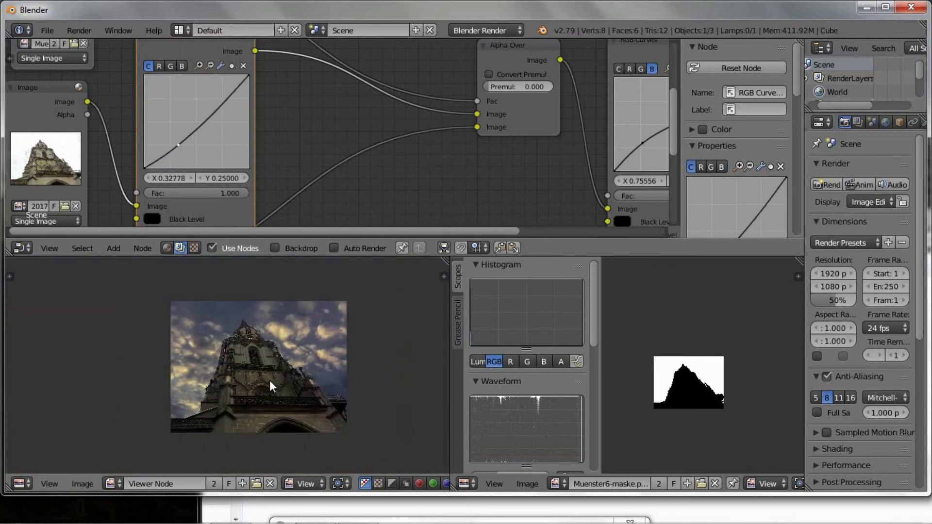
Save the viewer image as Muenster6-cmp.png in the Muenster folder
key("F3")
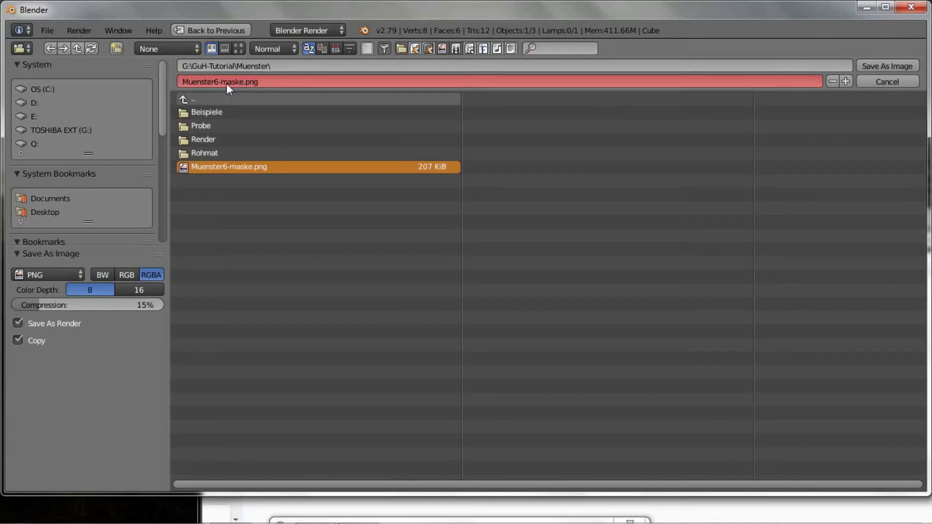
left_click_drag(226, 82, 302, 74)
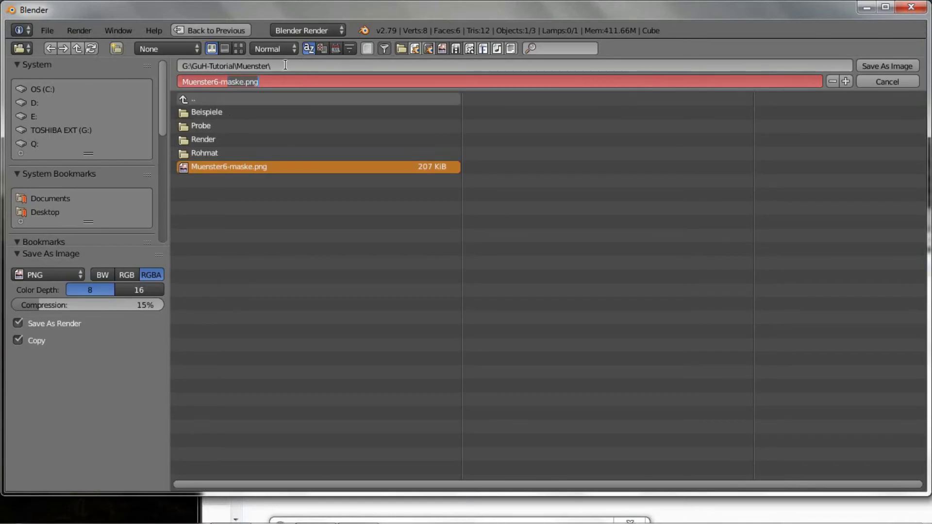
key("BackSpace")
key("BackSpace")
type("mp")
key("Return")
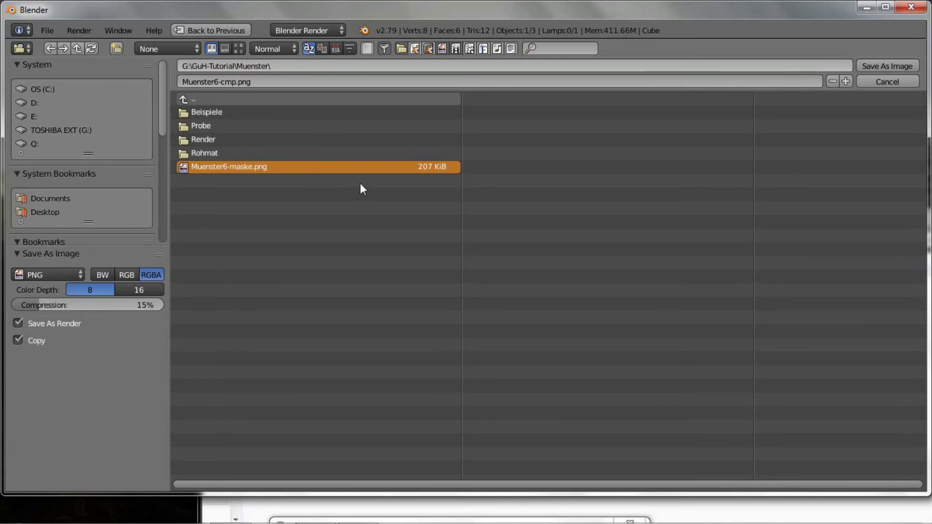
left_click(887, 66)
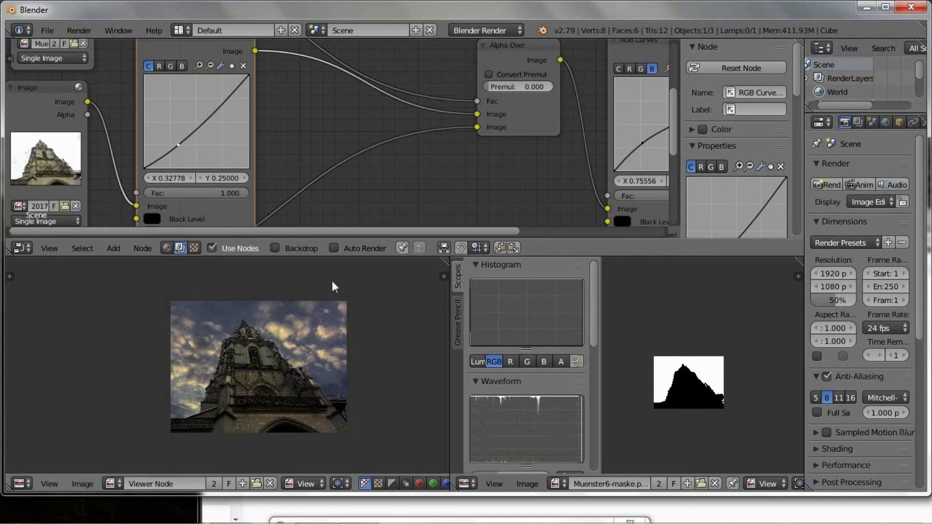
Set the render Resolution X and Y both to 1024 px
scroll(447, 180, "down", 2)
scroll(470, 173, "down", 2)
scroll(489, 179, "down", 1)
middle_click_drag(490, 179, 375, 174)
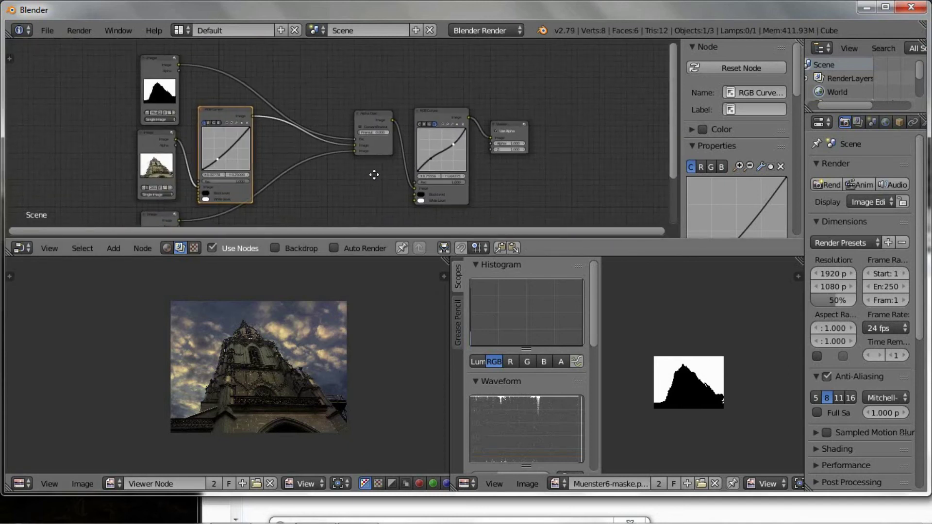
scroll(245, 361, "up", 2)
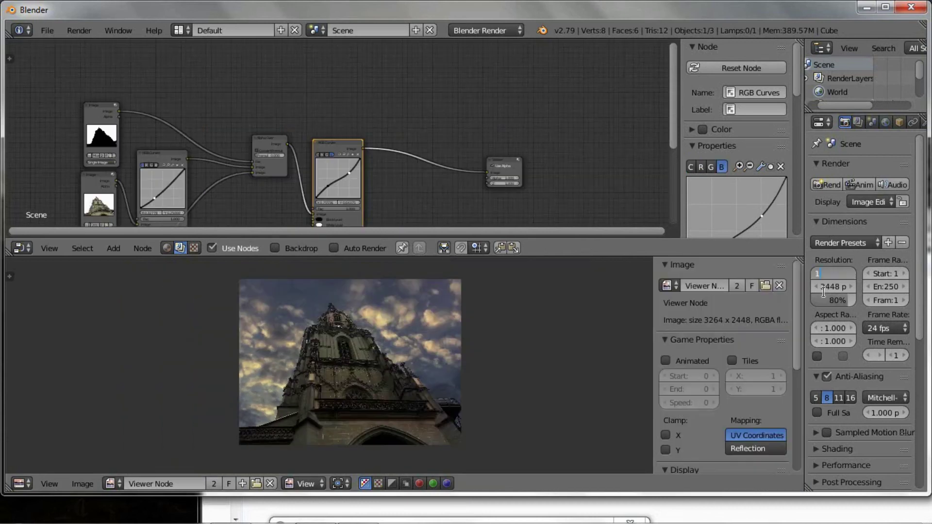
type("024")
key("Return")
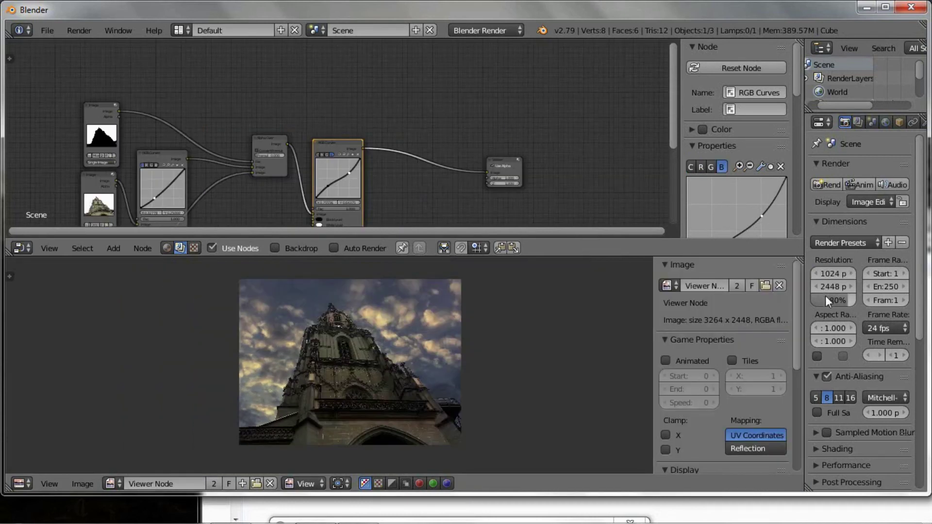
left_click(831, 286)
type("1")
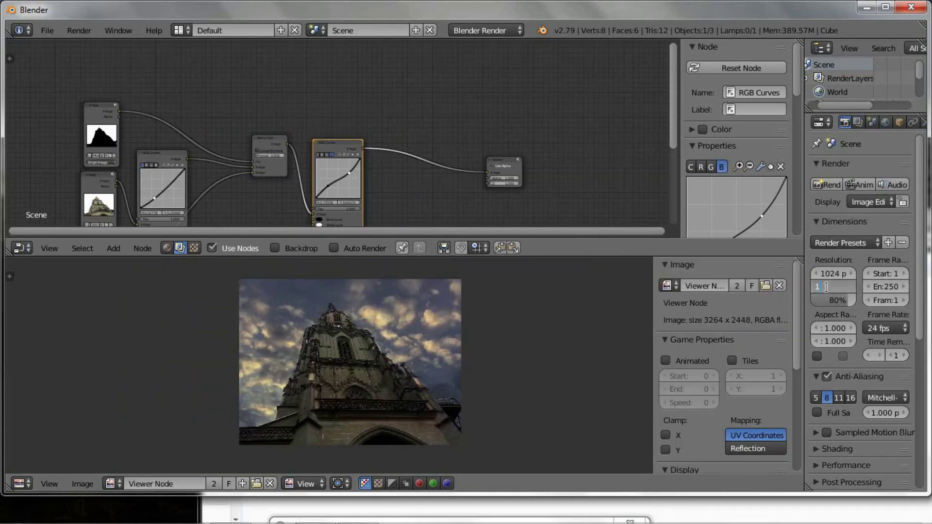
type("024")
key("Return")
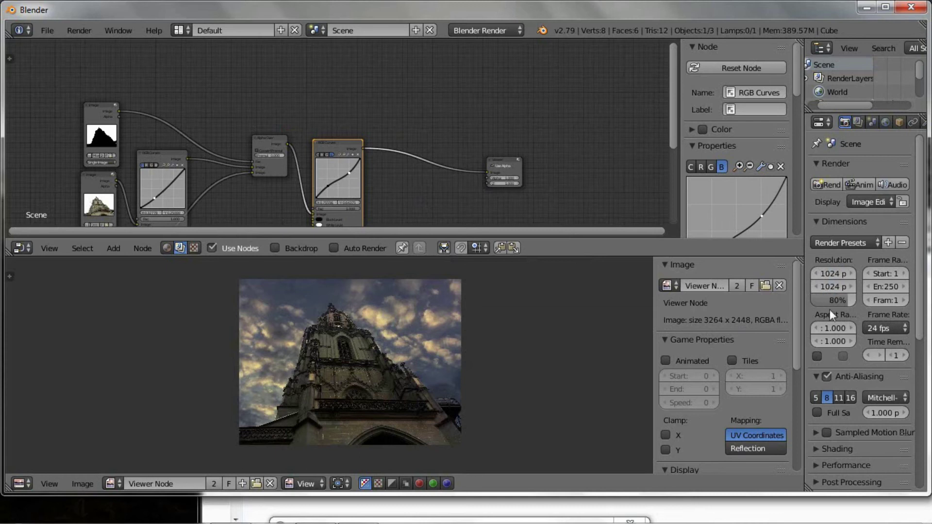
Set the render resolution percentage to 200%
left_click_drag(850, 299, 856, 305)
left_click(831, 300)
type("0")
key("Return")
scroll(430, 203, "up", 2)
key("shift+a")
mouse_move(407, 203)
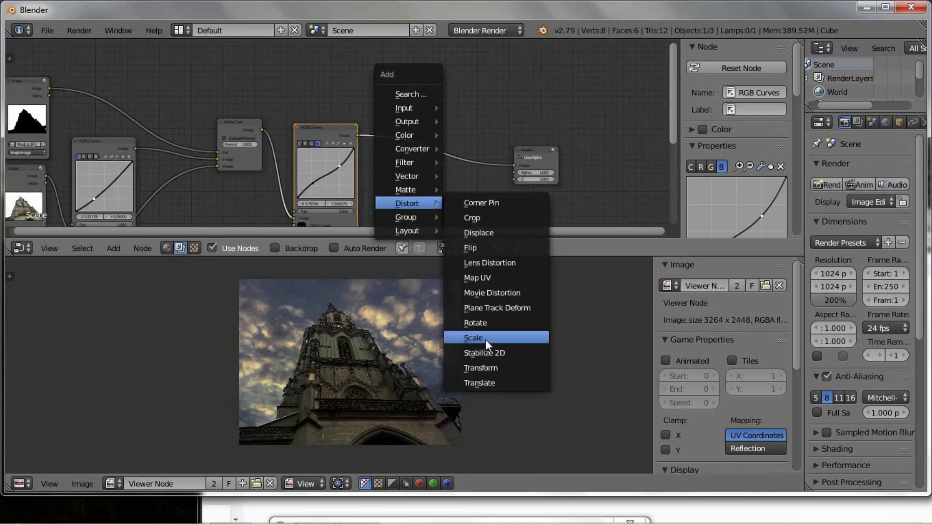
Insert a Scale node before the Viewer and set its space to Render Size
left_click(473, 338)
left_click(389, 118)
scroll(414, 144, "up", 2)
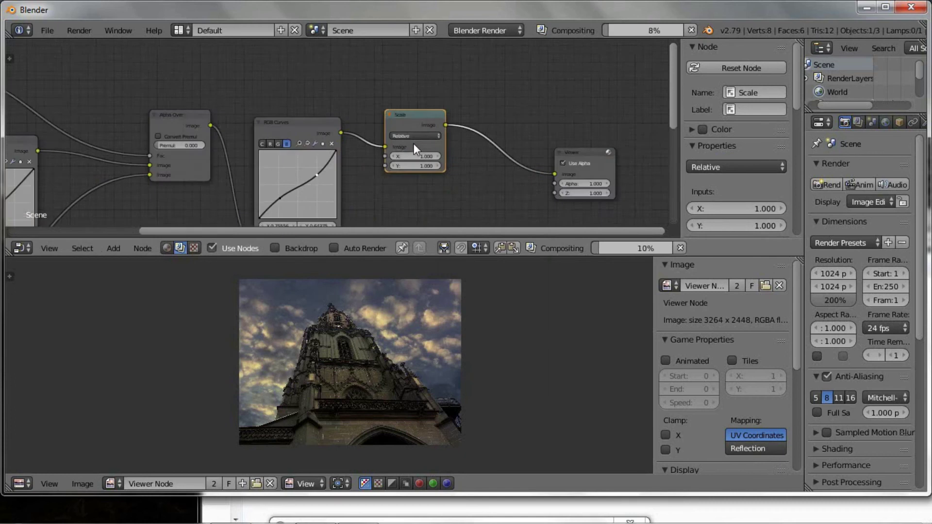
scroll(414, 136, "up", 1)
left_click(414, 136)
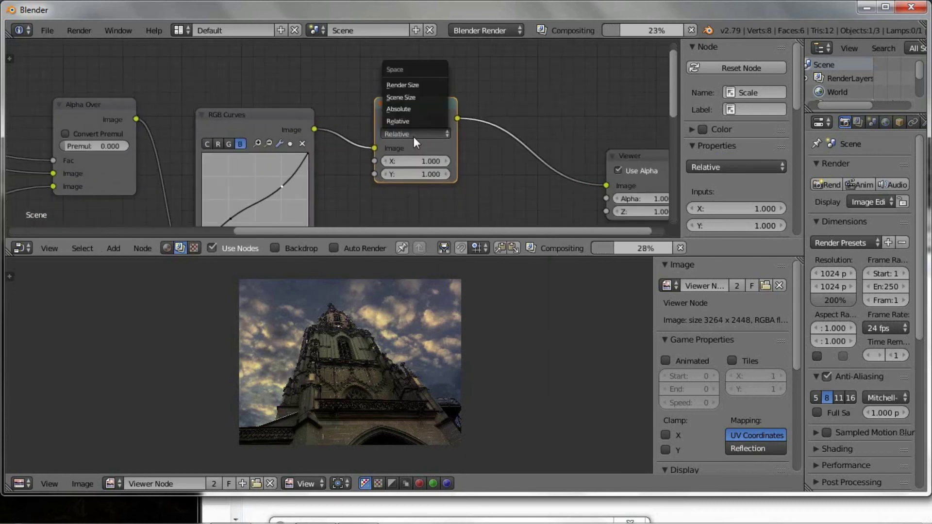
left_click(428, 86)
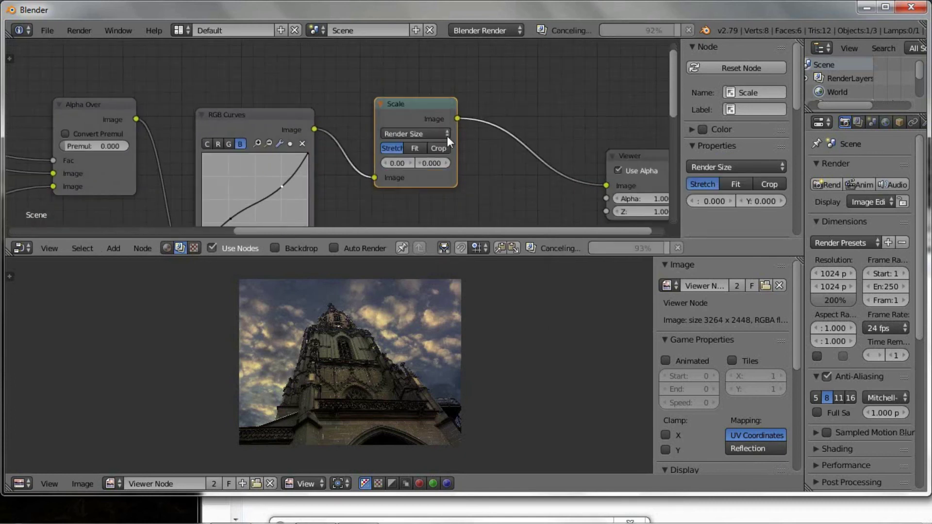
Choose Fit so the whole composite sits letterboxed in the square frame
left_click(415, 151)
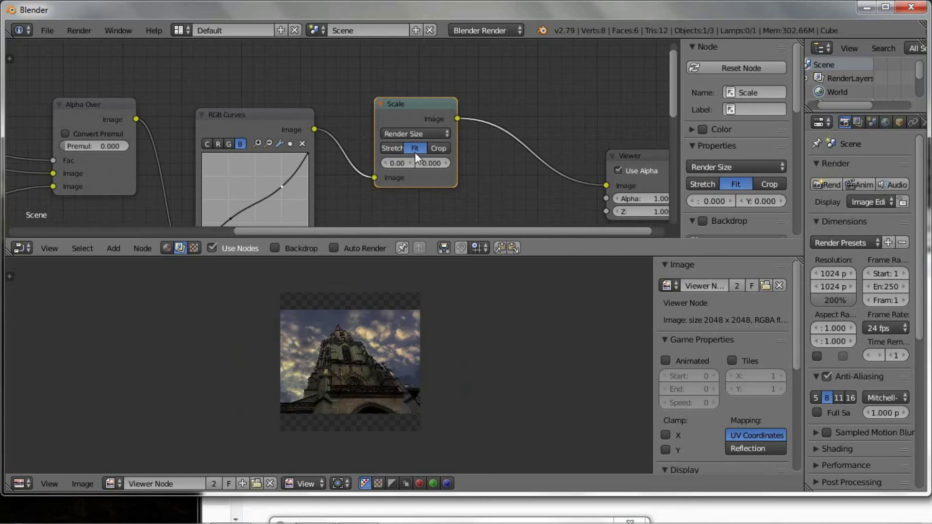
left_click(443, 147)
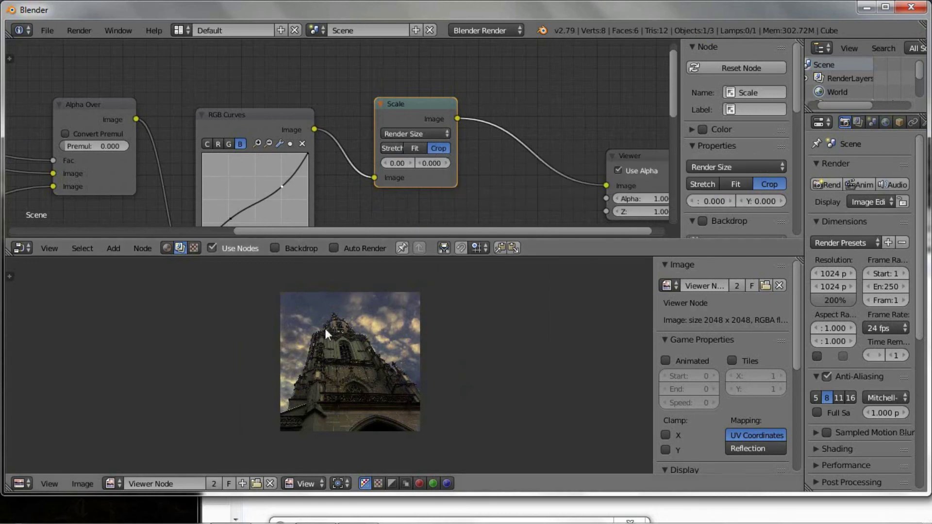
left_click(416, 147)
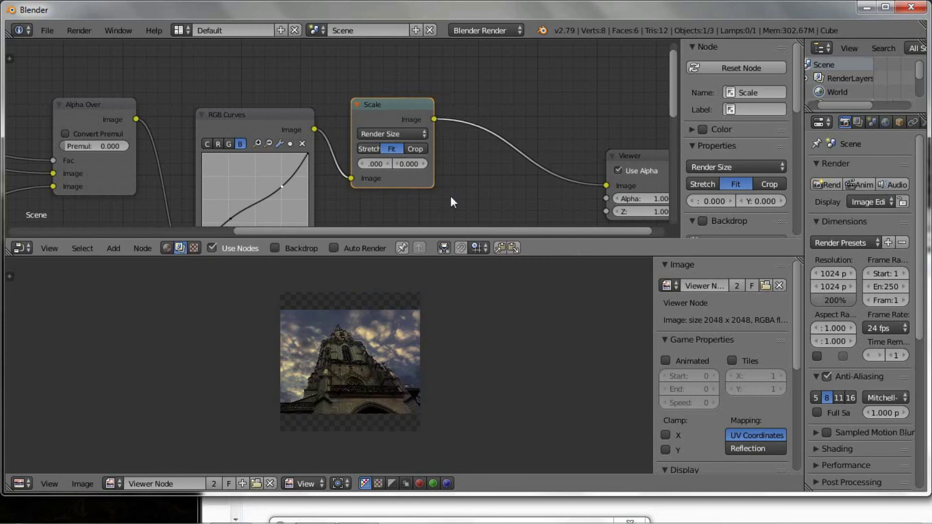
scroll(461, 199, "down", 2)
scroll(485, 209, "down", 1)
middle_click_drag(499, 215, 471, 201)
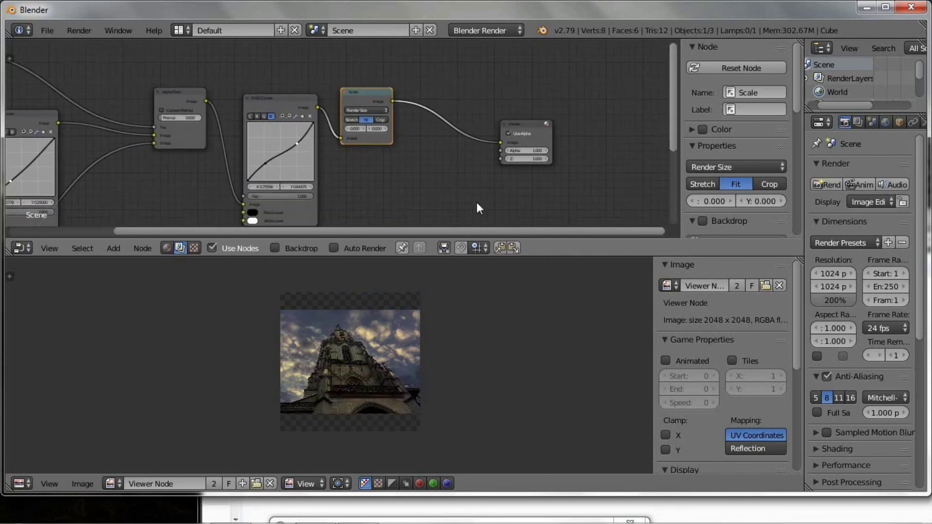
key("shift+a")
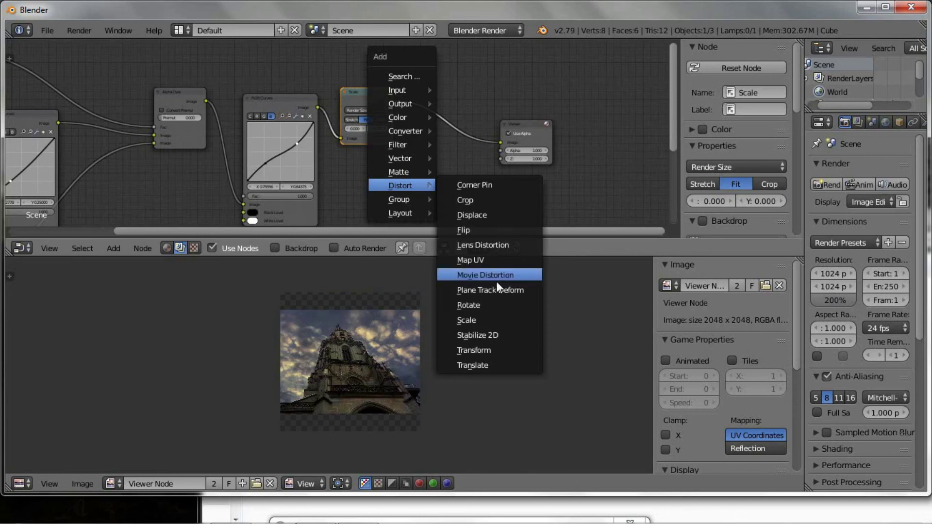
Add a second Scale node before the Viewer
left_click(480, 320)
left_click(415, 98)
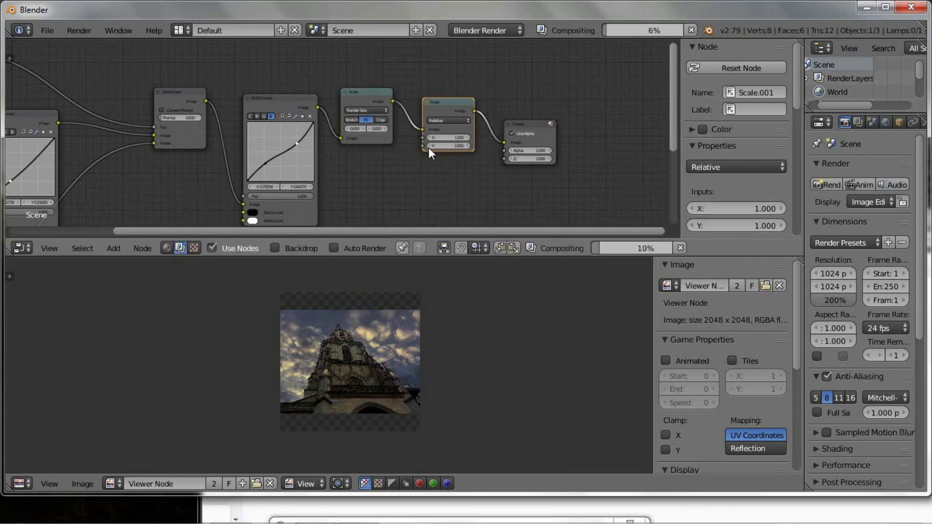
scroll(446, 125, "up", 2)
scroll(453, 112, "up", 2)
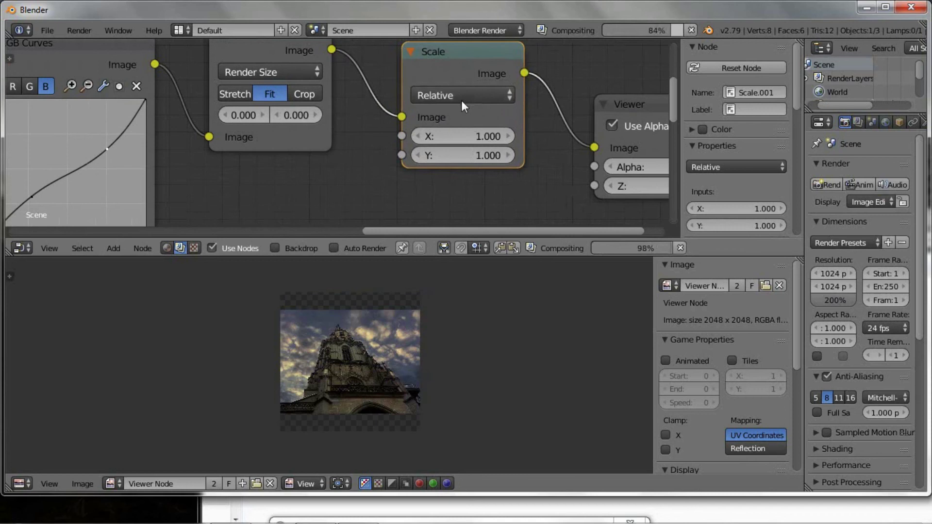
Set the second Scale node's X and Y to 1.4 and move it beside the first
left_click(491, 138)
type("1.0")
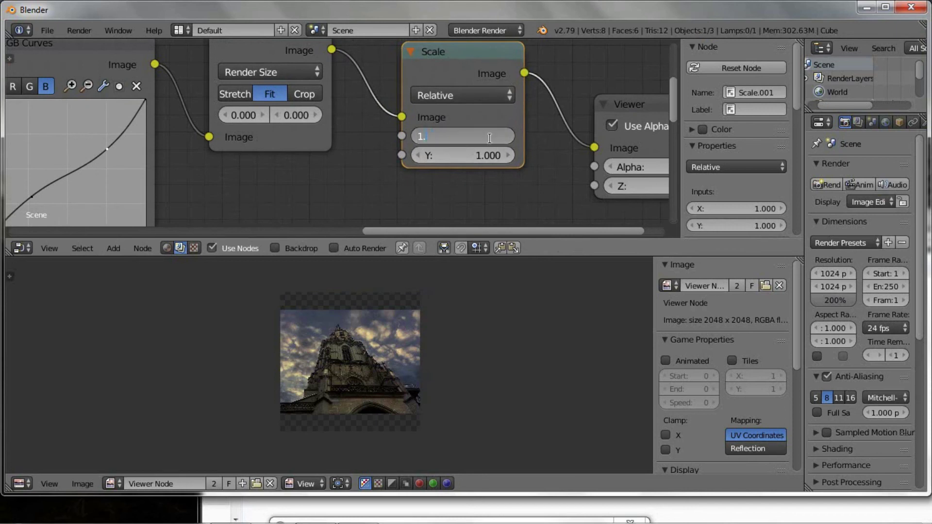
key("Return")
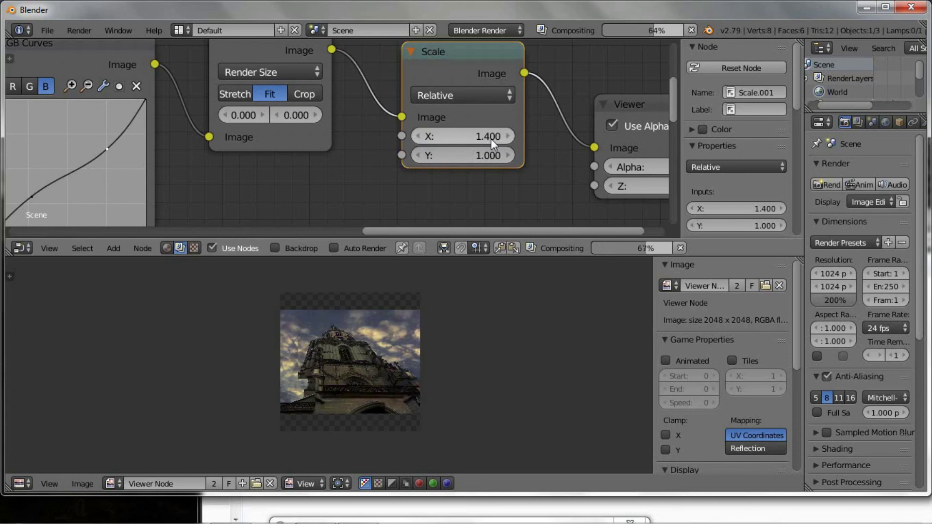
left_click(490, 139)
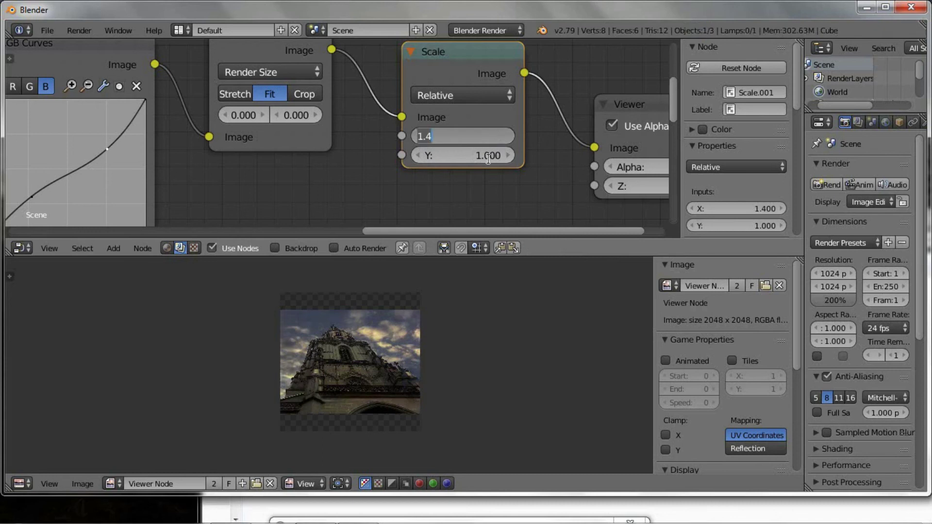
key("Return")
left_click(494, 156)
type("1.0")
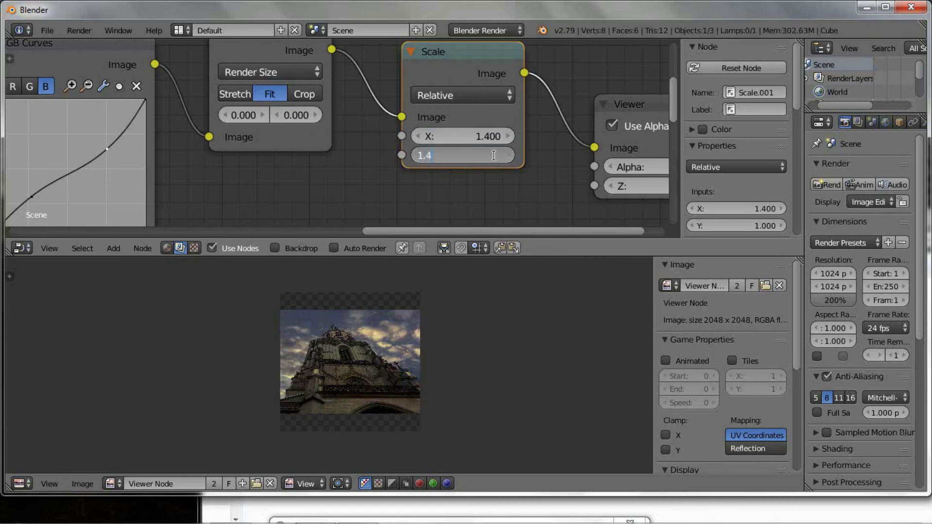
key("Return")
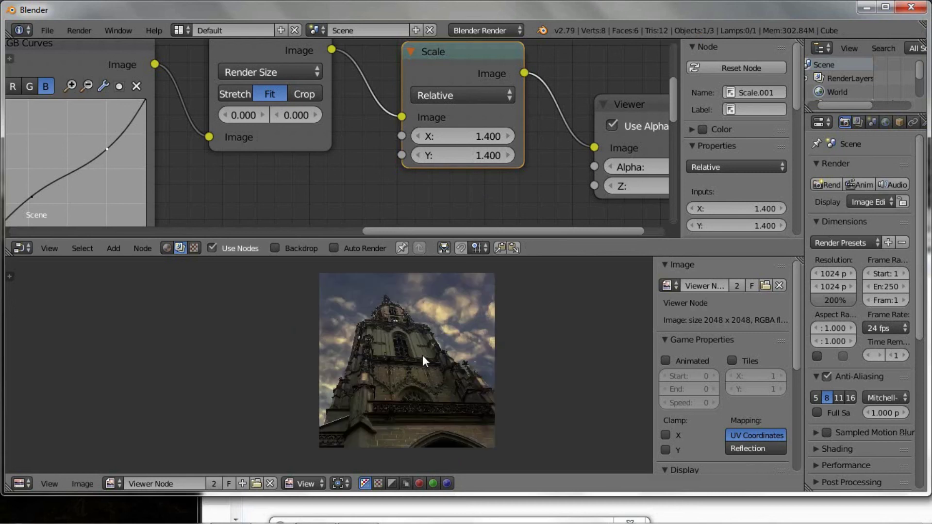
scroll(452, 193, "down", 2)
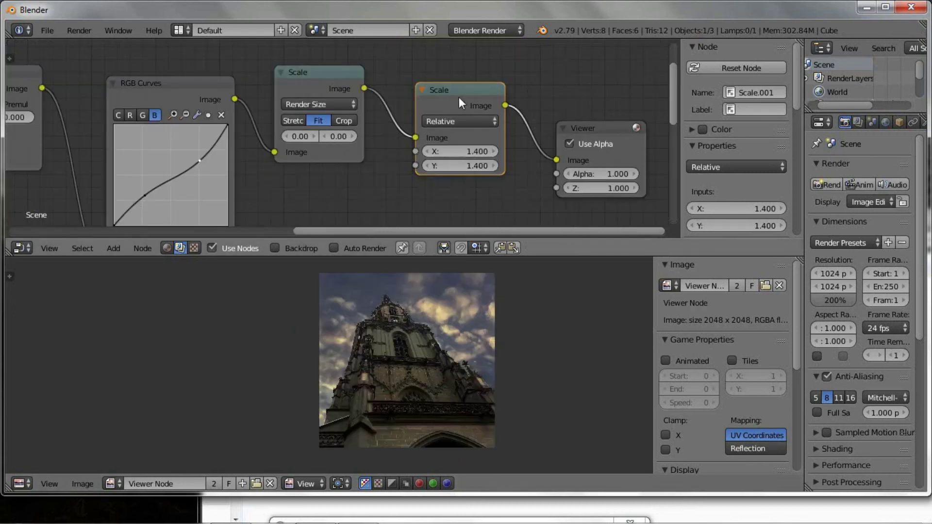
left_click_drag(460, 100, 425, 80)
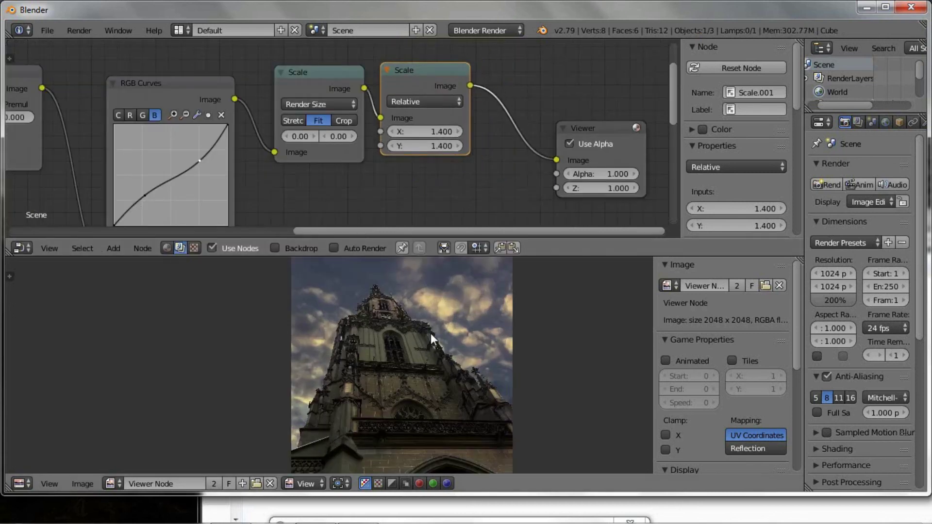
key("shift+a")
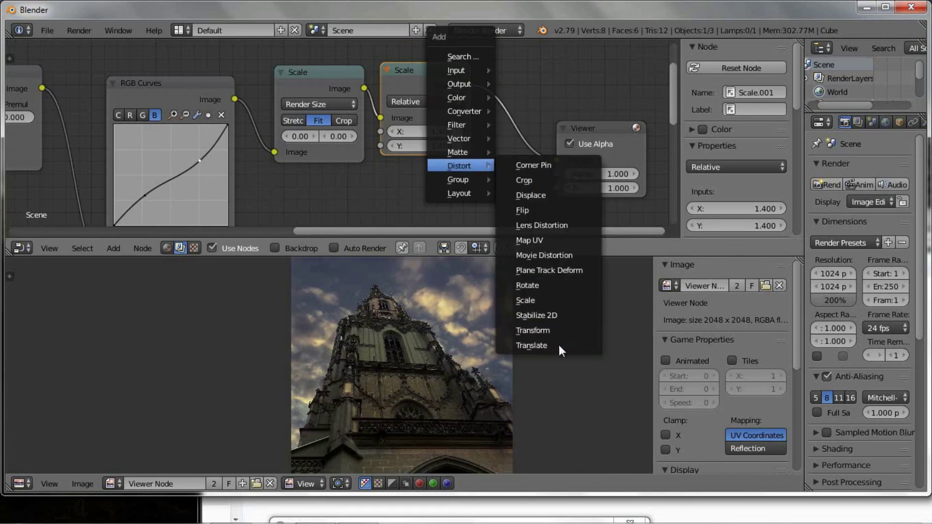
Insert a Translate node between Scale and Viewer with a horizontal offset of 300
left_click(558, 346)
left_click(466, 73)
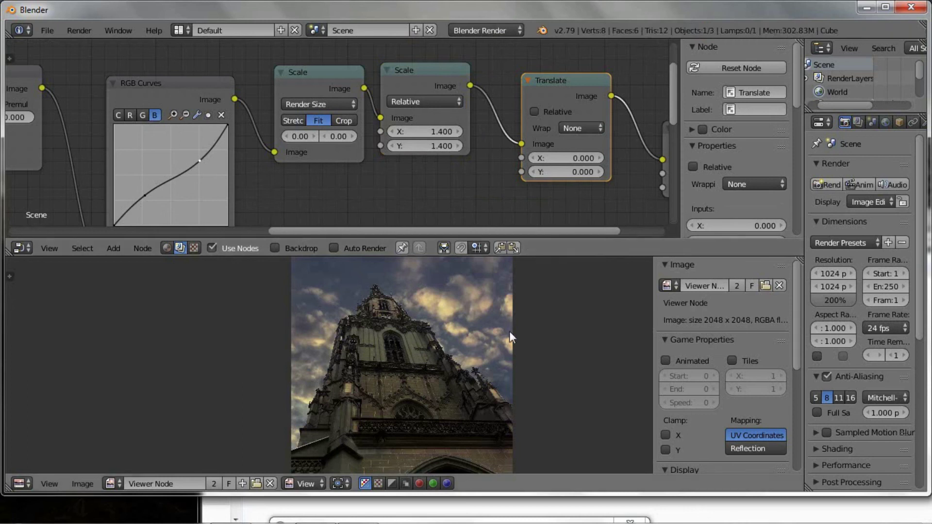
scroll(509, 332, "down", 1)
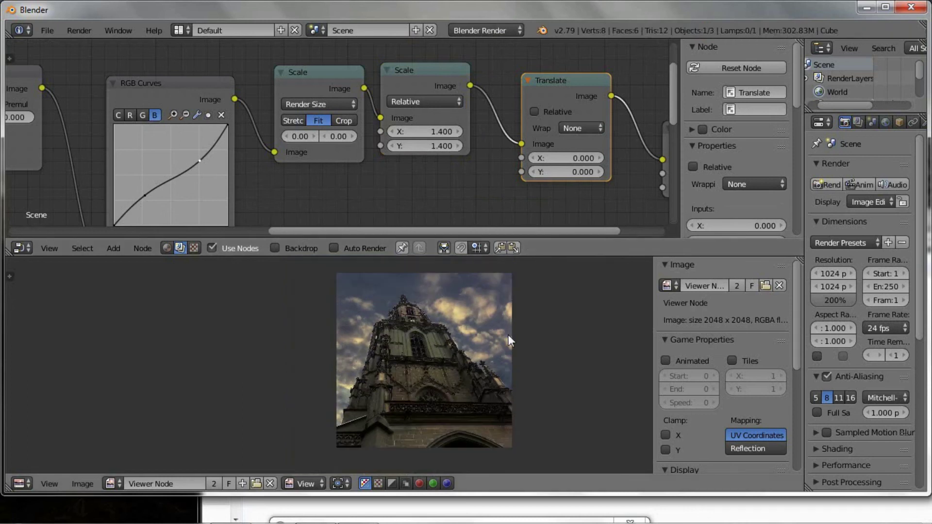
left_click(576, 158)
type("300")
key("Return")
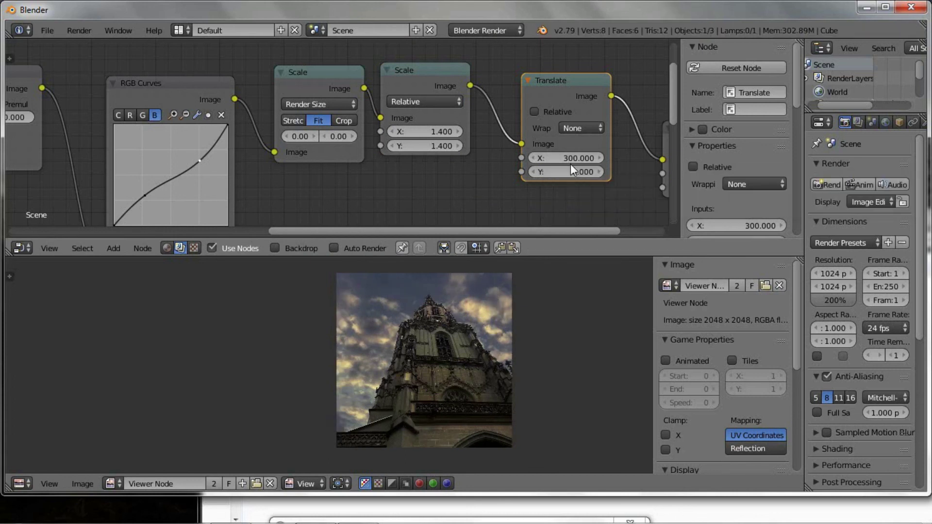
middle_click_drag(462, 336, 422, 345)
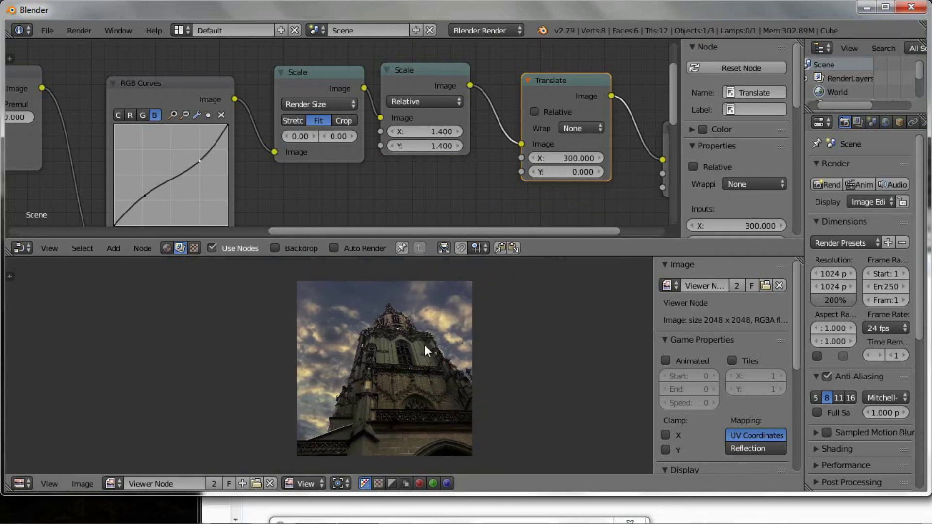
left_click_drag(577, 80, 567, 65)
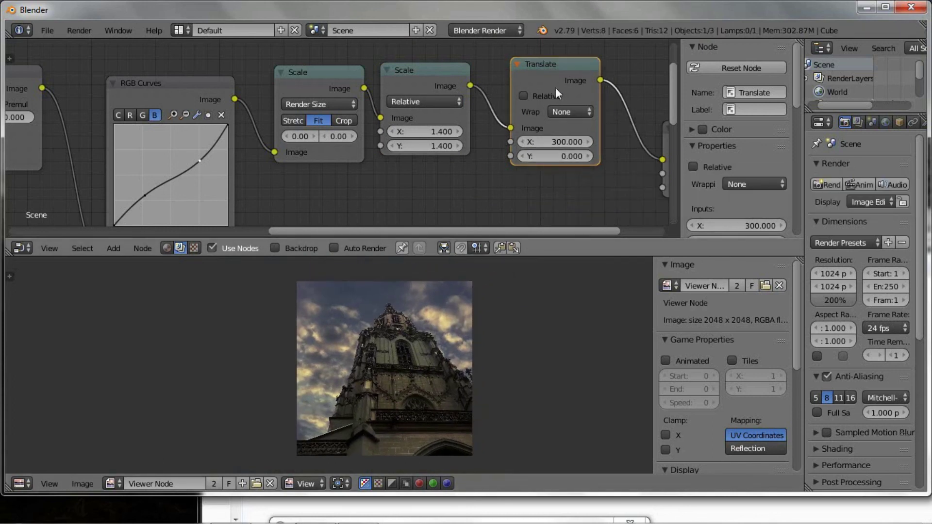
Set the Translate node's vertical offset to -100
left_click(565, 156)
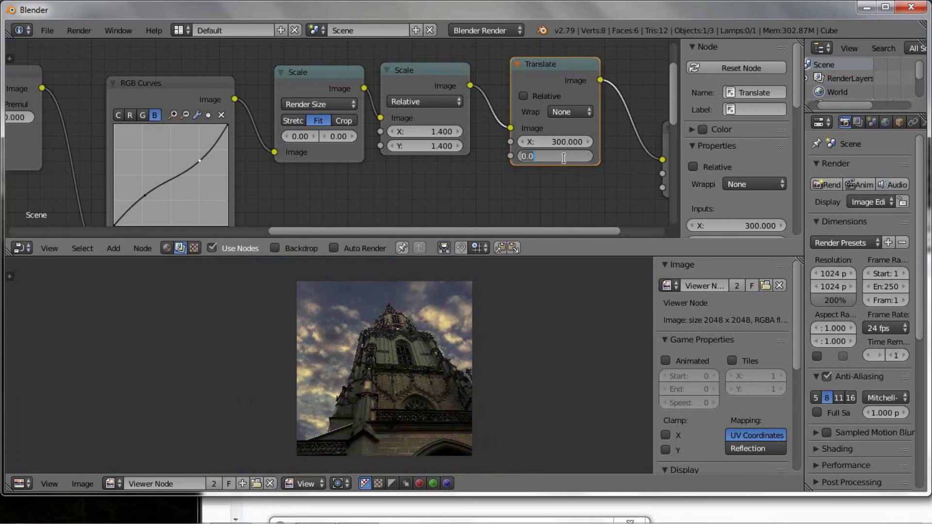
key("BackSpace")
type("-200")
key("Return")
left_click(564, 156)
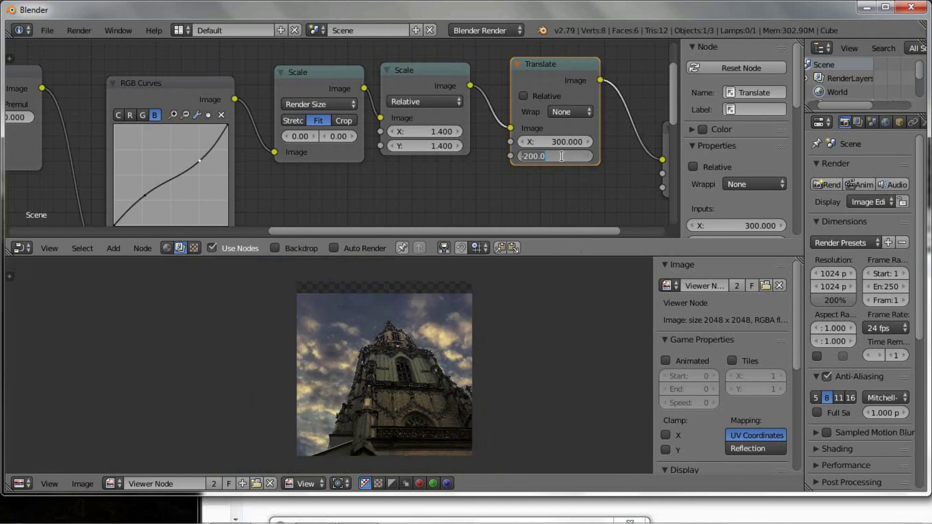
type("-100")
key("Return")
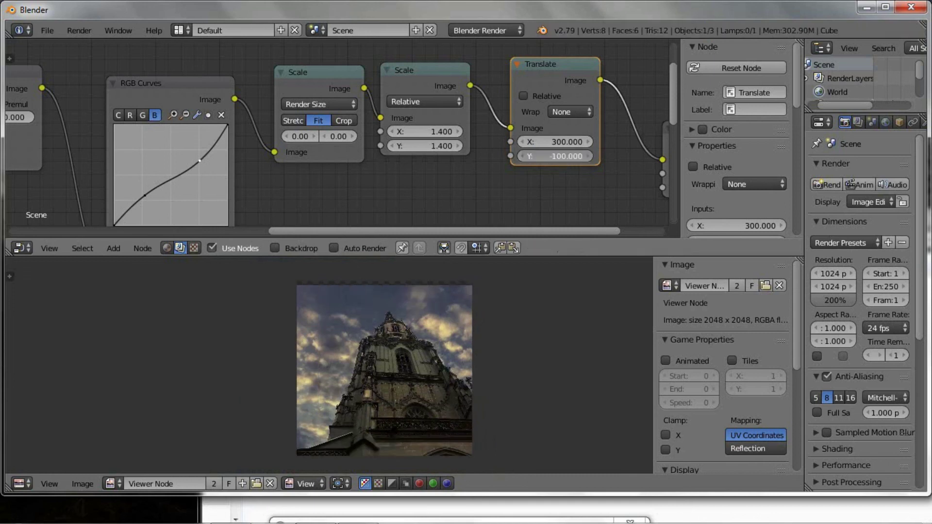
left_click(562, 156)
key("Return")
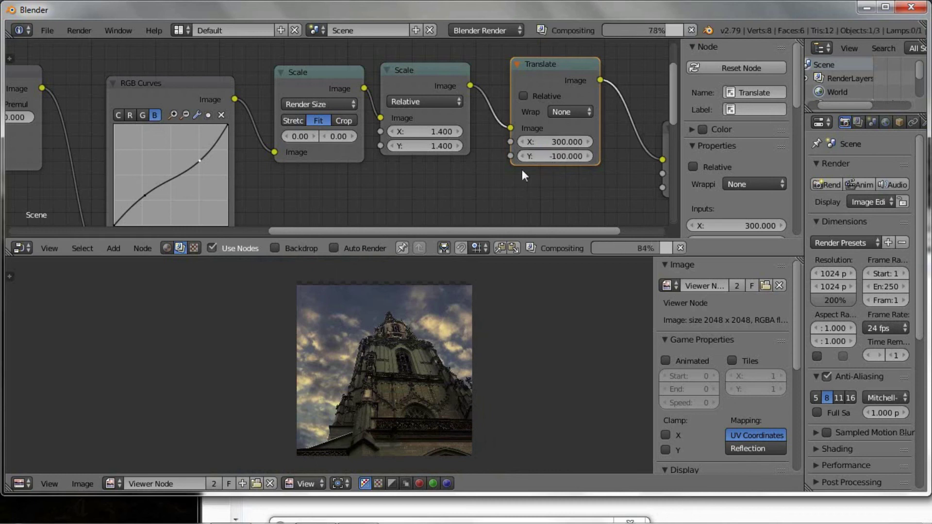
Raise the scale factors to 1.5 and change the horizontal offset to 400
left_click(458, 131)
left_click(458, 147)
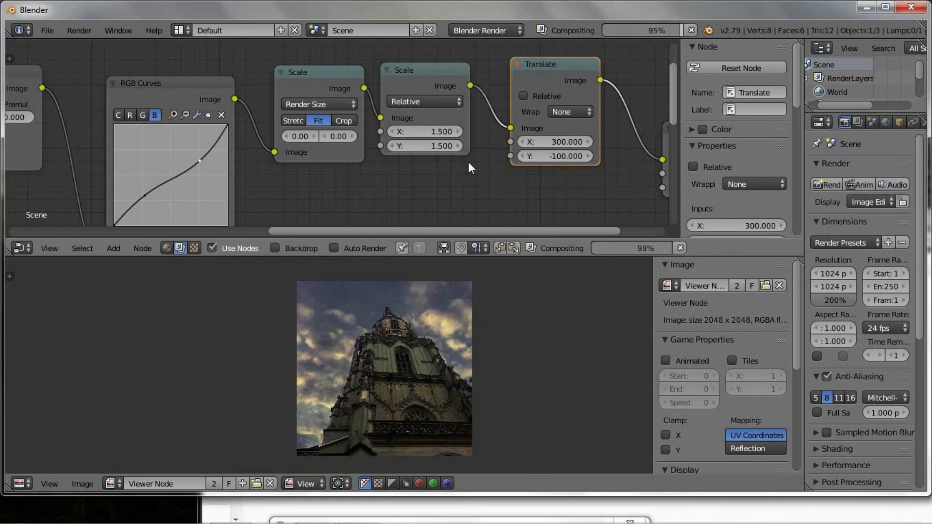
left_click(556, 141)
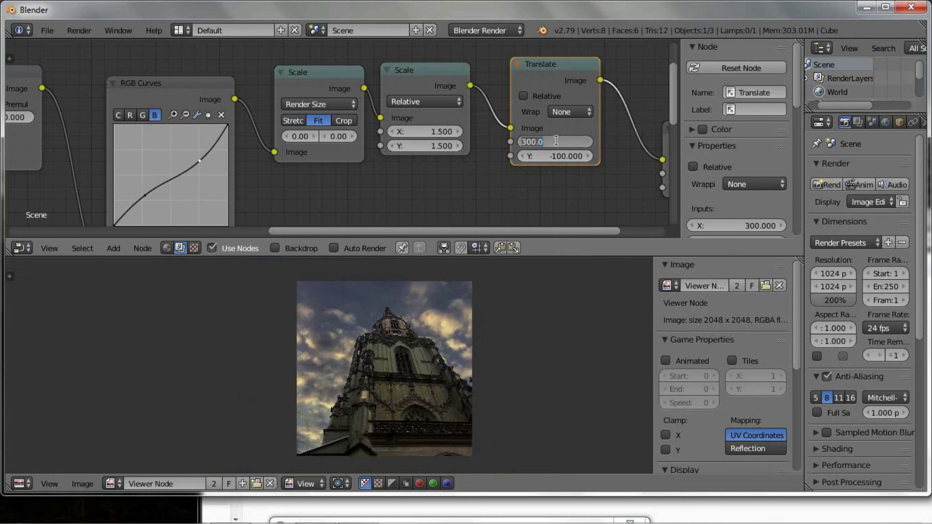
type("400")
key("Return")
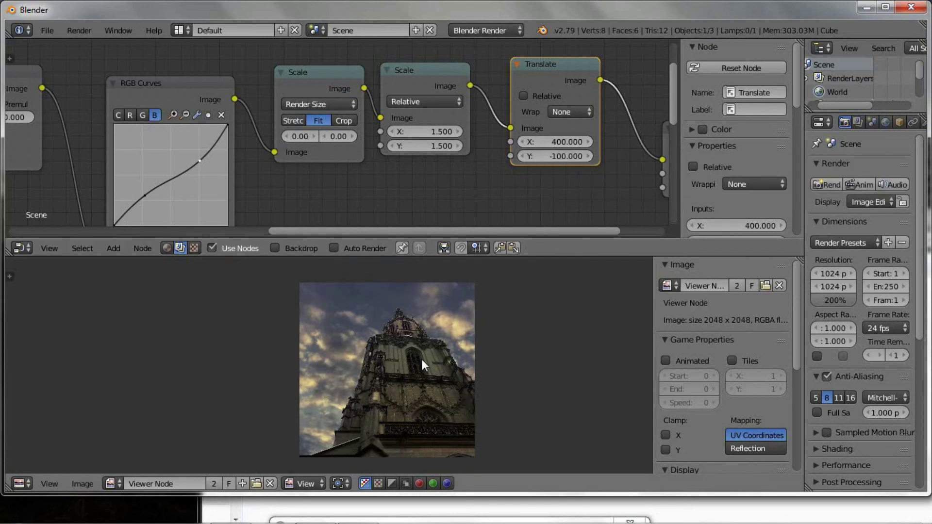
key("F3")
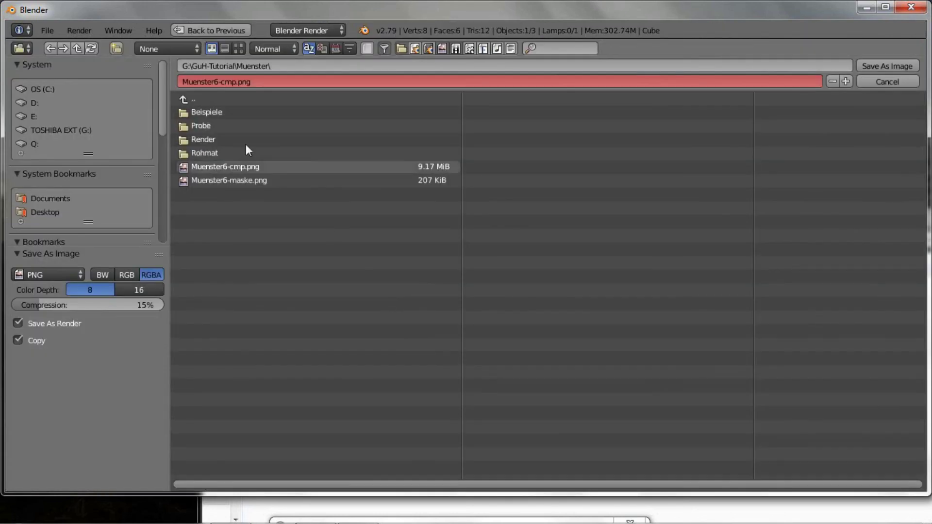
Increment the file name to Muenster7-cmp.png and save the image
left_click(845, 81)
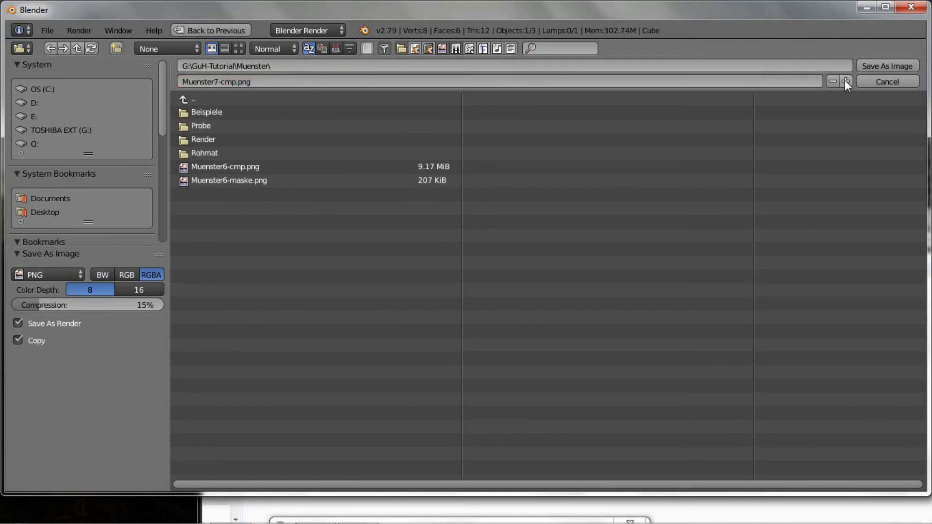
left_click(868, 66)
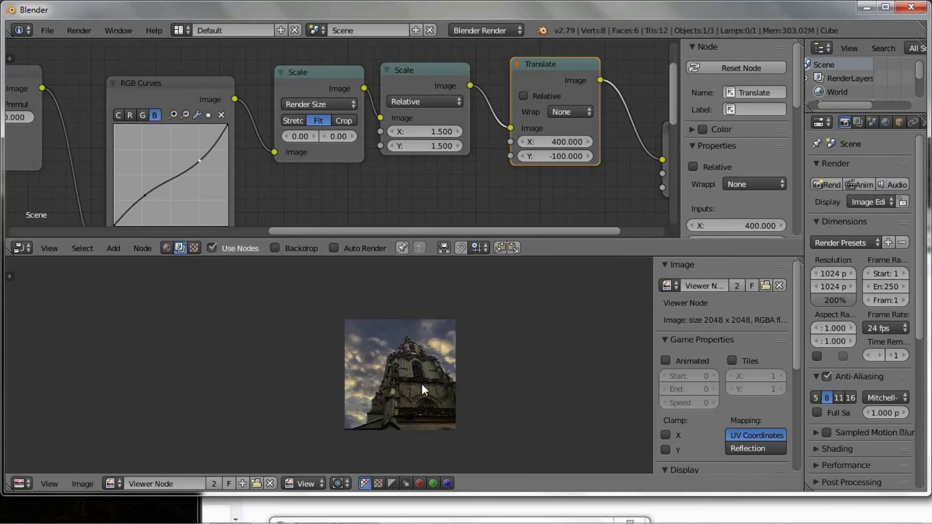
Save the project via File > Save As under the name Muenster-tut.blend
scroll(581, 167, "down", 3)
scroll(585, 179, "down", 3)
middle_click_drag(584, 179, 498, 145)
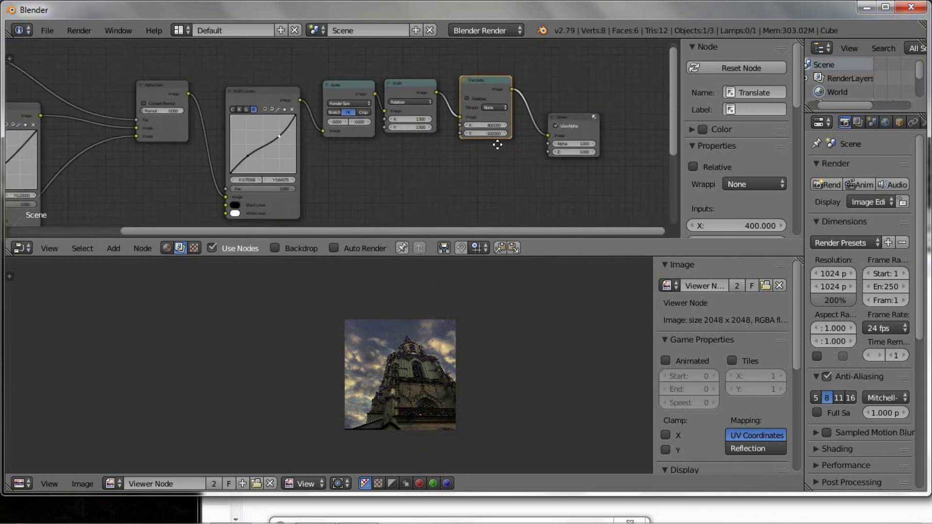
scroll(508, 156, "down", 1)
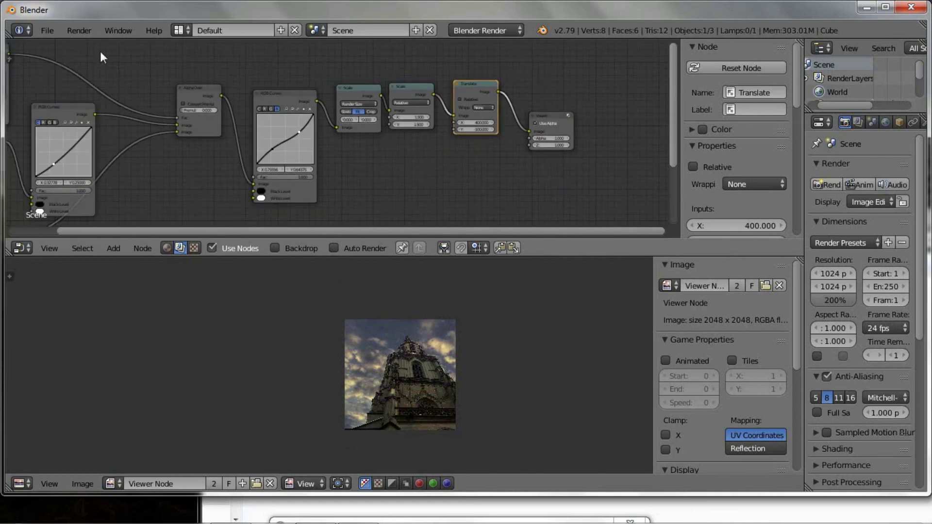
left_click(47, 30)
left_click(140, 148)
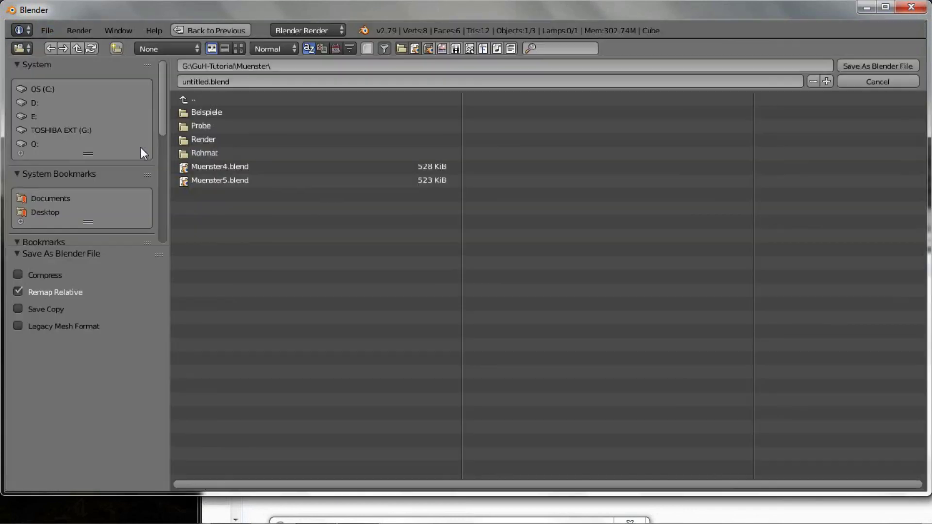
left_click(265, 82)
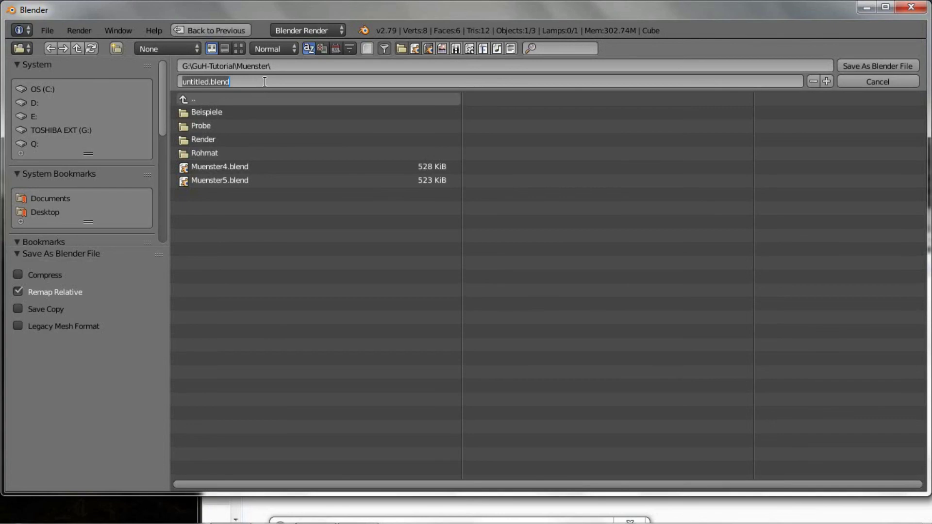
type("Muenst")
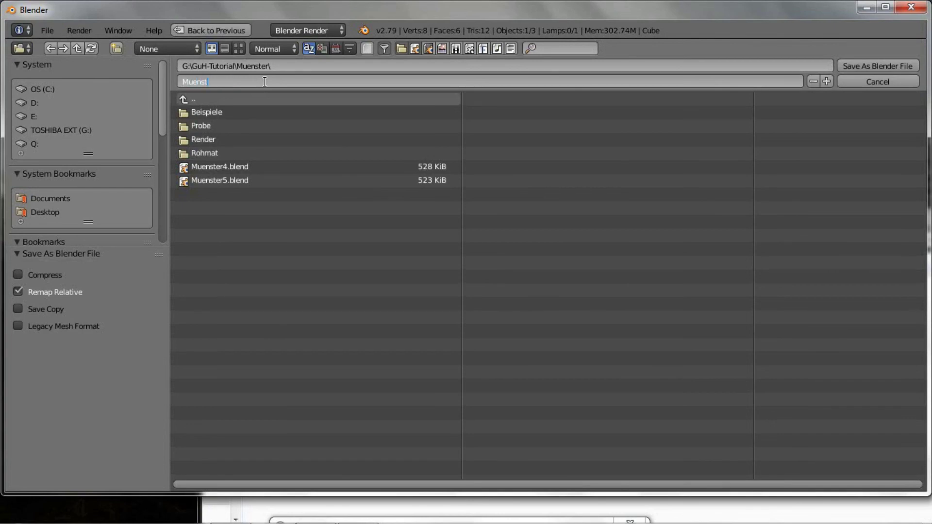
type("-tut")
key("Return")
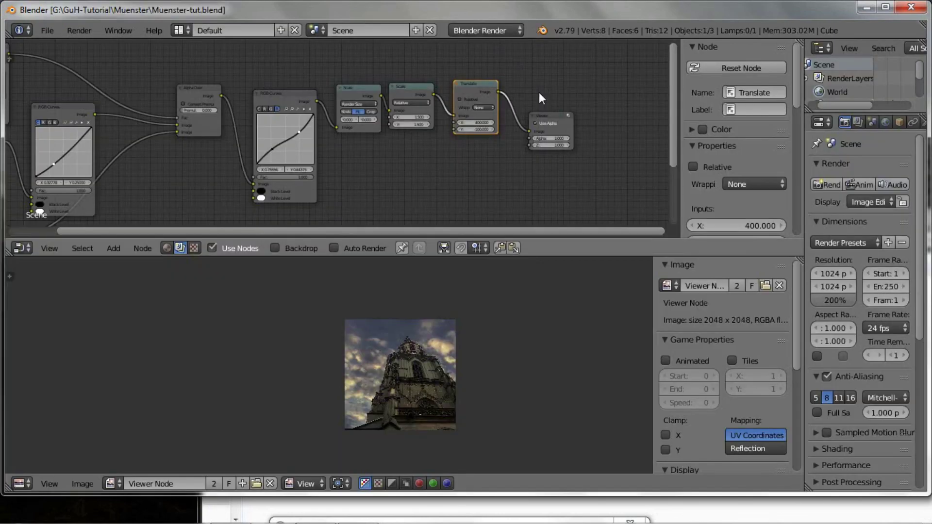